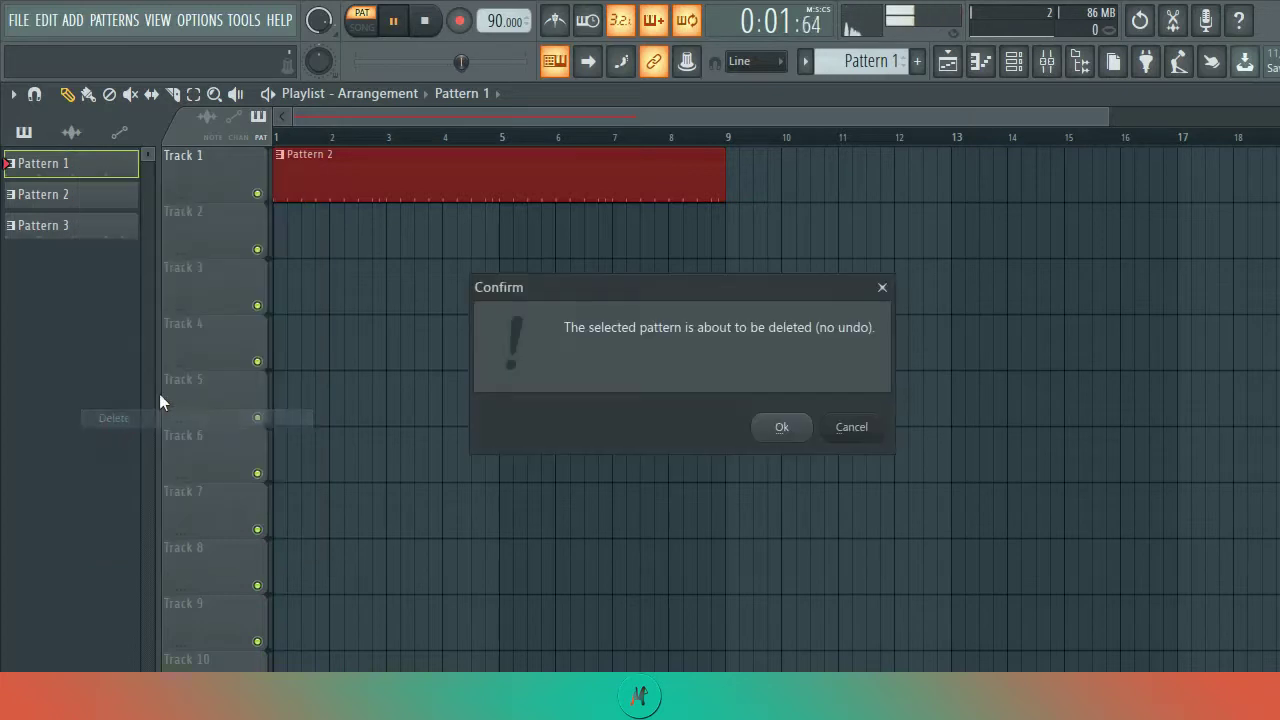
# Delete the selected first pattern and the remaining Pattern 2 from the project, confirming both deletions
pyautogui.click(772, 423)
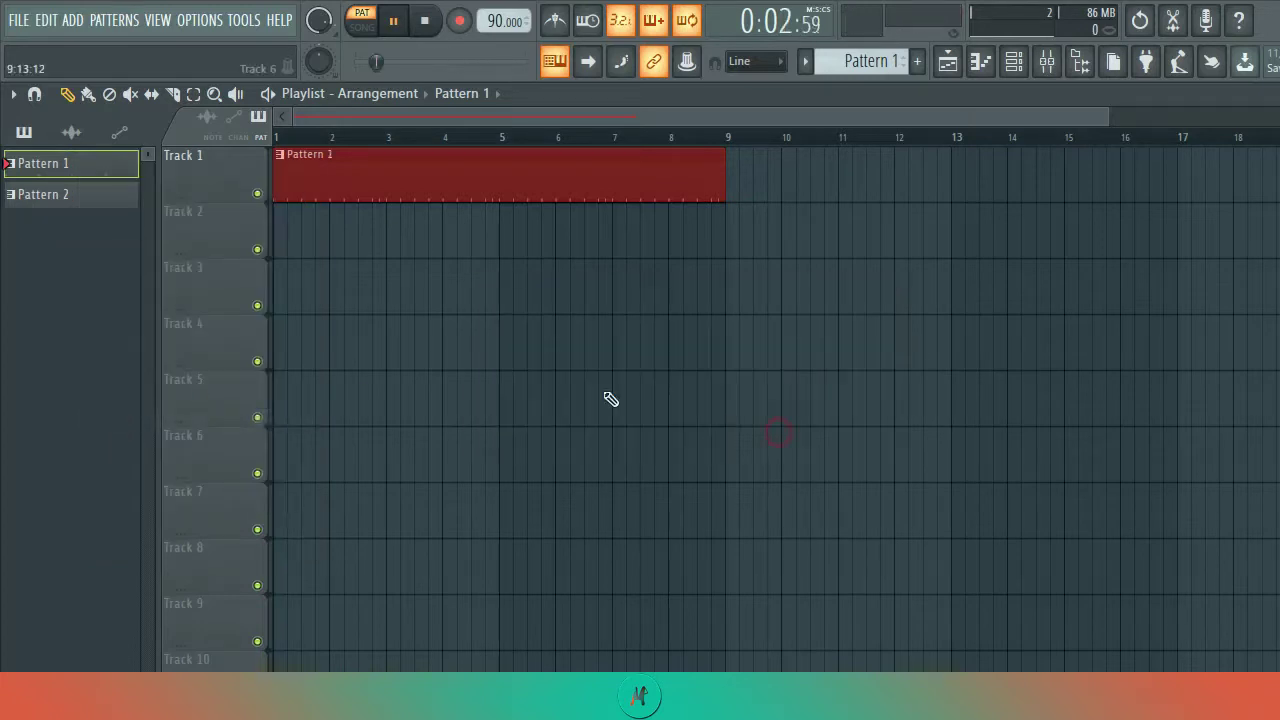
pyautogui.rightClick(48, 196)
pyautogui.click(125, 452)
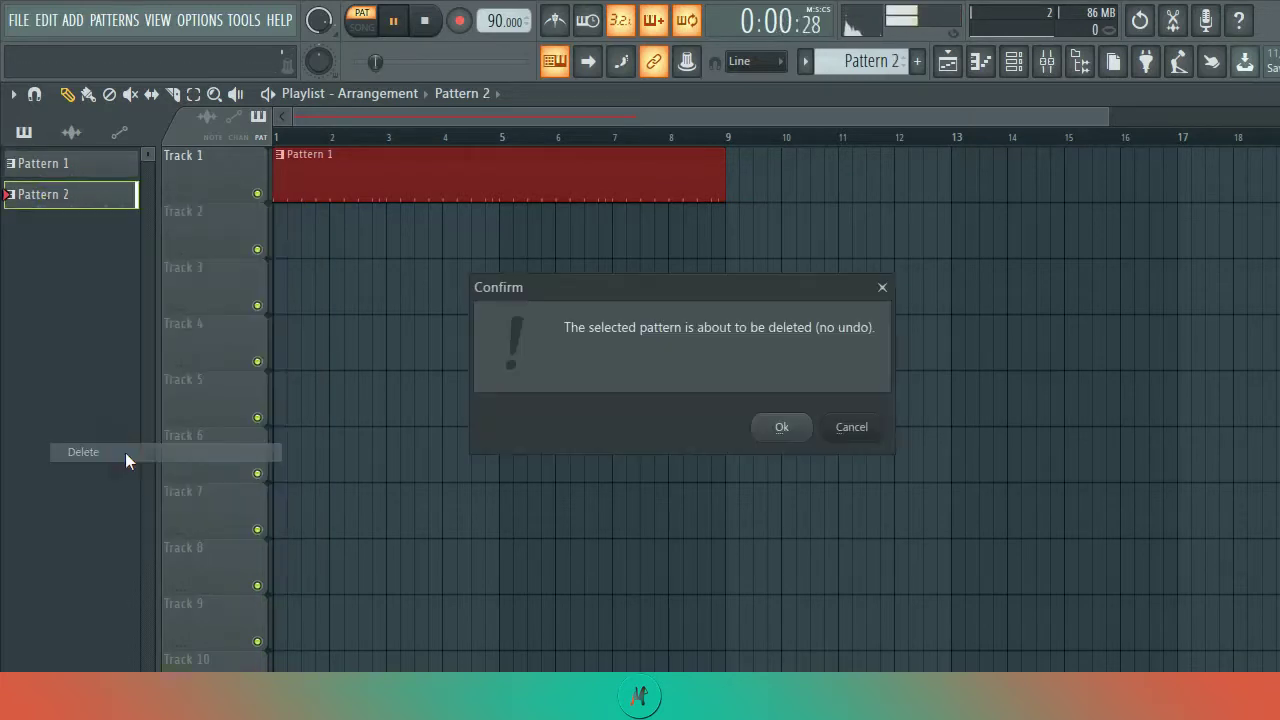
pyautogui.click(776, 427)
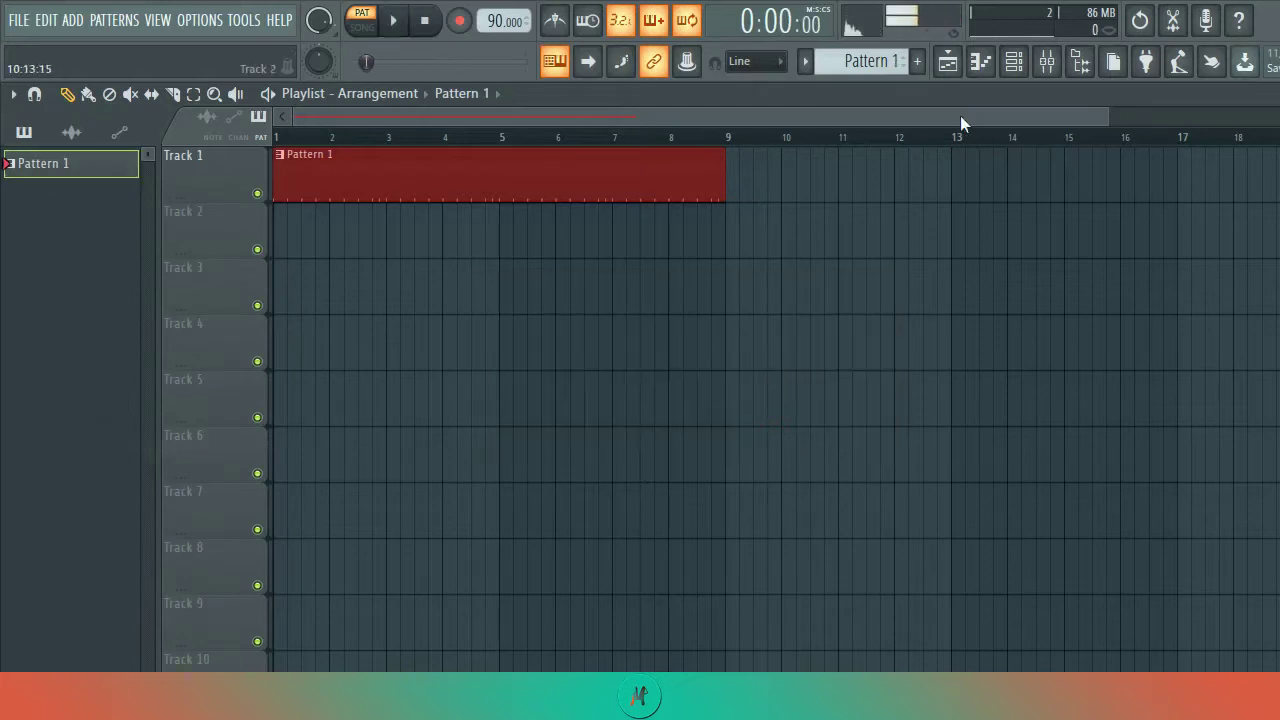
# Show the channel rack and add a hit on step 4 of both Clap_2 and Clap_1 while auditioning the pattern
pyautogui.press('space')
pyautogui.click(1013, 61)
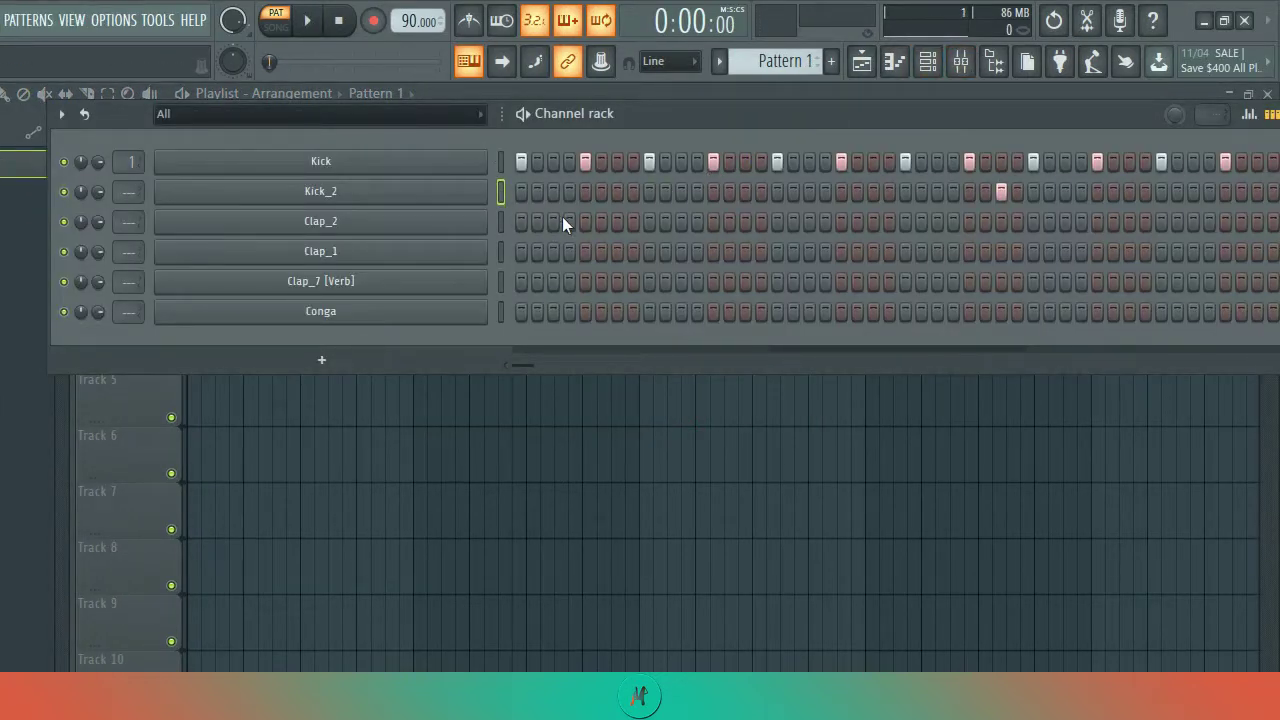
pyautogui.press('space')
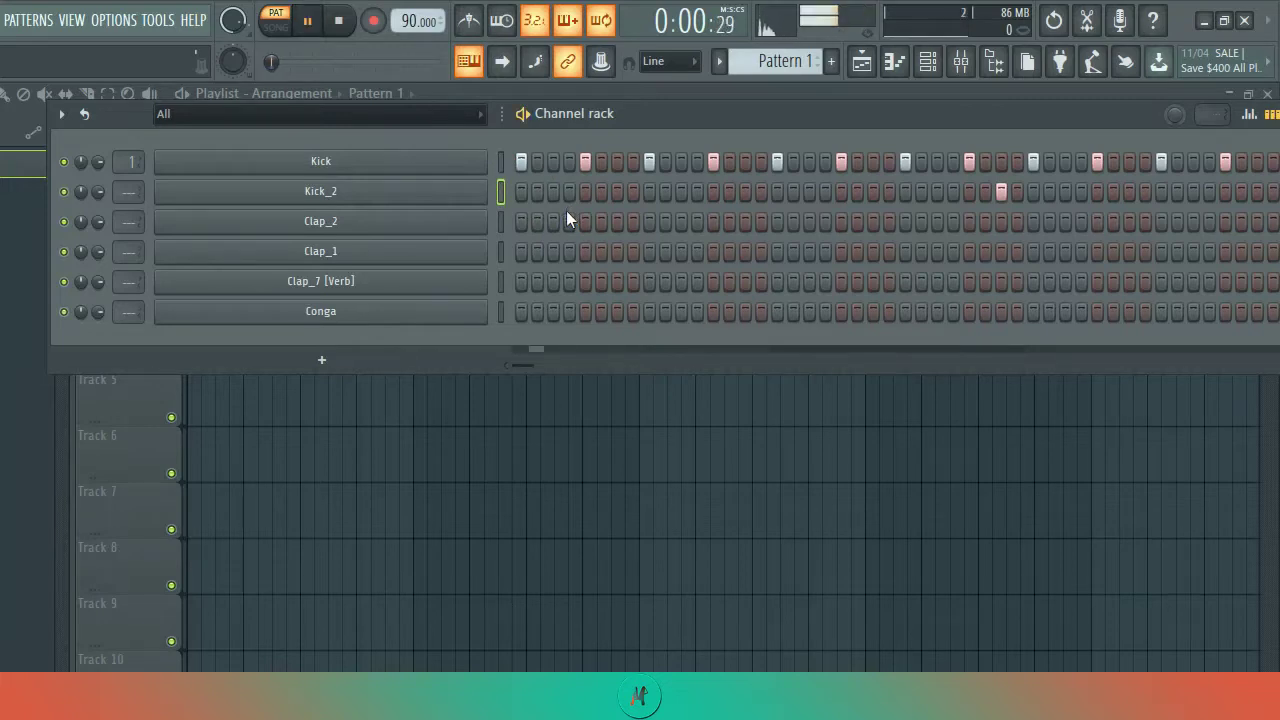
pyautogui.click(567, 220)
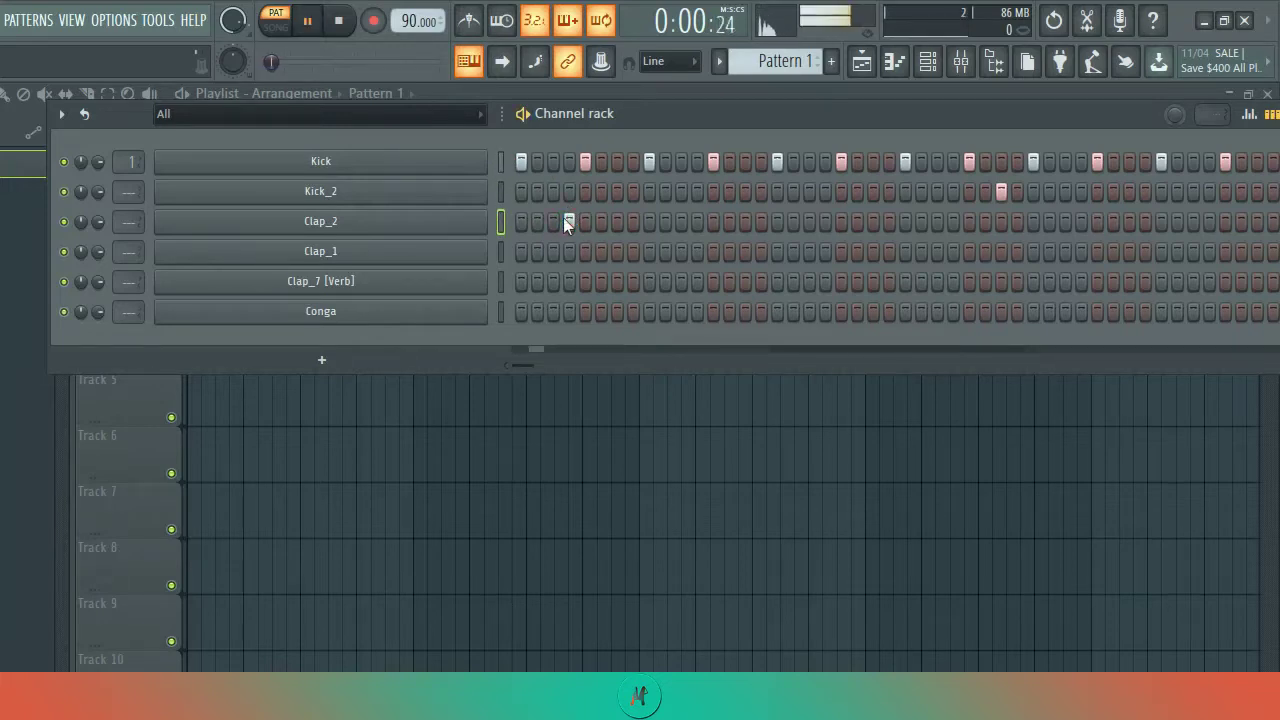
pyautogui.press('space')
pyautogui.click(570, 251)
pyautogui.press('space')
# Add a second hit on step 7 of both Clap_2 and Clap_1
pyautogui.click(617, 221)
pyautogui.click(616, 280)
pyautogui.press('space')
pyautogui.click(617, 251)
pyautogui.press('space')
# Place the third clap hit on step 11 of Clap_2 and Clap_1 after trying it on step 10
pyautogui.click(666, 221)
pyautogui.click(667, 250)
pyautogui.click(666, 221)
pyautogui.click(666, 252)
pyautogui.click(677, 250)
pyautogui.click(680, 223)
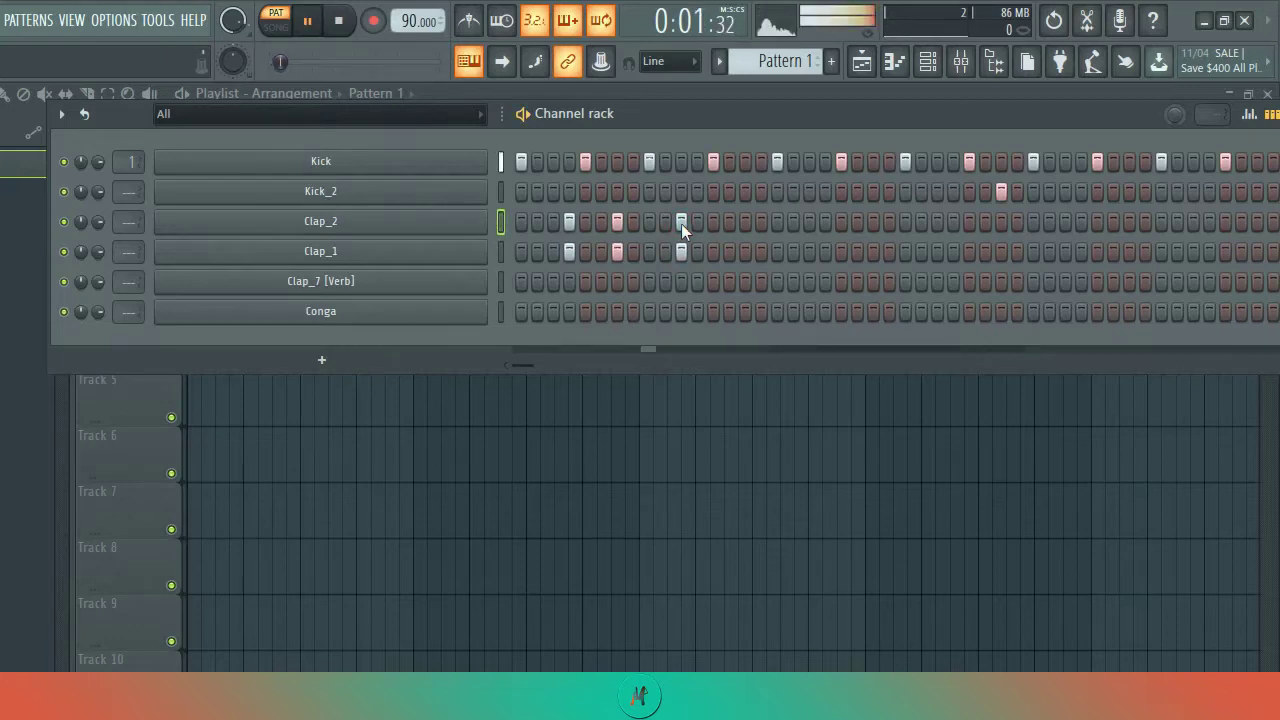
# Place the fourth clap hit on step 14 of Clap_2 and Clap_1 after trying it on step 13
pyautogui.click(712, 221)
pyautogui.click(716, 252)
pyautogui.press('space')
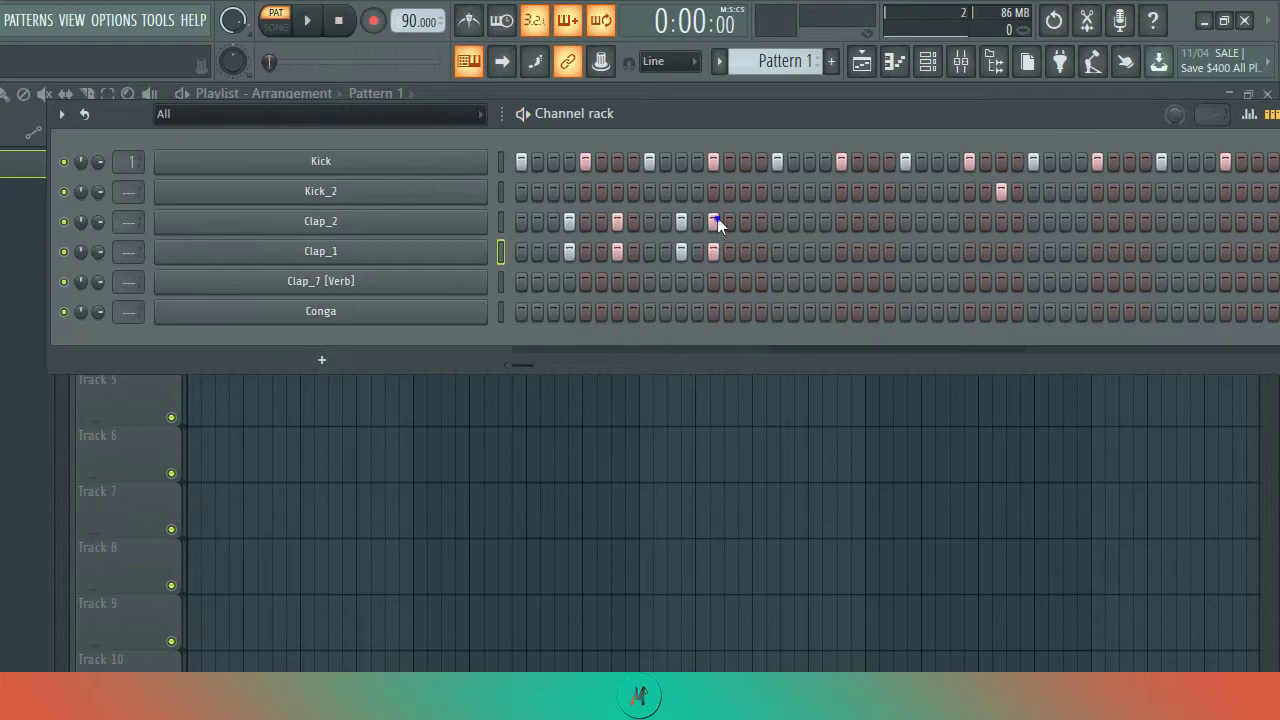
pyautogui.click(712, 255)
pyautogui.press('space')
pyautogui.click(731, 220)
pyautogui.click(732, 250)
pyautogui.press('space')
# Add a Kick_2 hit on step 15 and play back the pattern
pyautogui.click(745, 191)
pyautogui.press('space')
pyautogui.press('space')
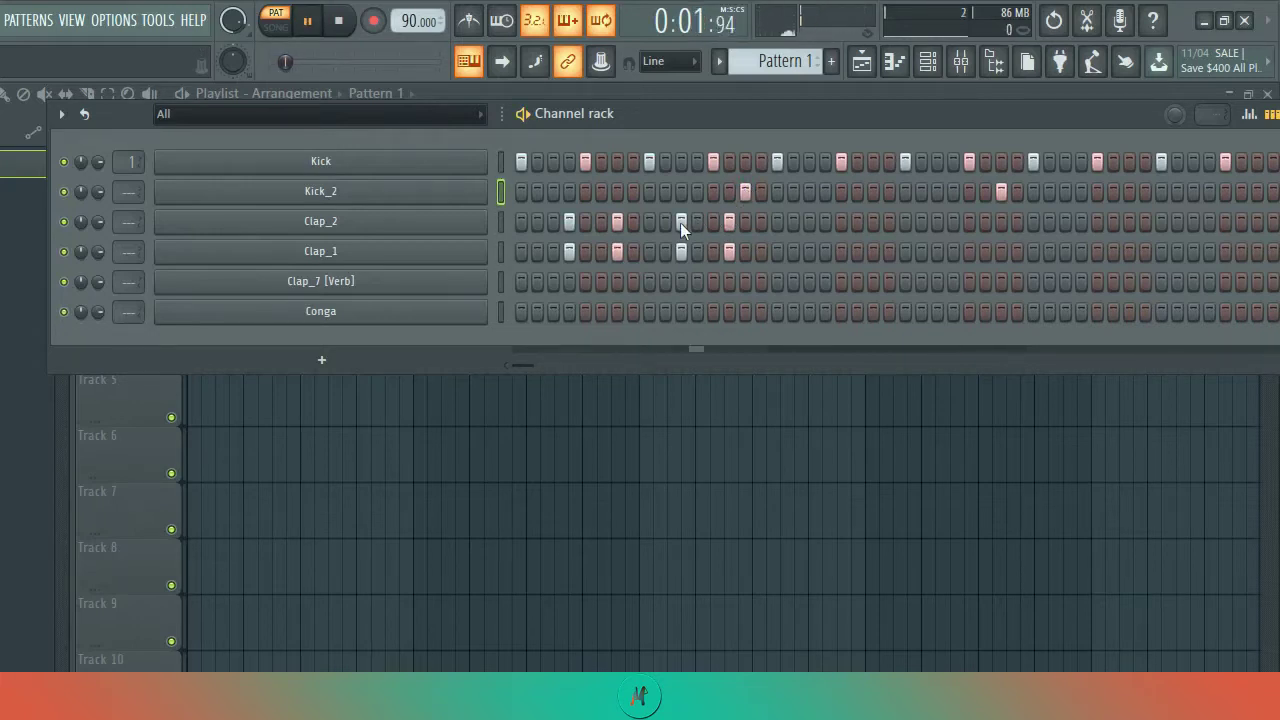
pyautogui.press('space')
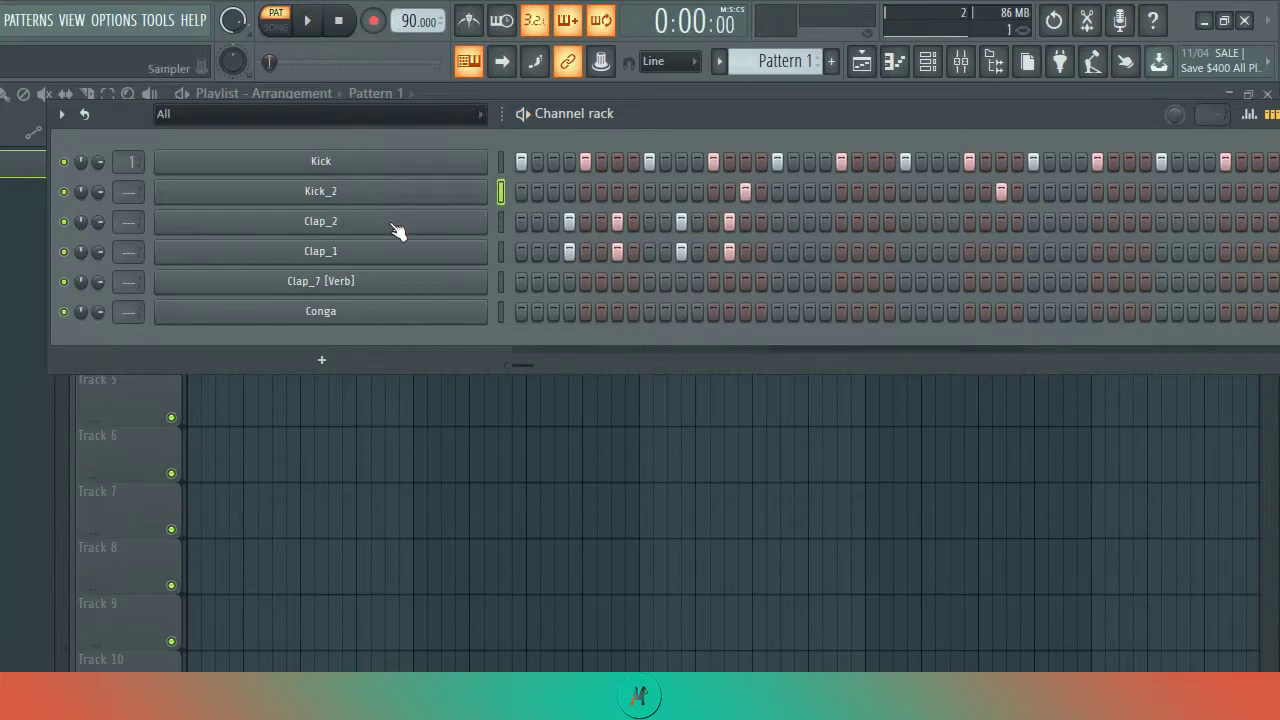
# Open Clap_2 in the piano roll and duplicate its first bar of notes repeatedly through bar 8
pyautogui.rightClick(452, 215)
pyautogui.click(522, 218)
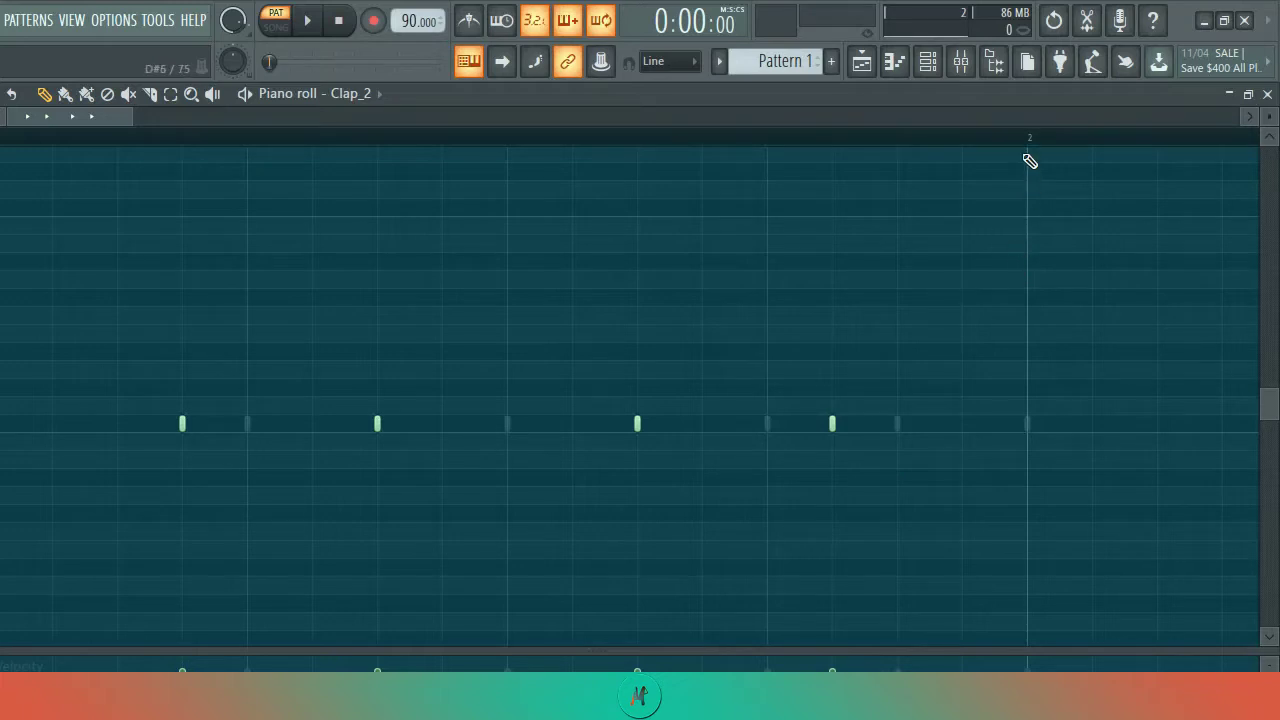
pyautogui.moveTo(1030, 141); pyautogui.dragTo(303, 294)
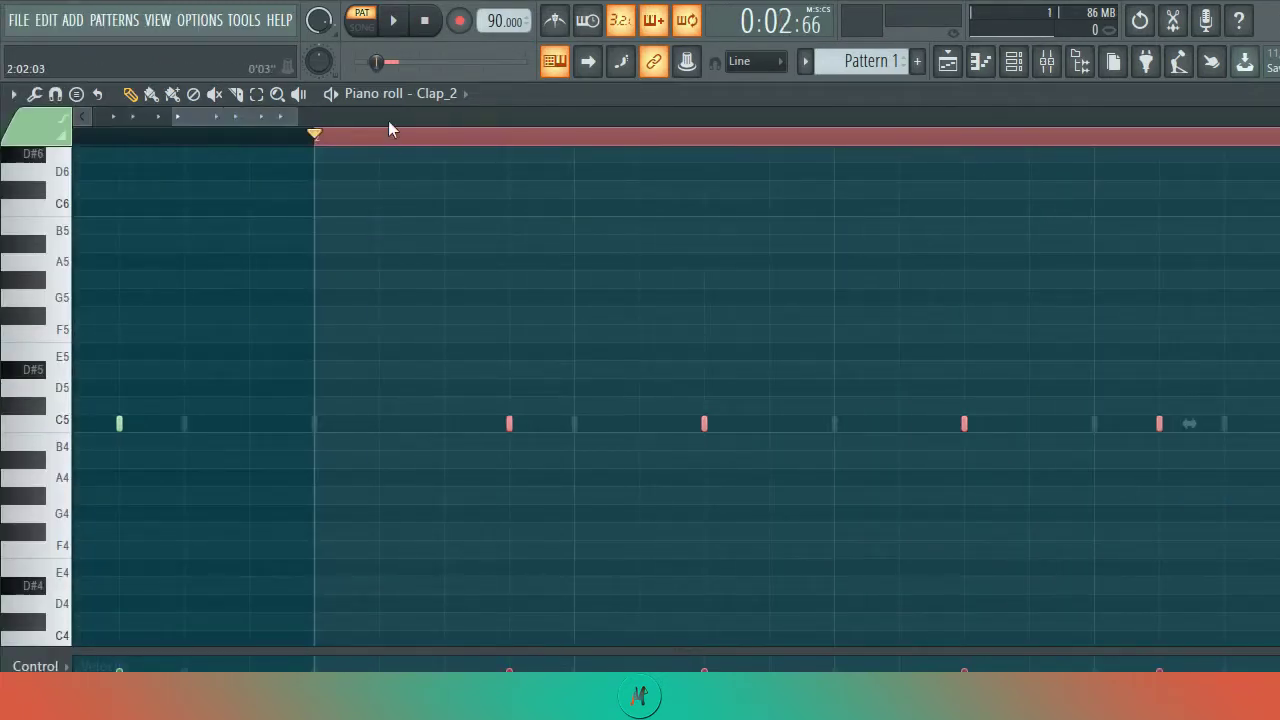
pyautogui.scroll(-3, 389, 157)
pyautogui.hotkey('ctrl', 'b')
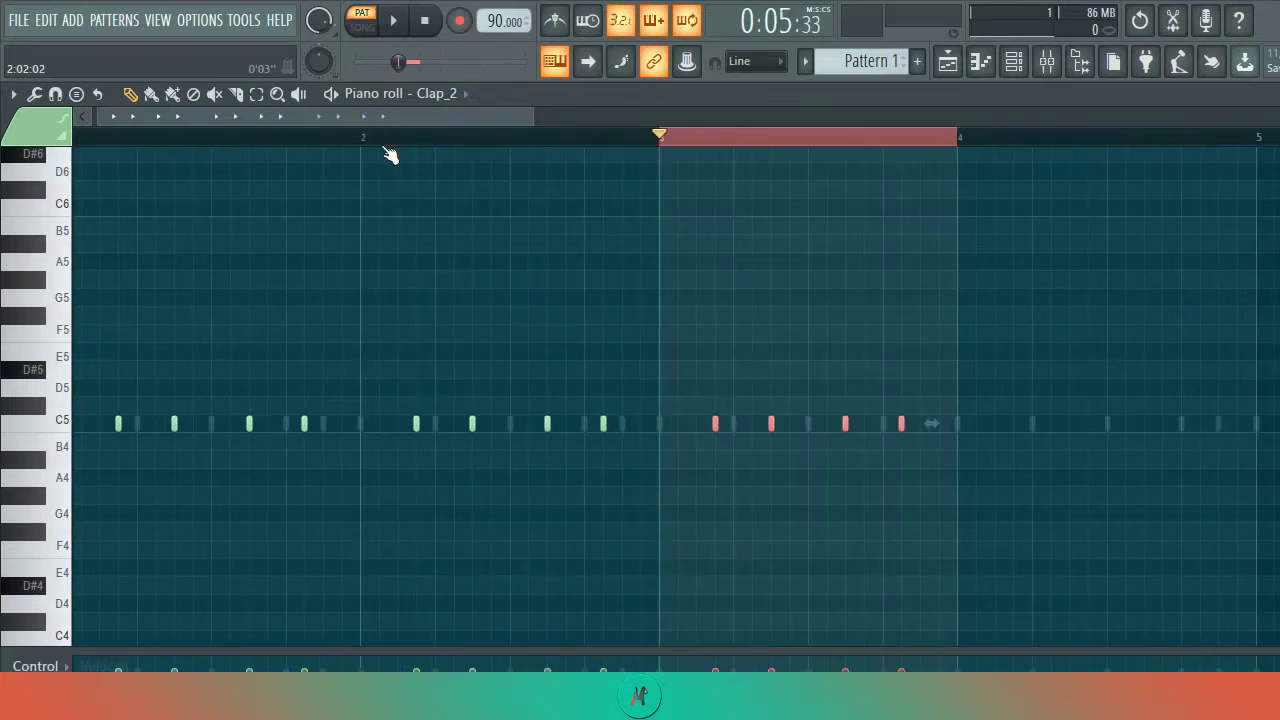
pyautogui.scroll(-2, 395, 137)
pyautogui.hotkey('ctrl', 'b')
pyautogui.hotkey('ctrl', 'b')
pyautogui.hotkey('ctrl', 'b')
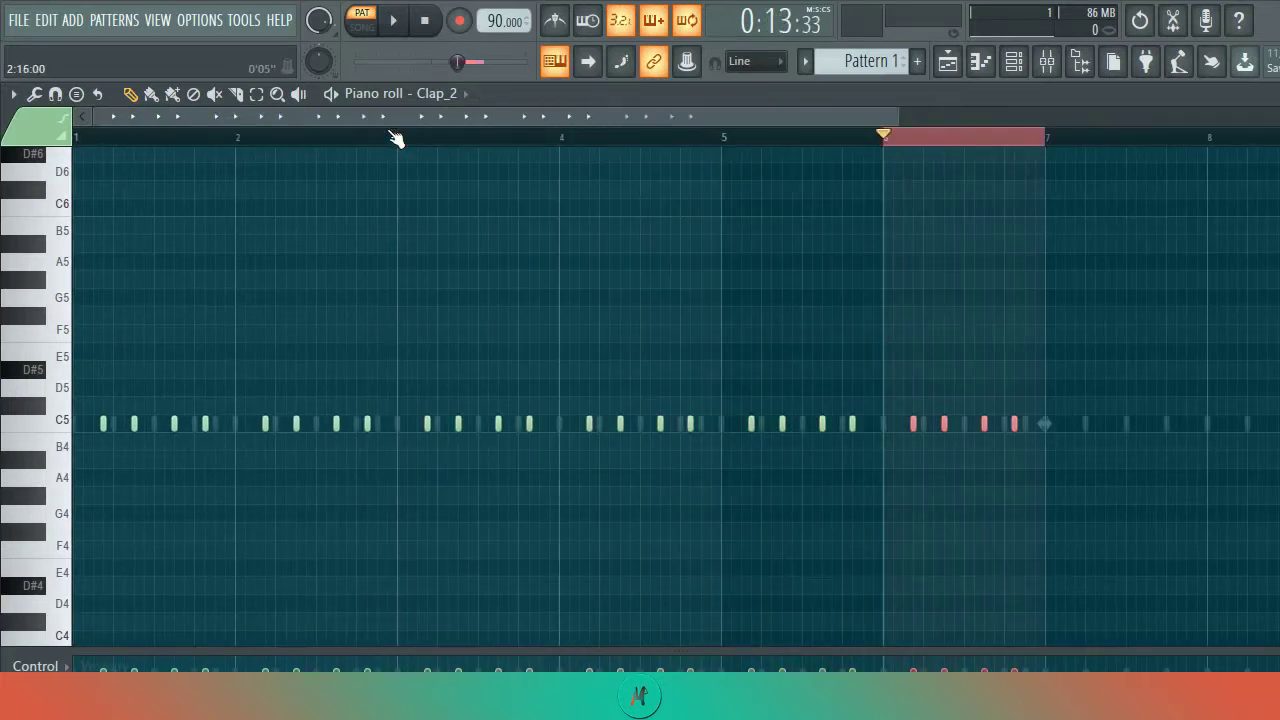
pyautogui.scroll(-1, 395, 137)
pyautogui.scroll(-1, 395, 137)
pyautogui.hotkey('ctrl', 'b')
pyautogui.hotkey('ctrl', 'b')
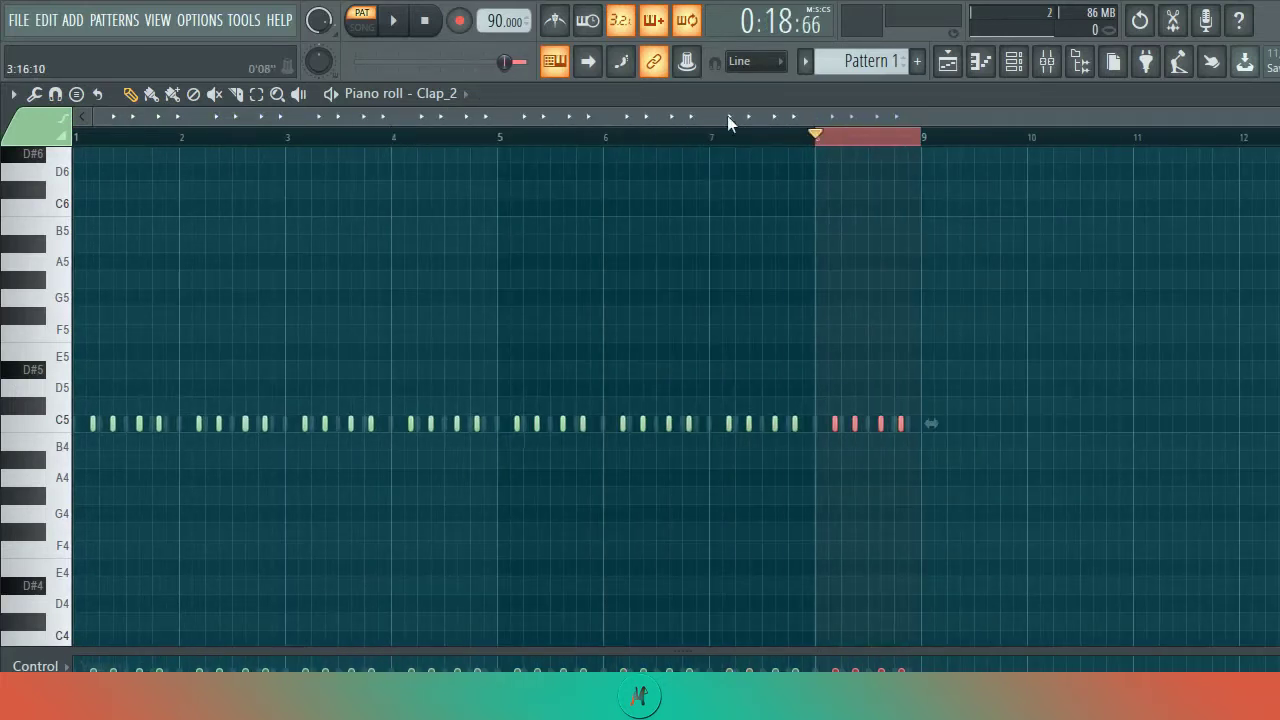
# Paste the full Clap_2 note sequence into the Clap_1 channel and play the pattern
pyautogui.click(1013, 61)
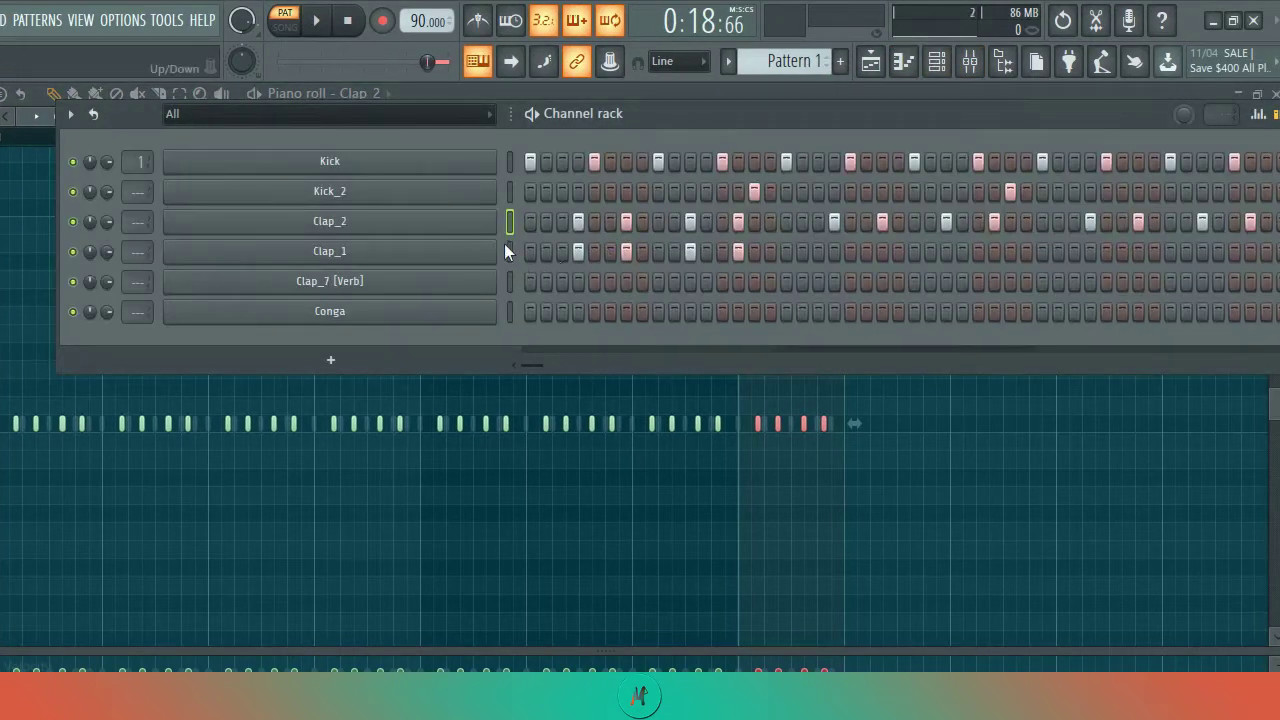
pyautogui.hotkey('ctrl', 'v')
pyautogui.press('space')
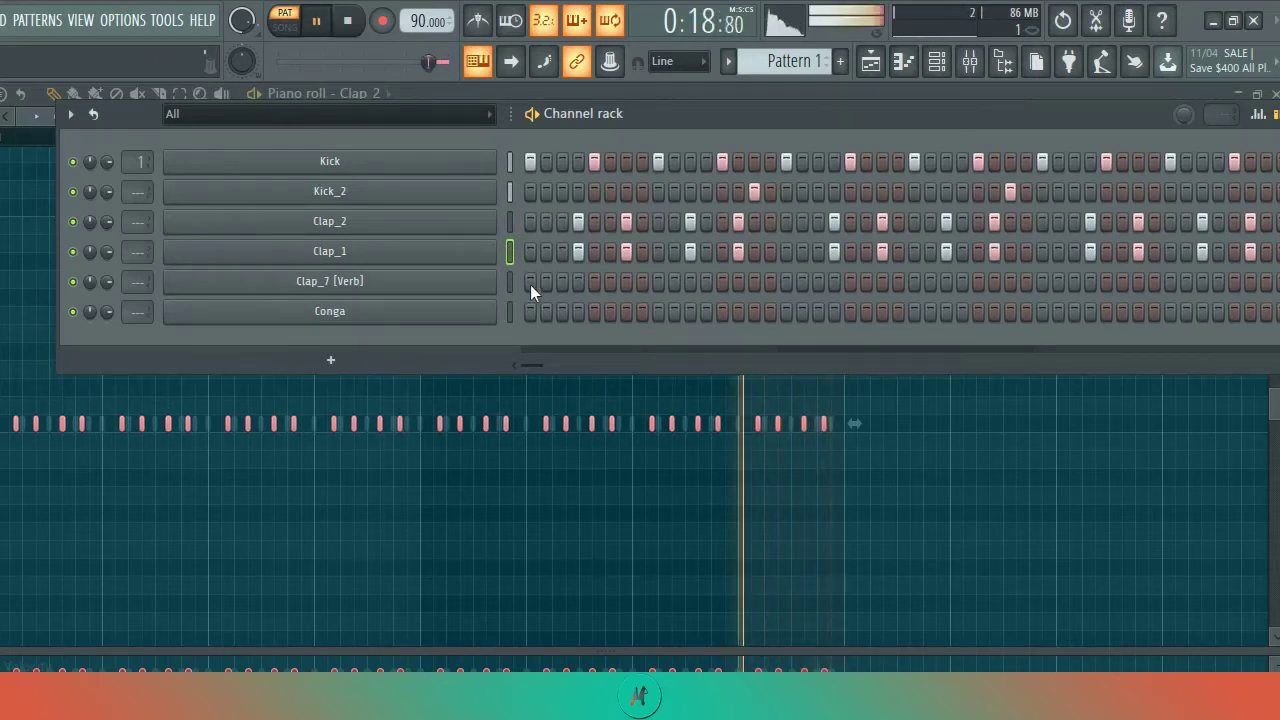
# Add a Clap_7 [Verb] hit on step 1 and audition the pattern
pyautogui.click(530, 282)
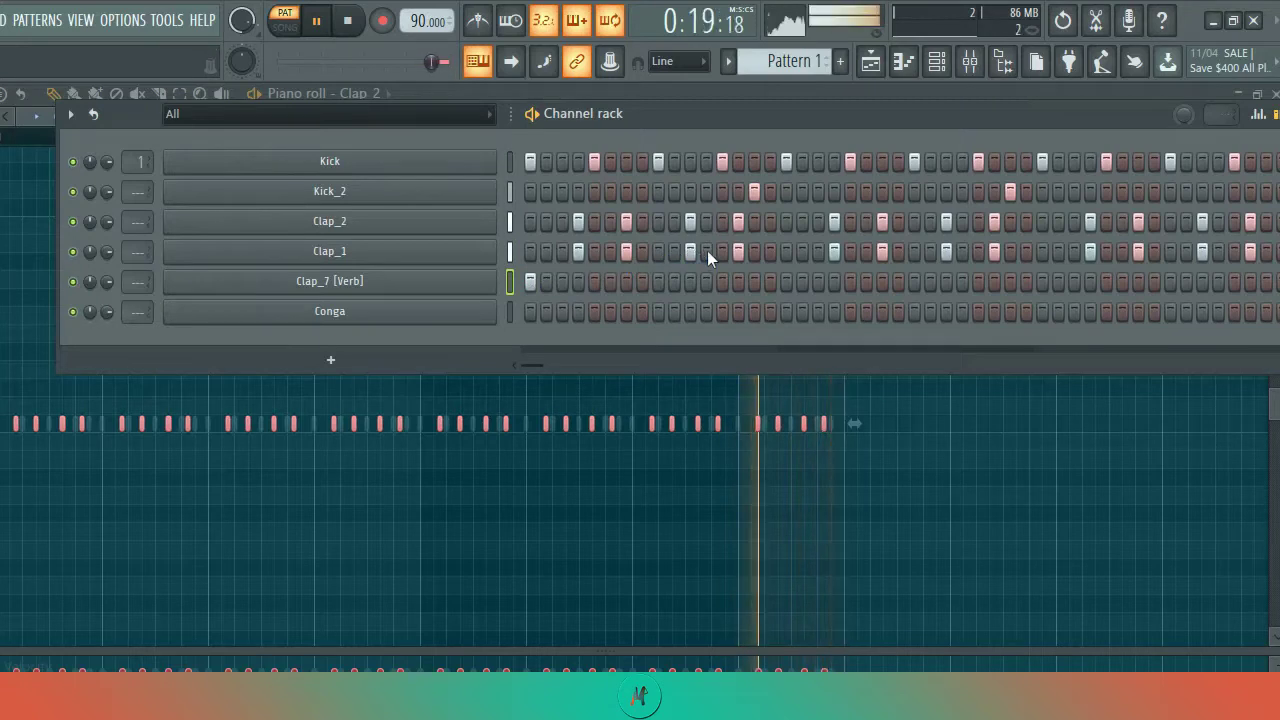
pyautogui.press('space')
pyautogui.press('space')
pyautogui.press('space')
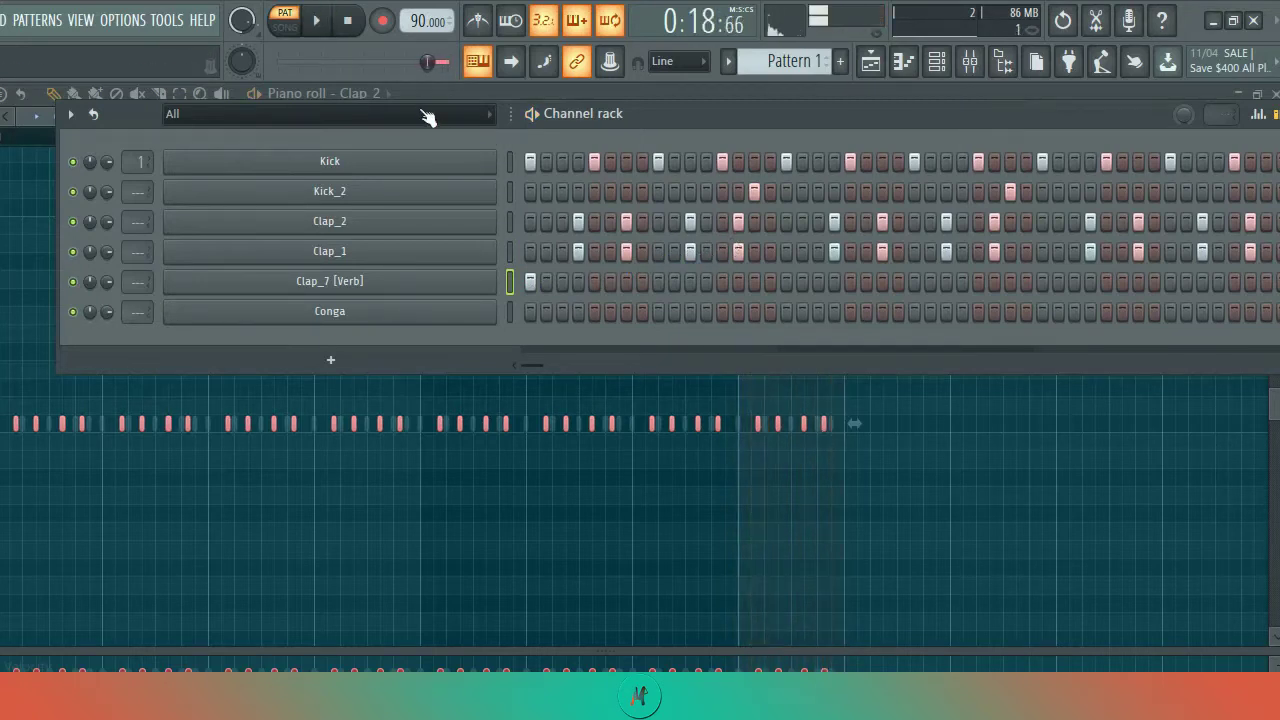
pyautogui.press('space')
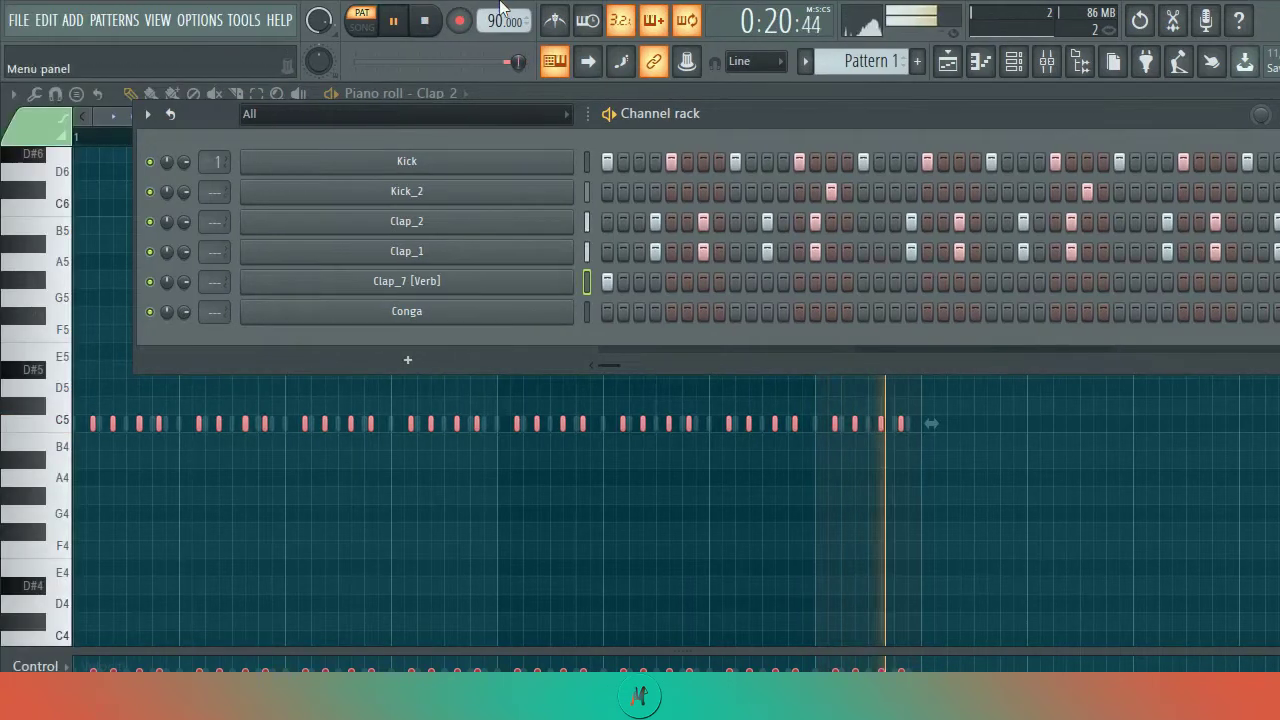
# Set the project tempo to 97 BPM without restretching the channels, and play the pattern at the new tempo
pyautogui.moveTo(492, 22); pyautogui.dragTo(492, 9)
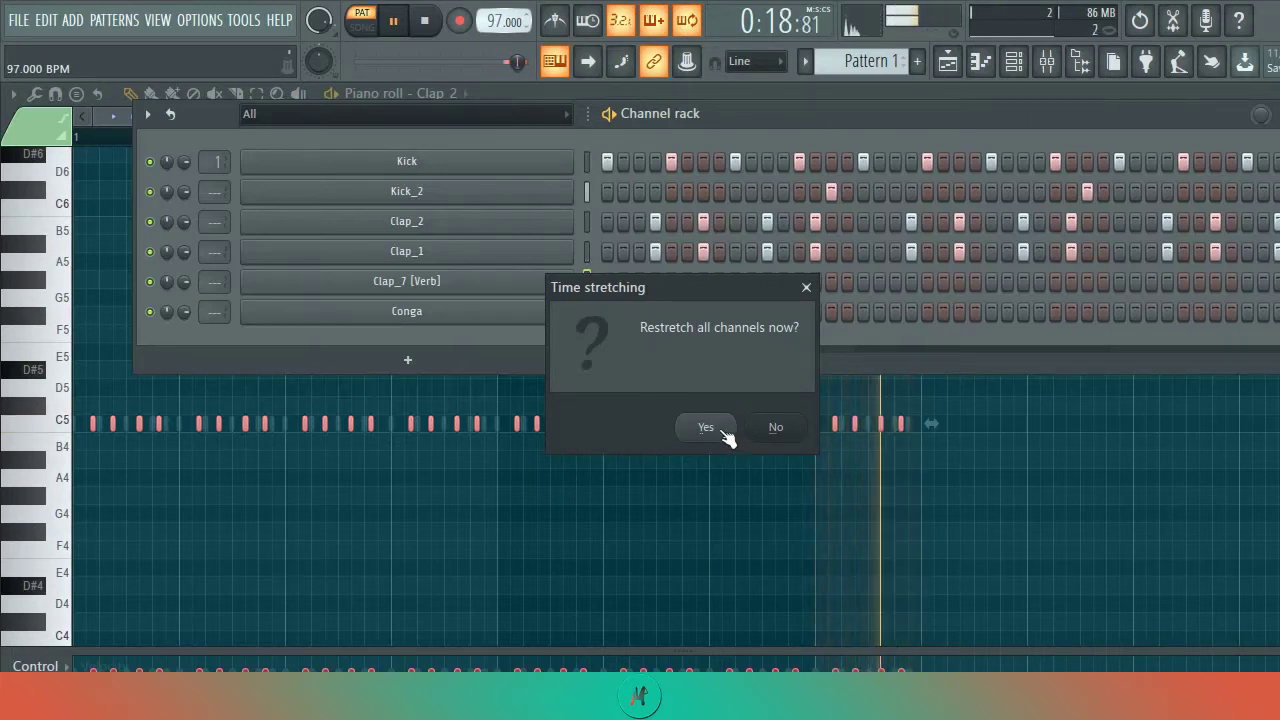
pyautogui.click(798, 438)
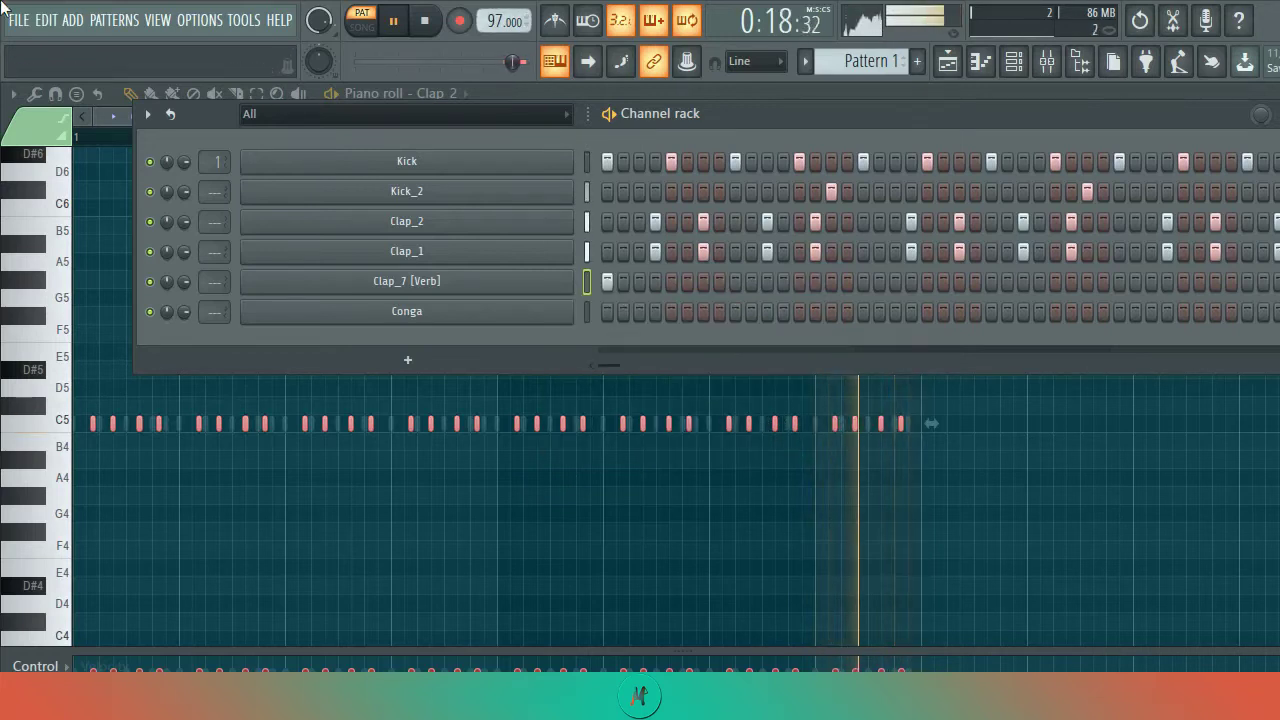
pyautogui.press('space')
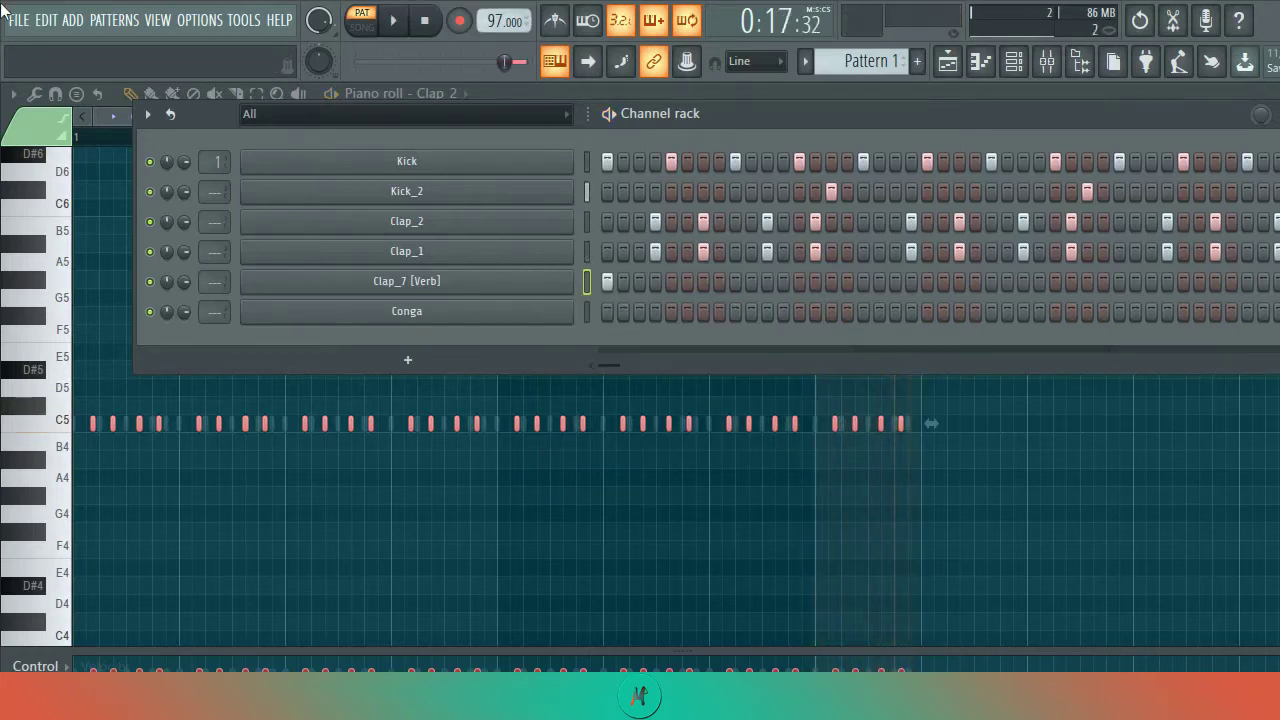
pyautogui.press('space')
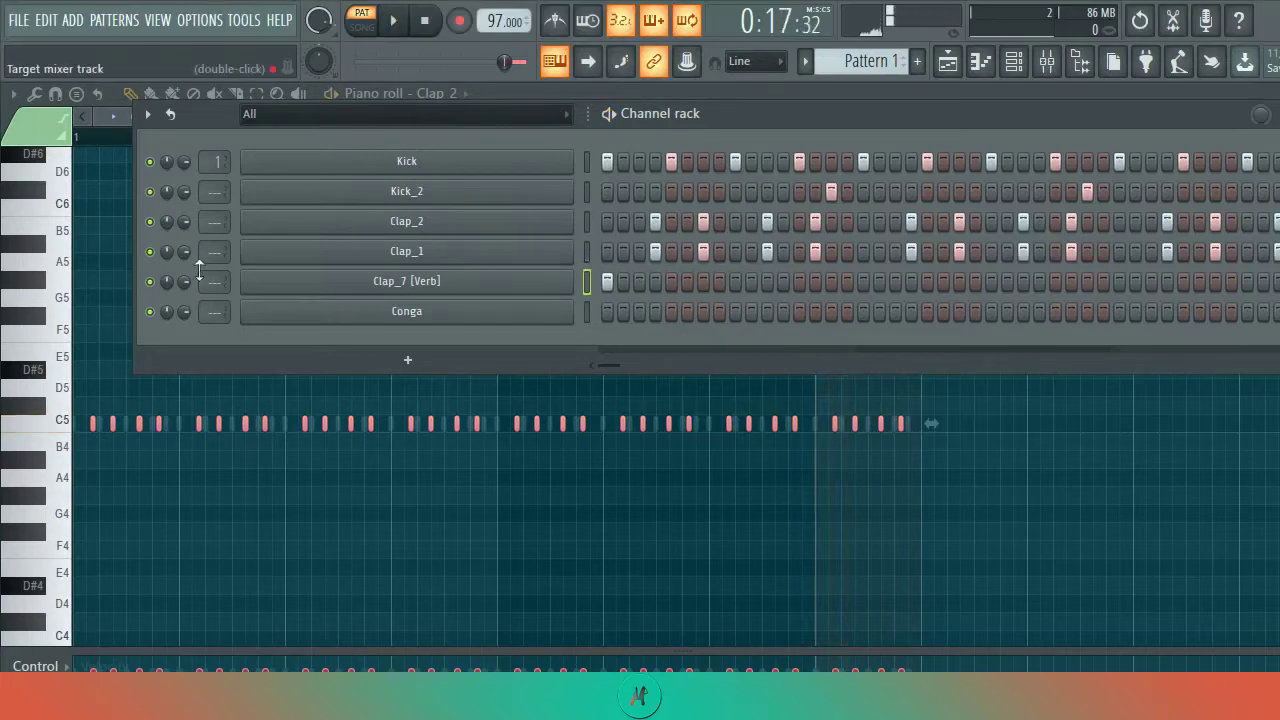
pyautogui.press('space')
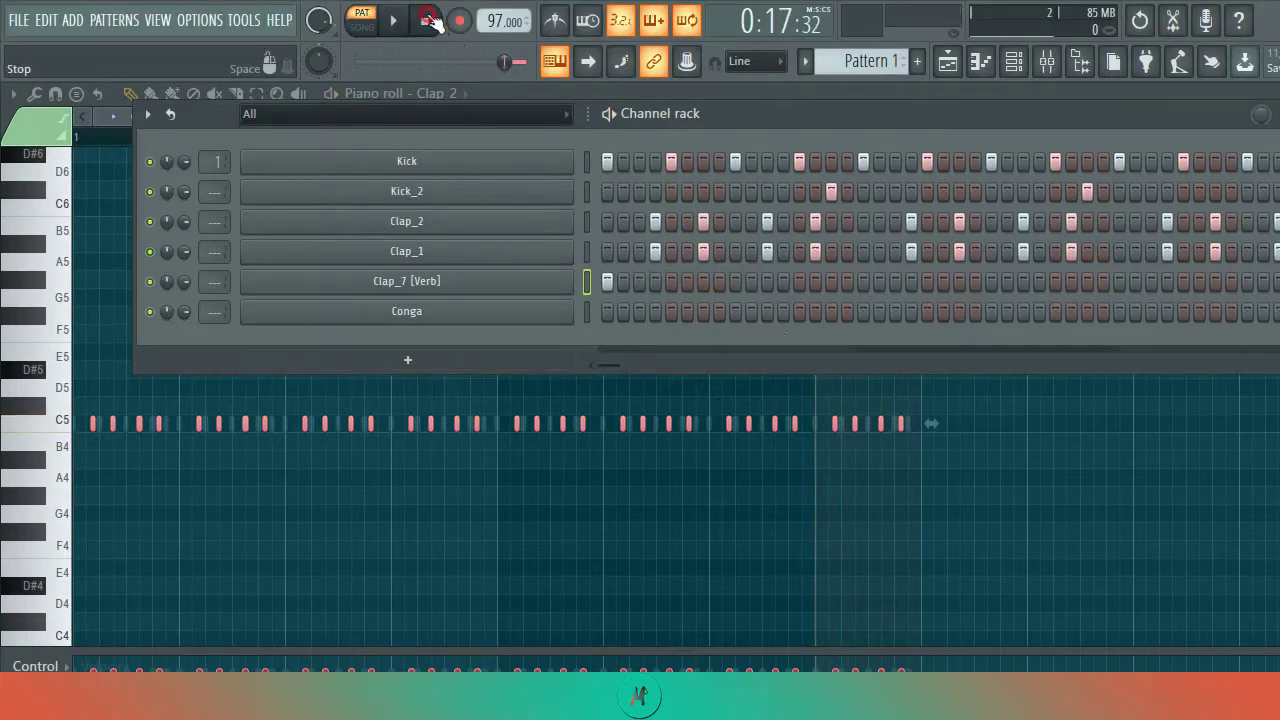
# Show the playlist, switch playback to song mode and play the arrangement from the start
pyautogui.click(947, 61)
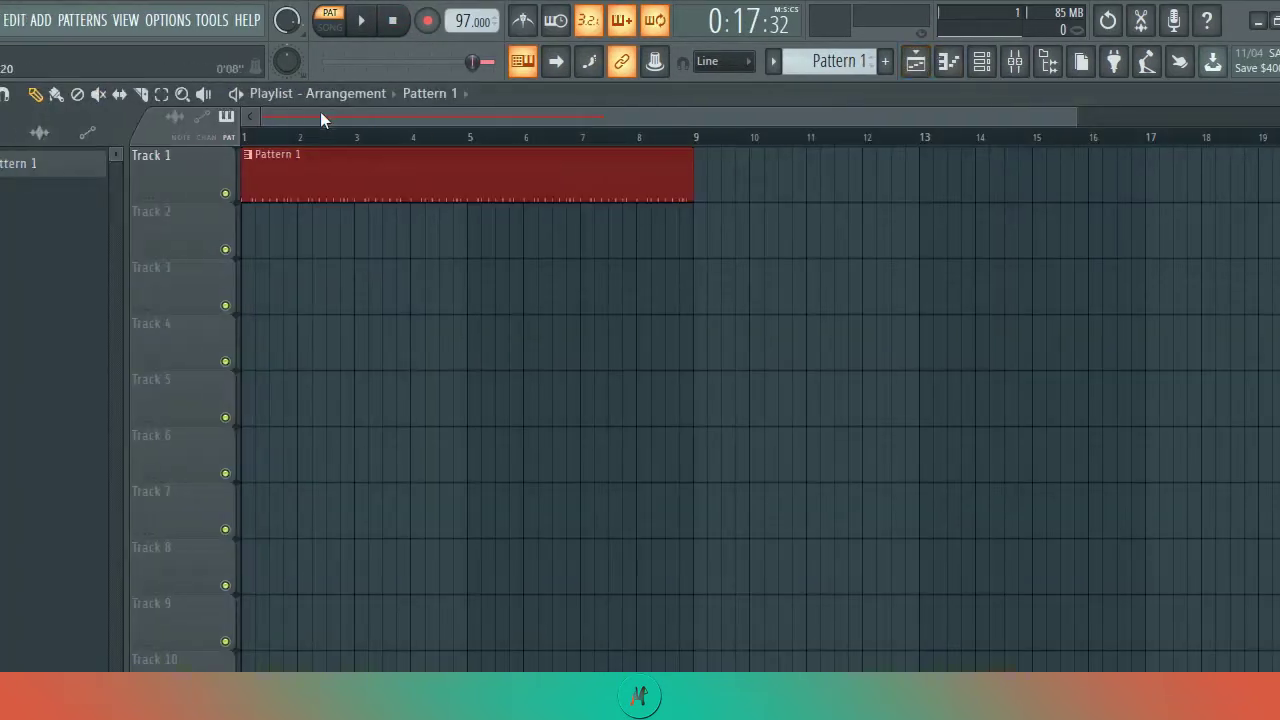
pyautogui.press('l')
pyautogui.press('space')
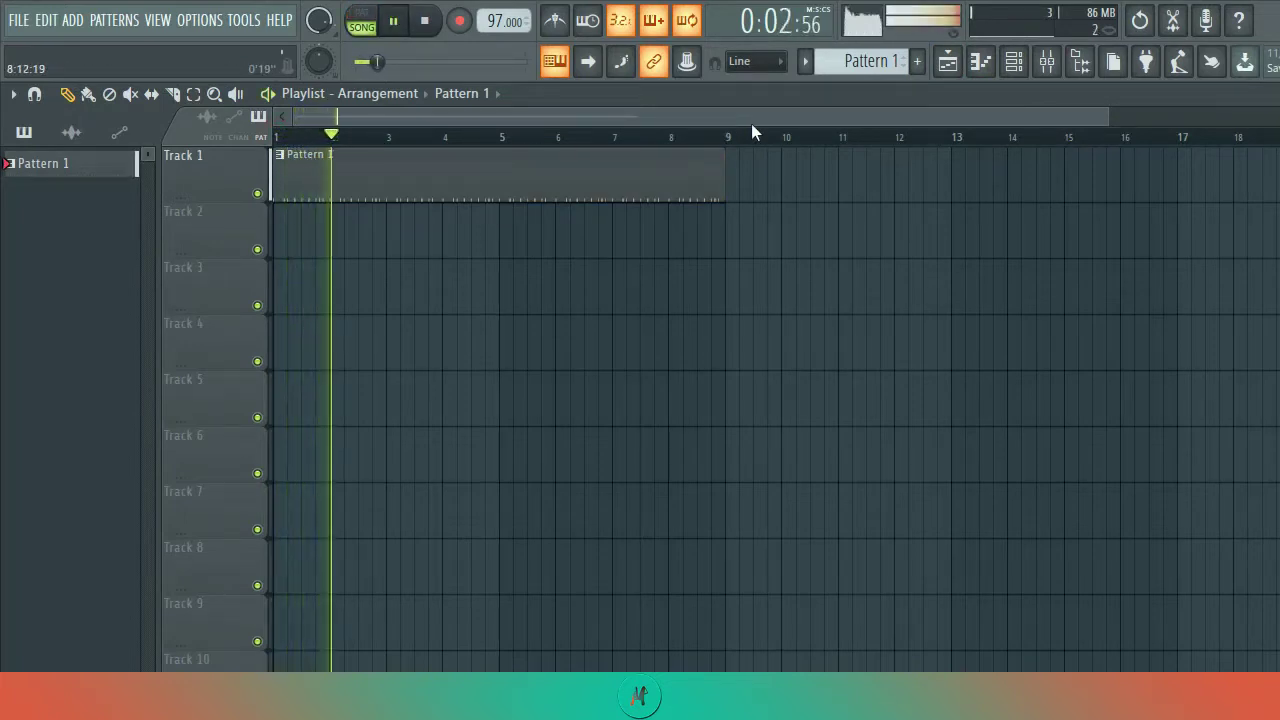
pyautogui.press('space')
pyautogui.press('space')
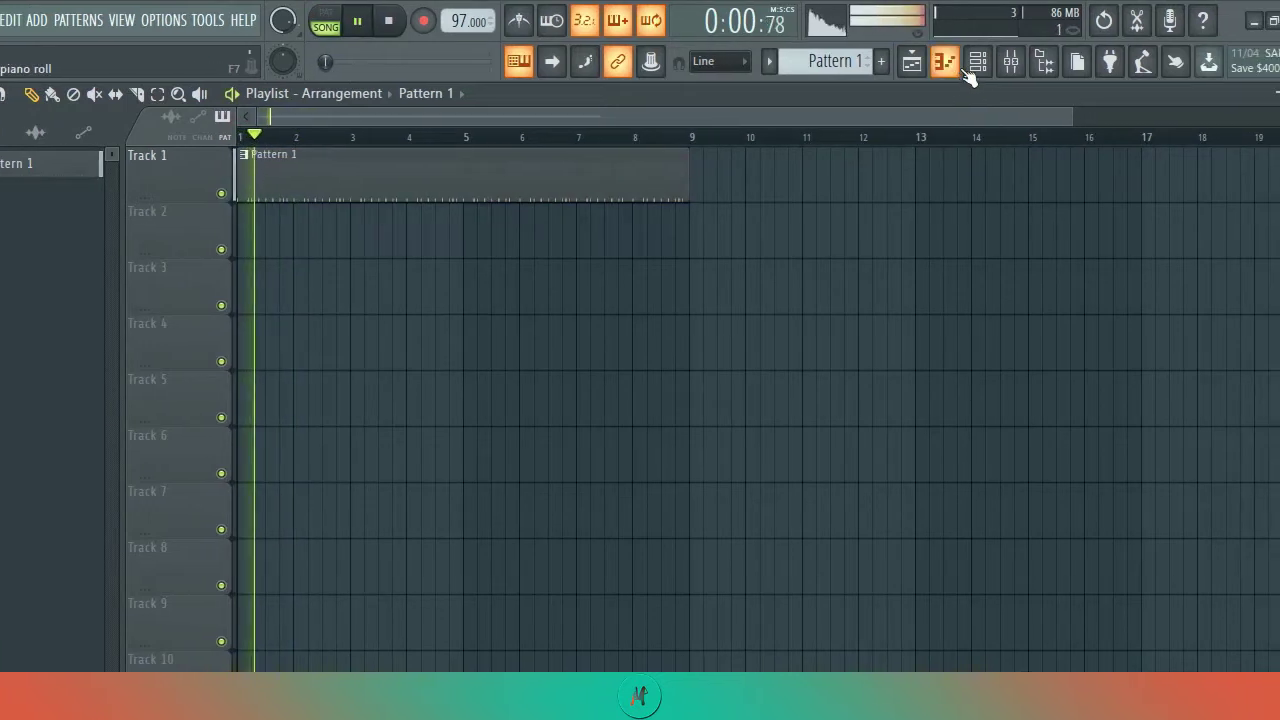
# Check the Clap_7 [Verb] channel's sampler settings from the channel rack, looking at its loop playback options
pyautogui.click(1013, 61)
pyautogui.press('space')
pyautogui.click(378, 285)
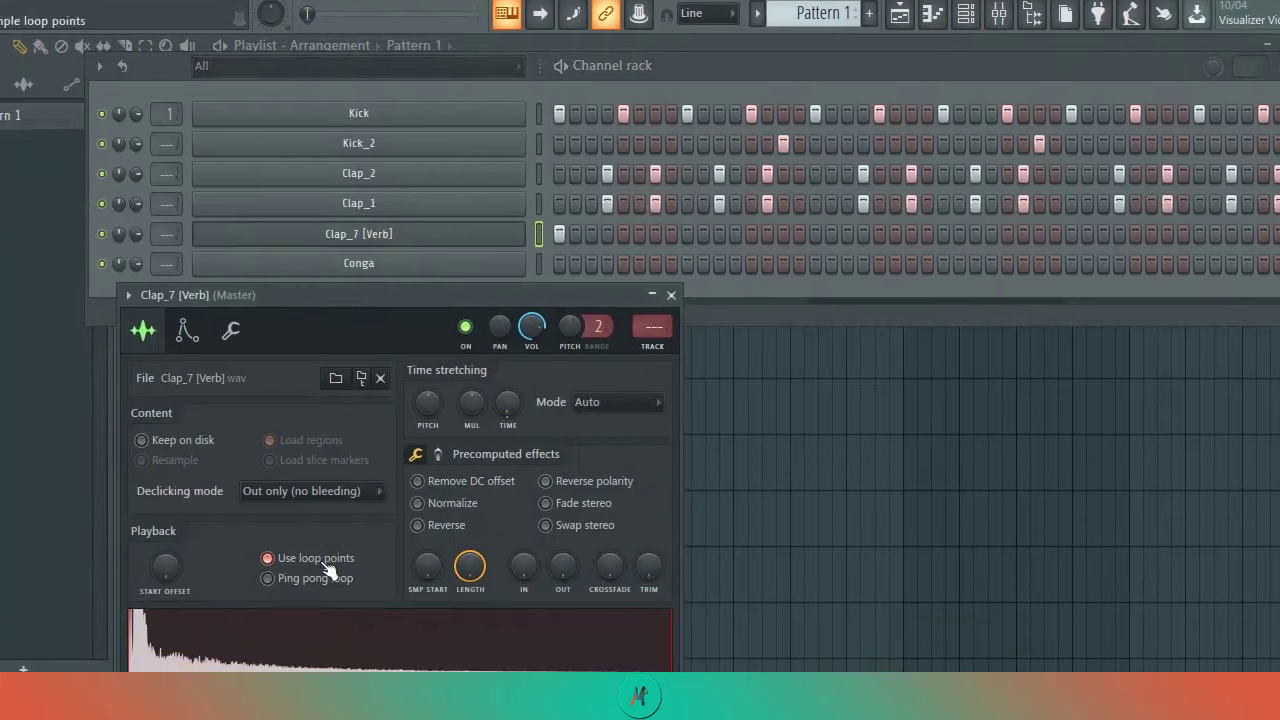
pyautogui.click(664, 343)
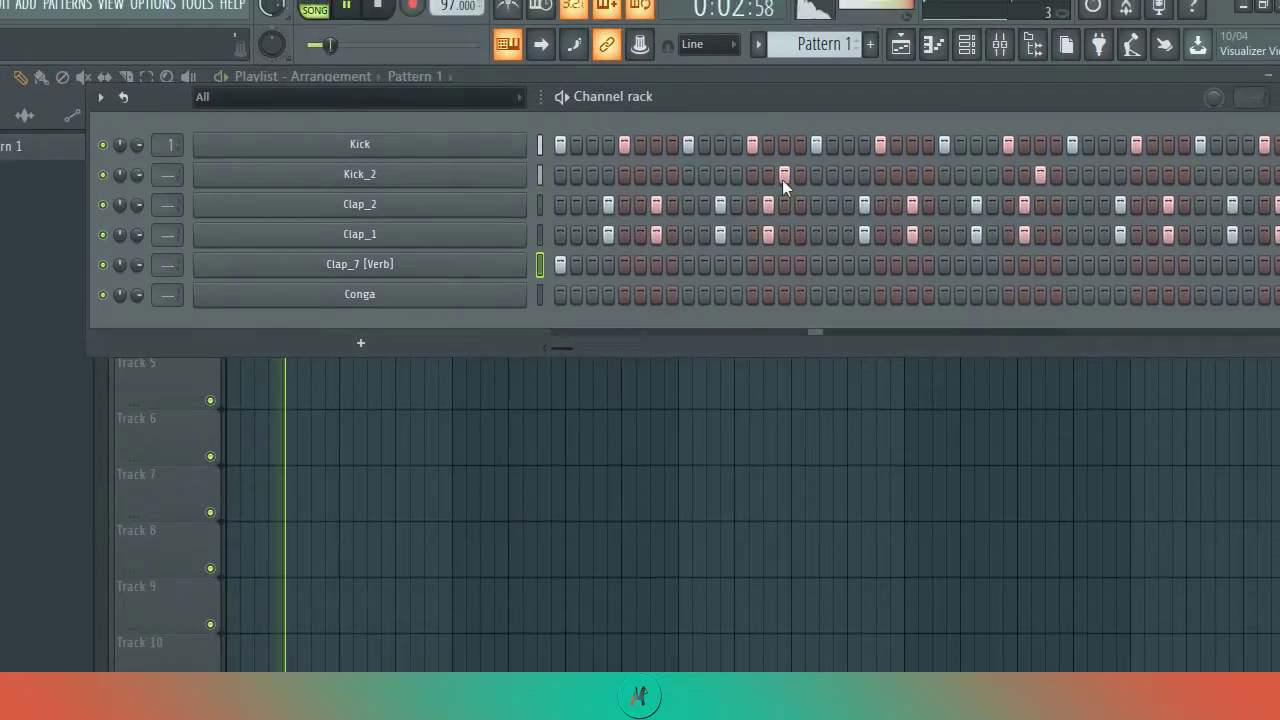
# Replace the Kick_2 hit on step 15 with an extra hit on step 16 of Clap_2 and Clap_1, after trying step 15
pyautogui.click(782, 148)
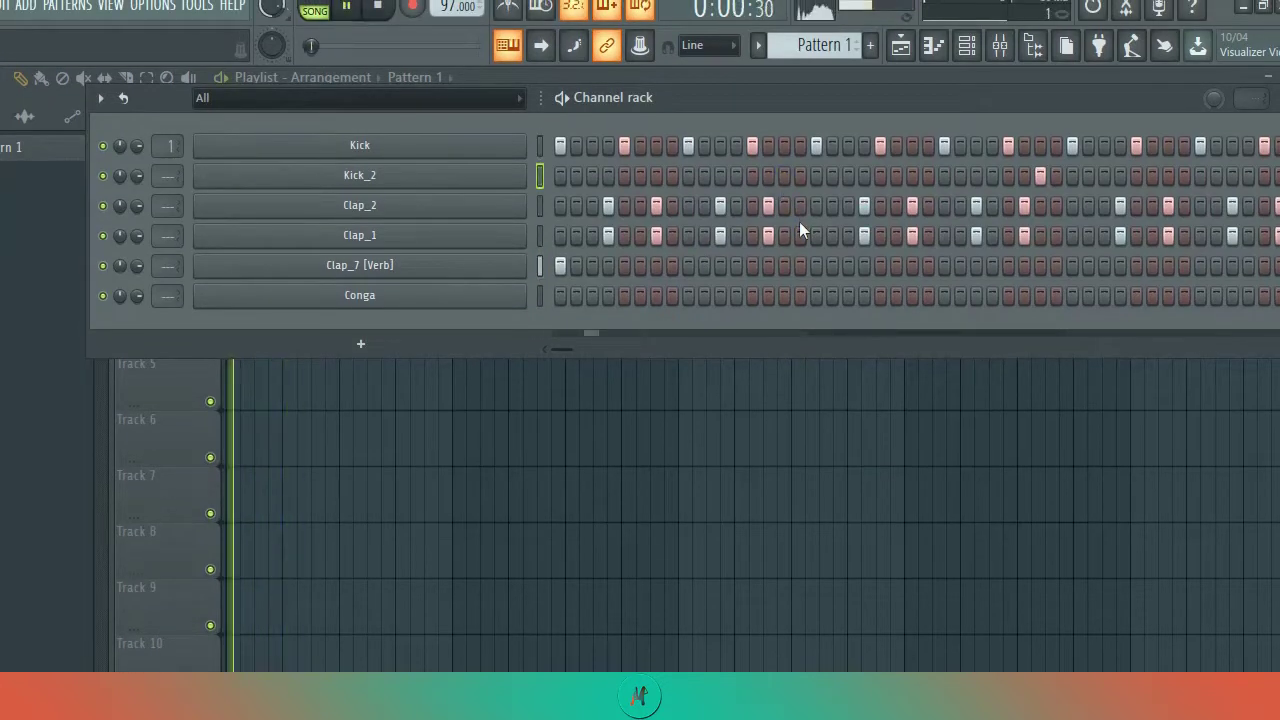
pyautogui.click(785, 204)
pyautogui.click(784, 235)
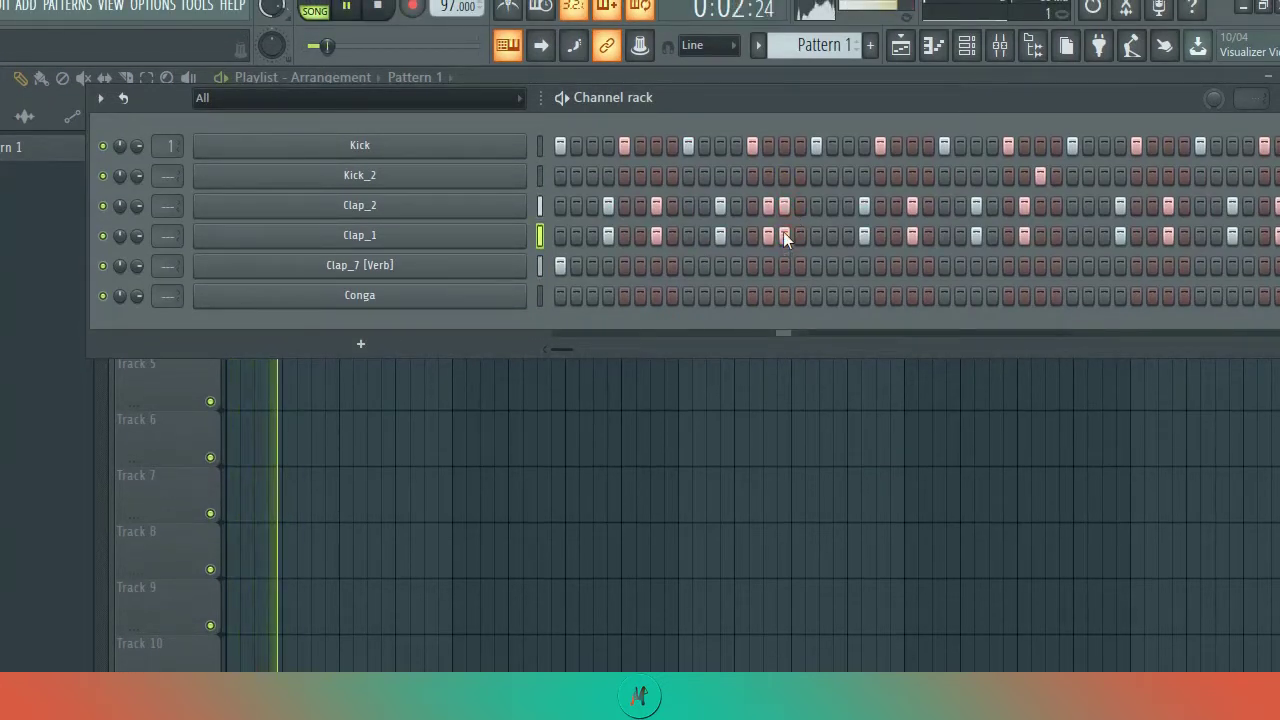
pyautogui.rightClick(783, 204)
pyautogui.rightClick(783, 233)
pyautogui.press('space')
pyautogui.press('space')
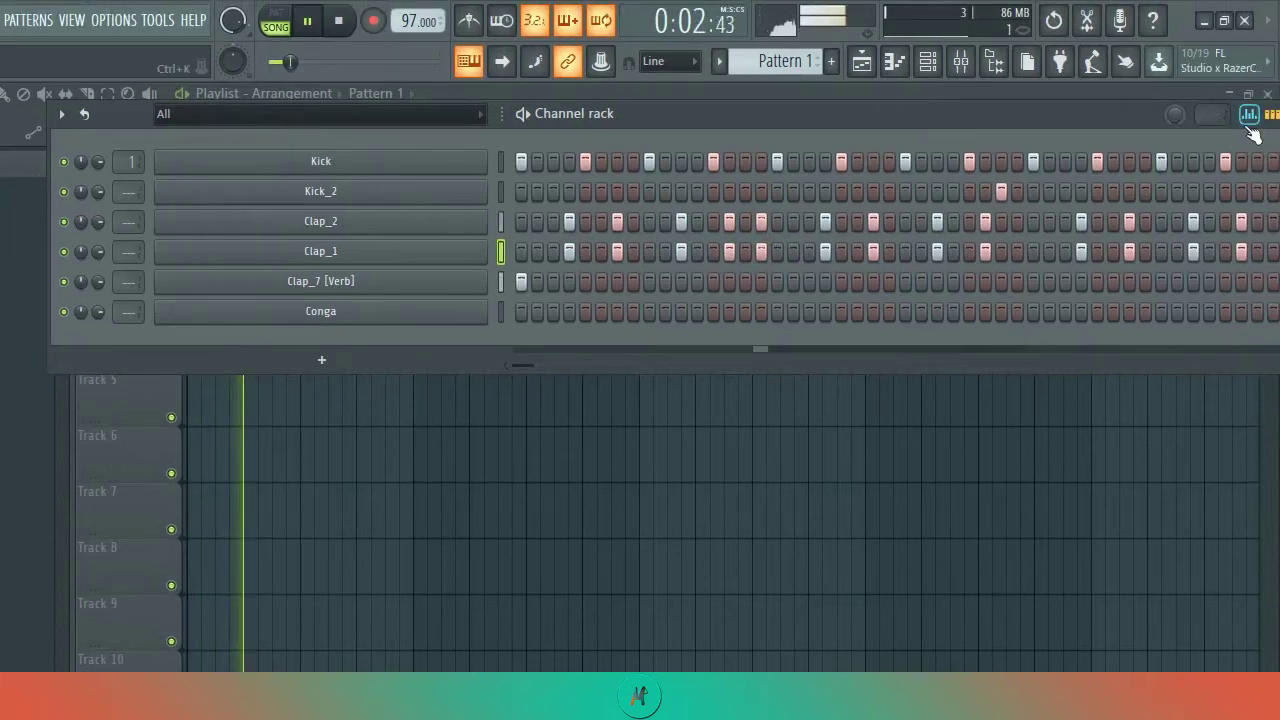
# Add hits on step 15 of Clap_1 and Clap_2, and lower the velocities of Clap_1's step 16 and Clap_2's steps 15 and 16
pyautogui.click(1249, 114)
pyautogui.moveTo(763, 360); pyautogui.dragTo(765, 390)
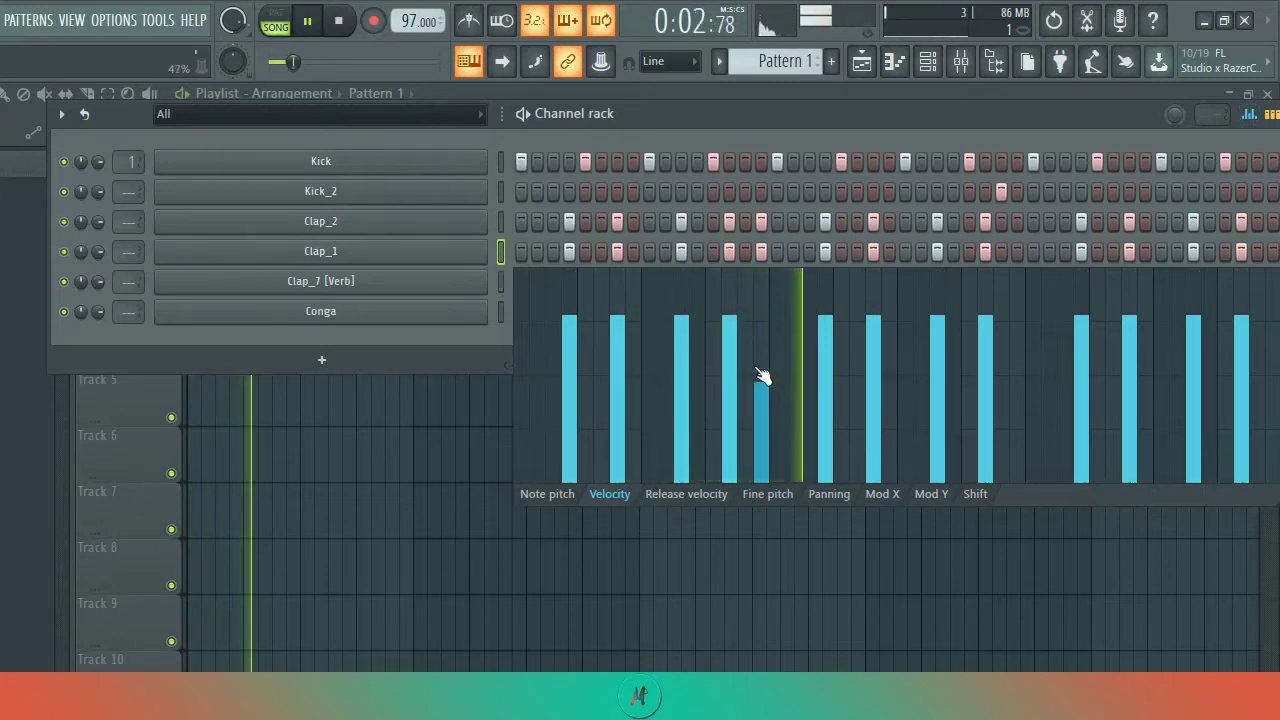
pyautogui.click(745, 222)
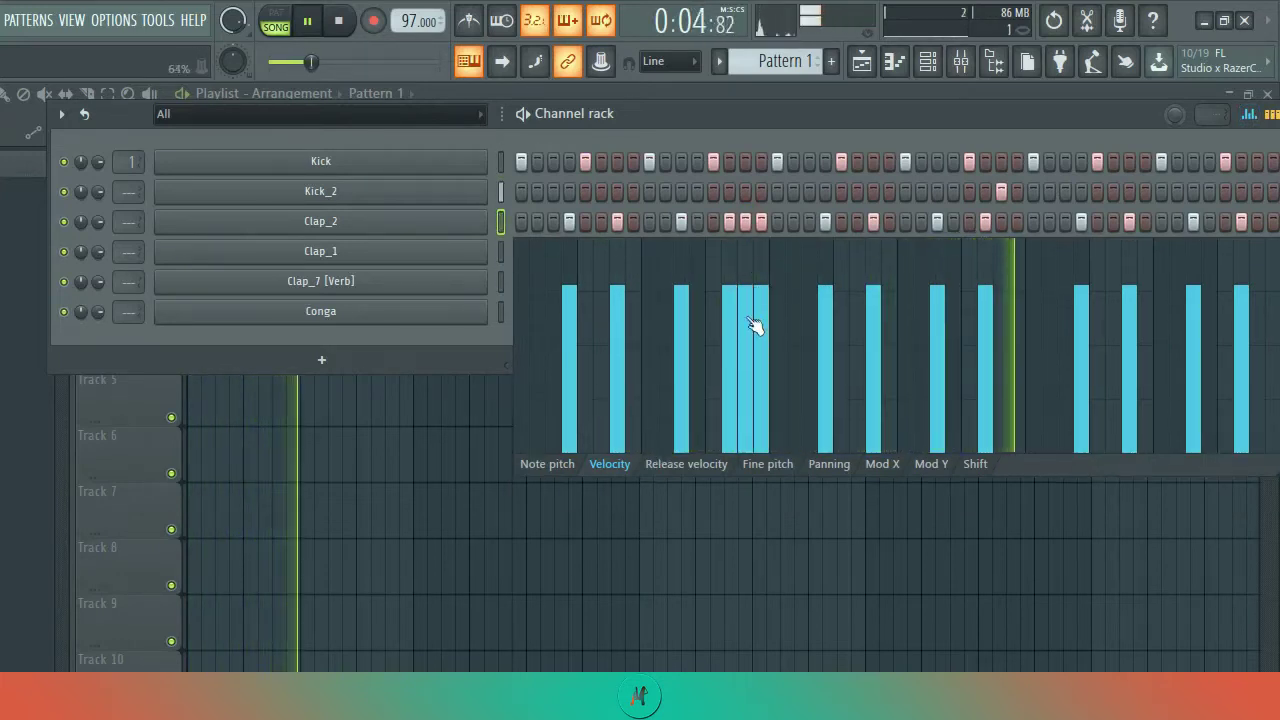
pyautogui.moveTo(745, 348); pyautogui.dragTo(777, 374)
pyautogui.press('space')
pyautogui.press('space')
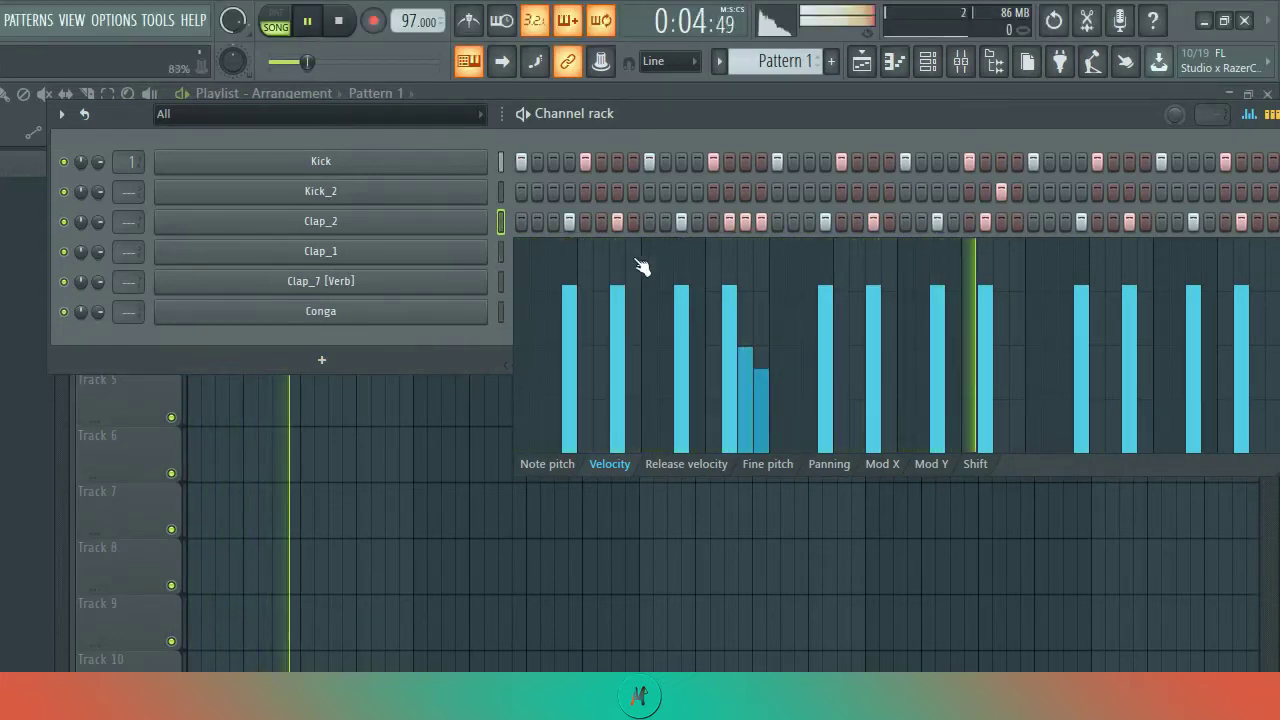
# Remove the Clap_2 hits on steps 15 and 16 and hide the graph editor
pyautogui.press('space')
pyautogui.rightClick(761, 221)
pyautogui.rightClick(745, 221)
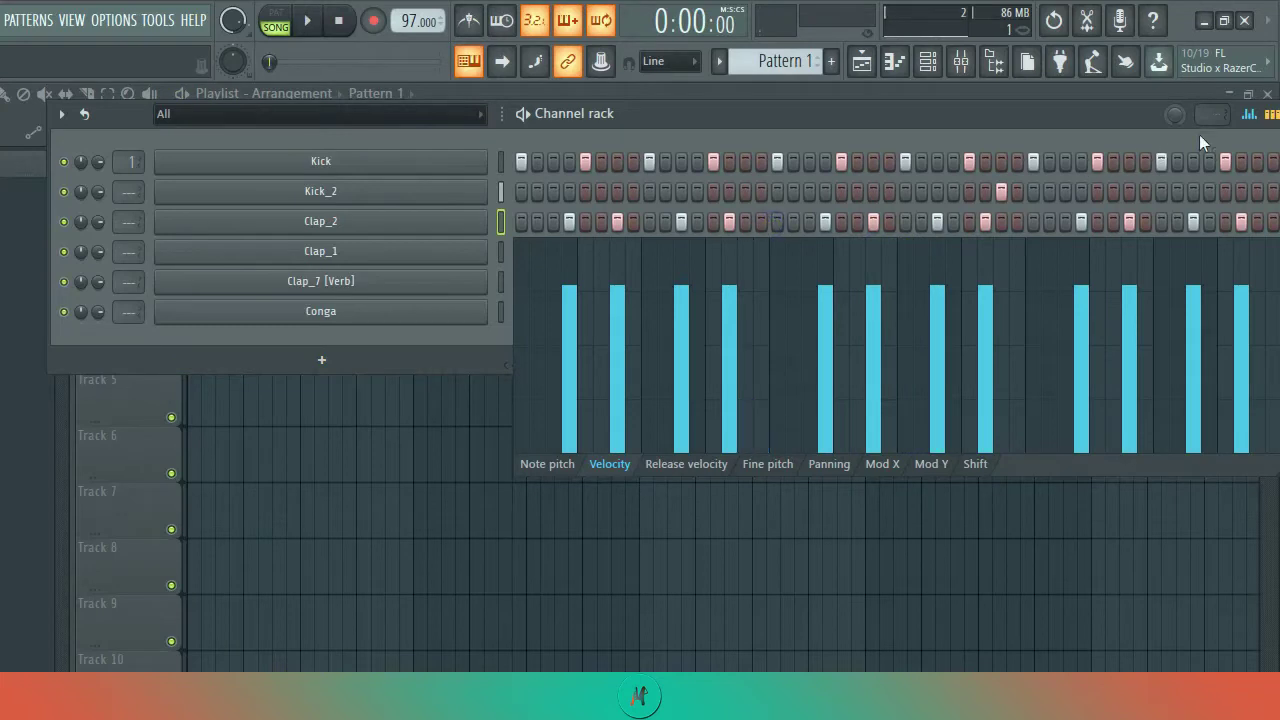
pyautogui.click(1249, 113)
# Add Conga hits on steps 7 and 15 while playing the beat, and replay it from the start
pyautogui.press('space')
pyautogui.click(614, 311)
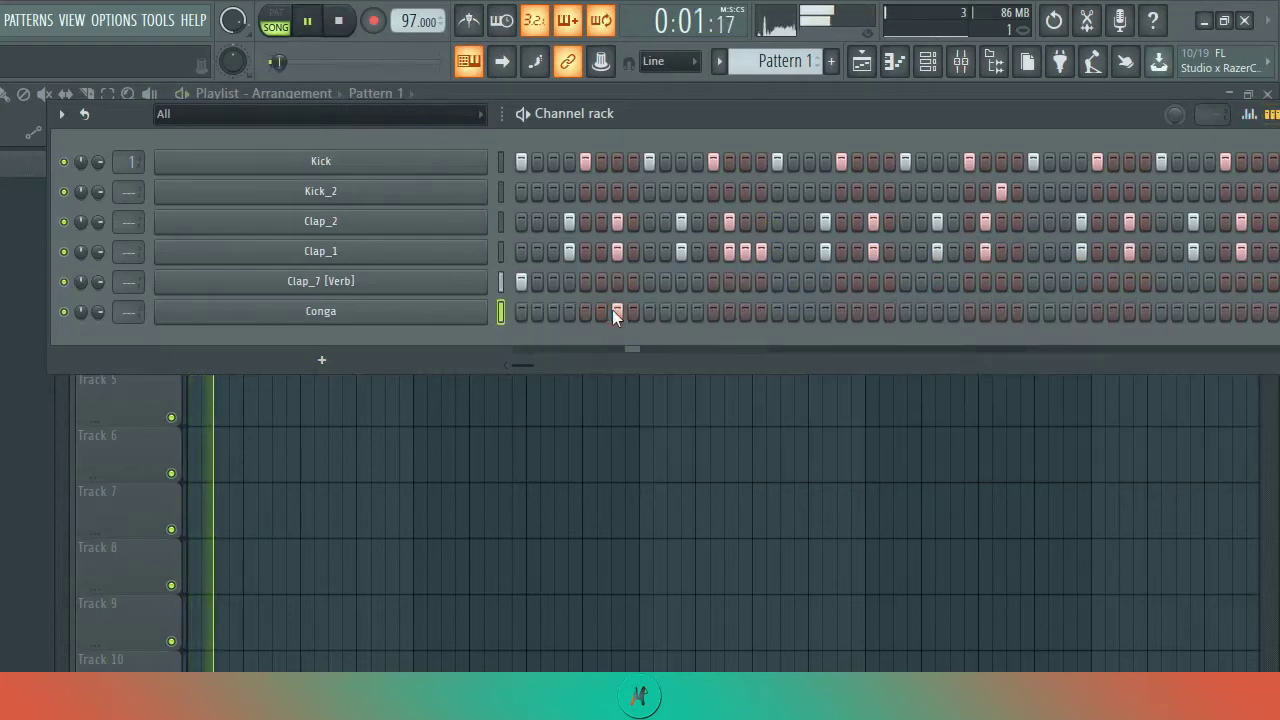
pyautogui.click(749, 311)
pyautogui.press('space')
pyautogui.press('space')
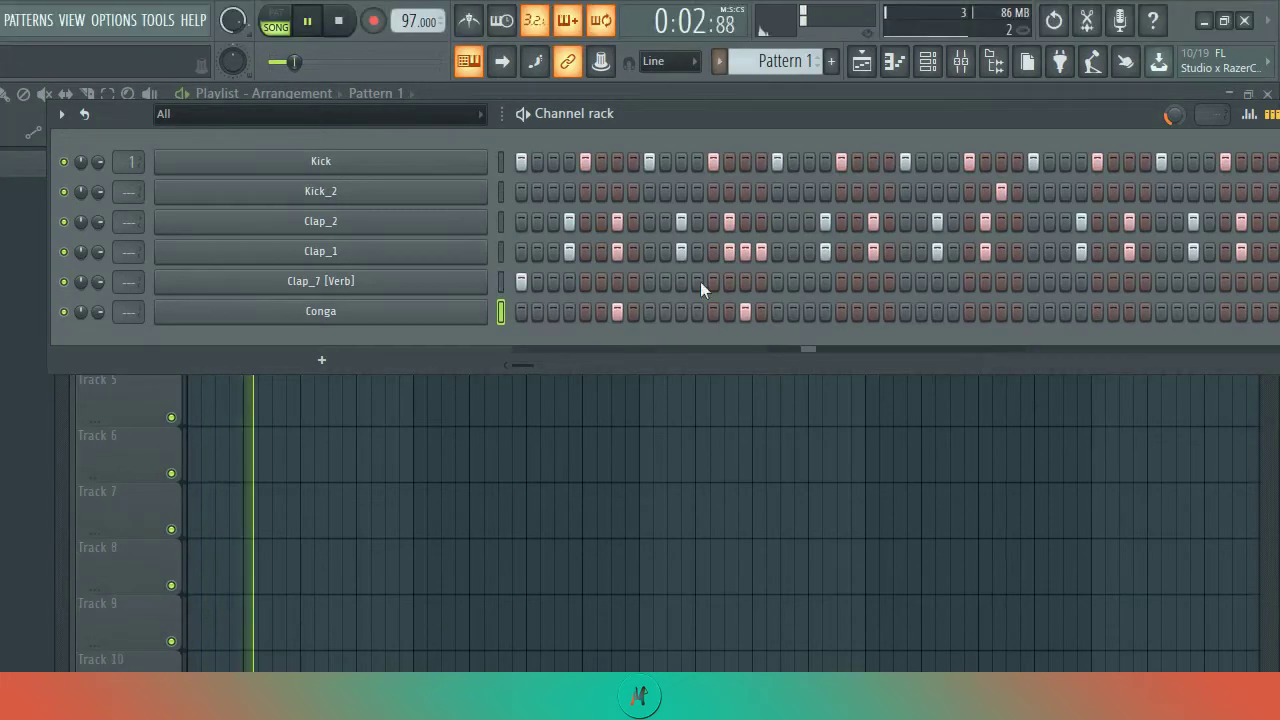
# Try the second Conga hit on steps 19 and 14 while listening to the beat, and return it to step 15
pyautogui.click(745, 312)
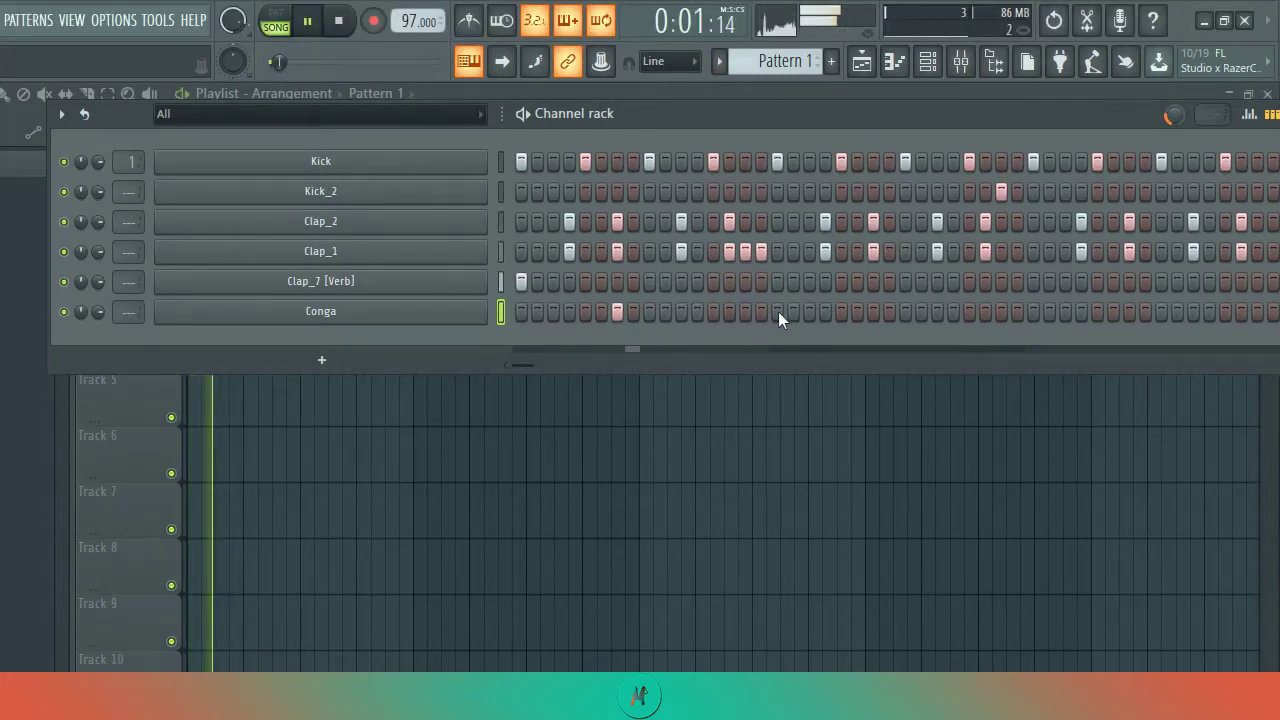
pyautogui.click(809, 312)
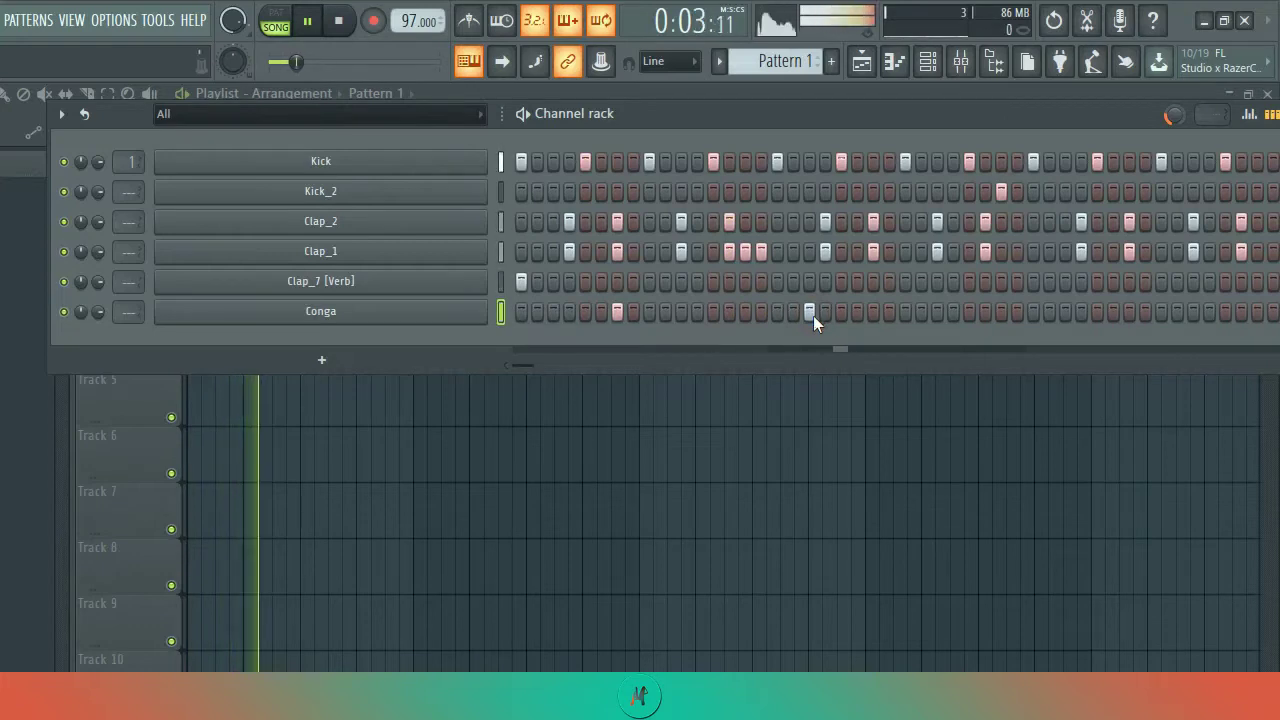
pyautogui.click(811, 314)
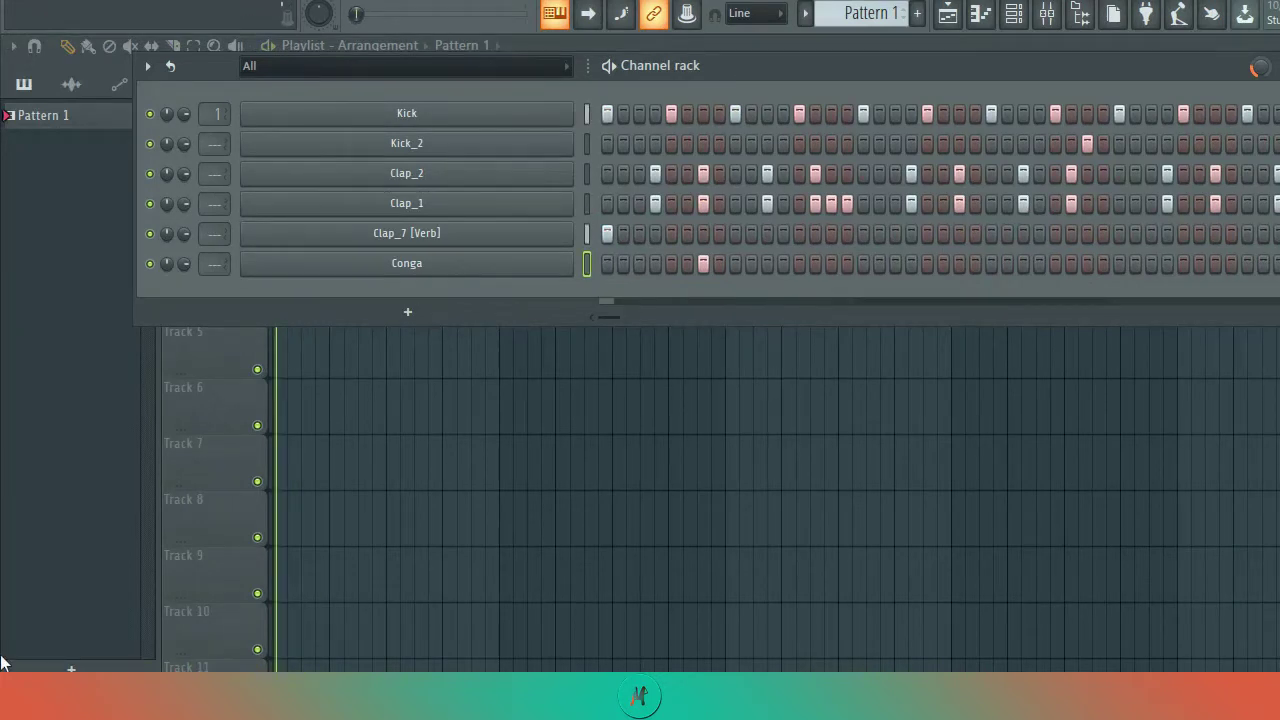
pyautogui.press('space')
pyautogui.press('space')
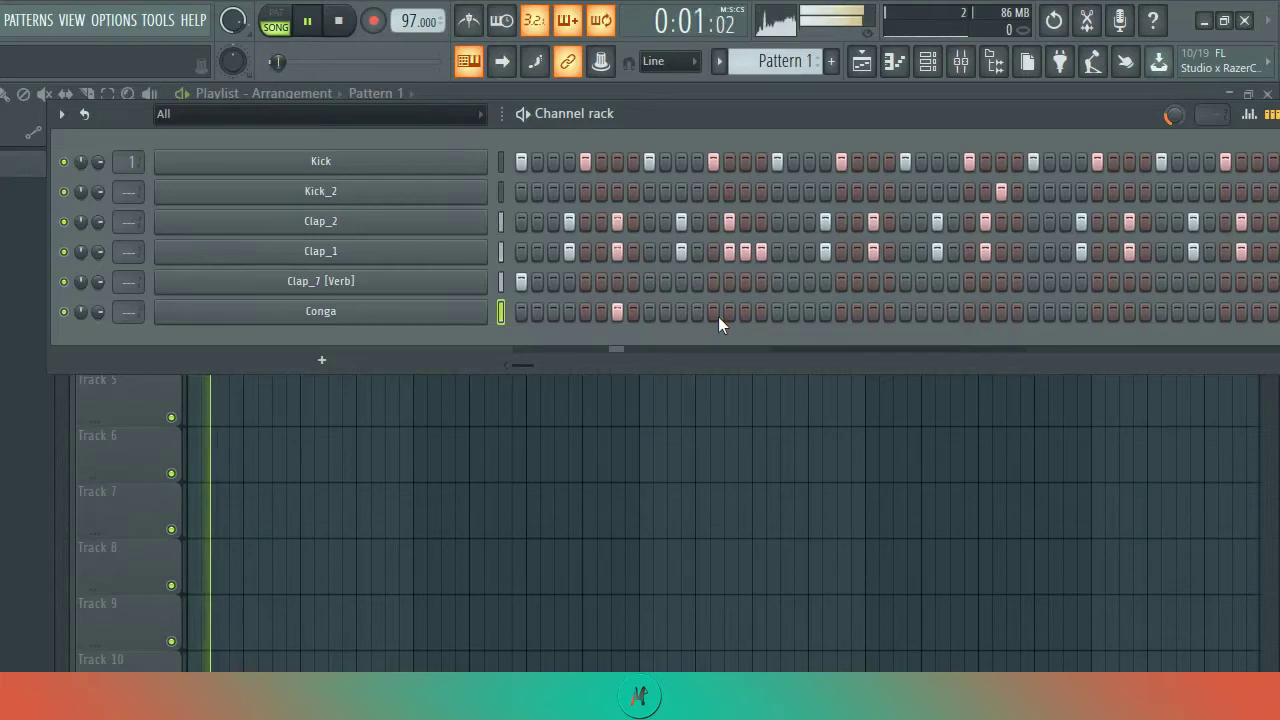
pyautogui.press('space')
pyautogui.press('space')
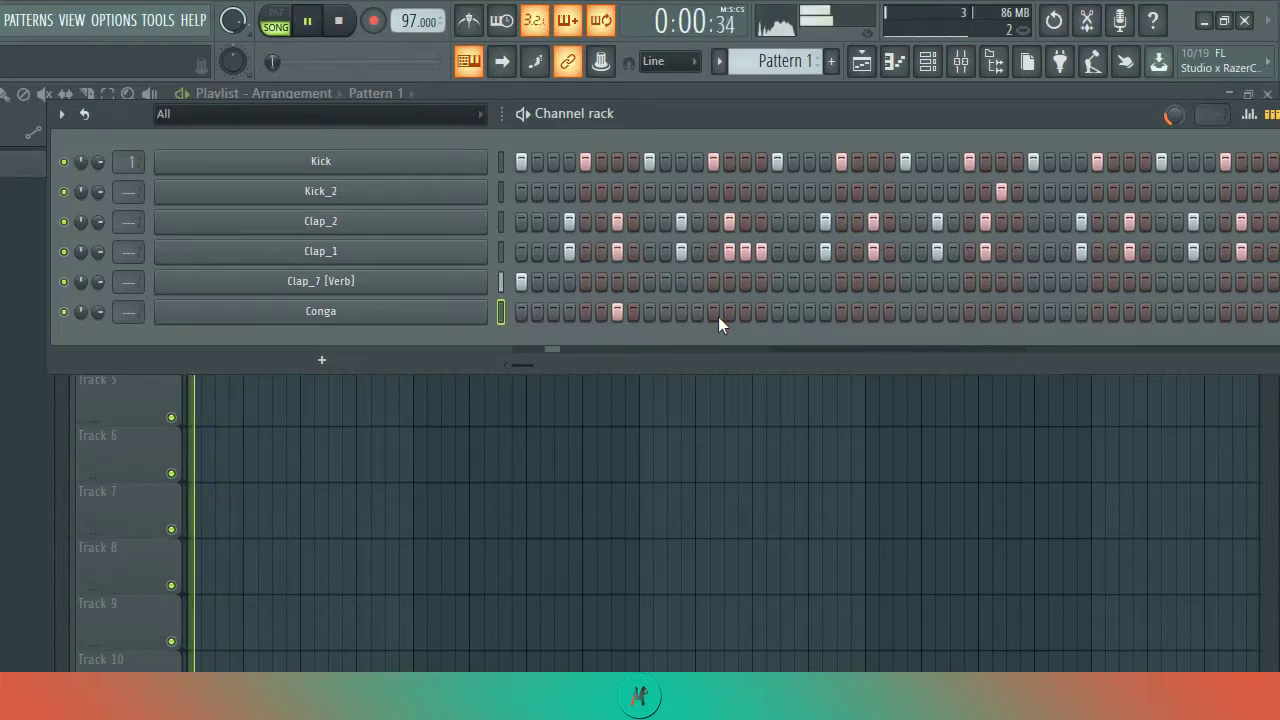
pyautogui.click(727, 313)
pyautogui.click(727, 313)
pyautogui.click(740, 316)
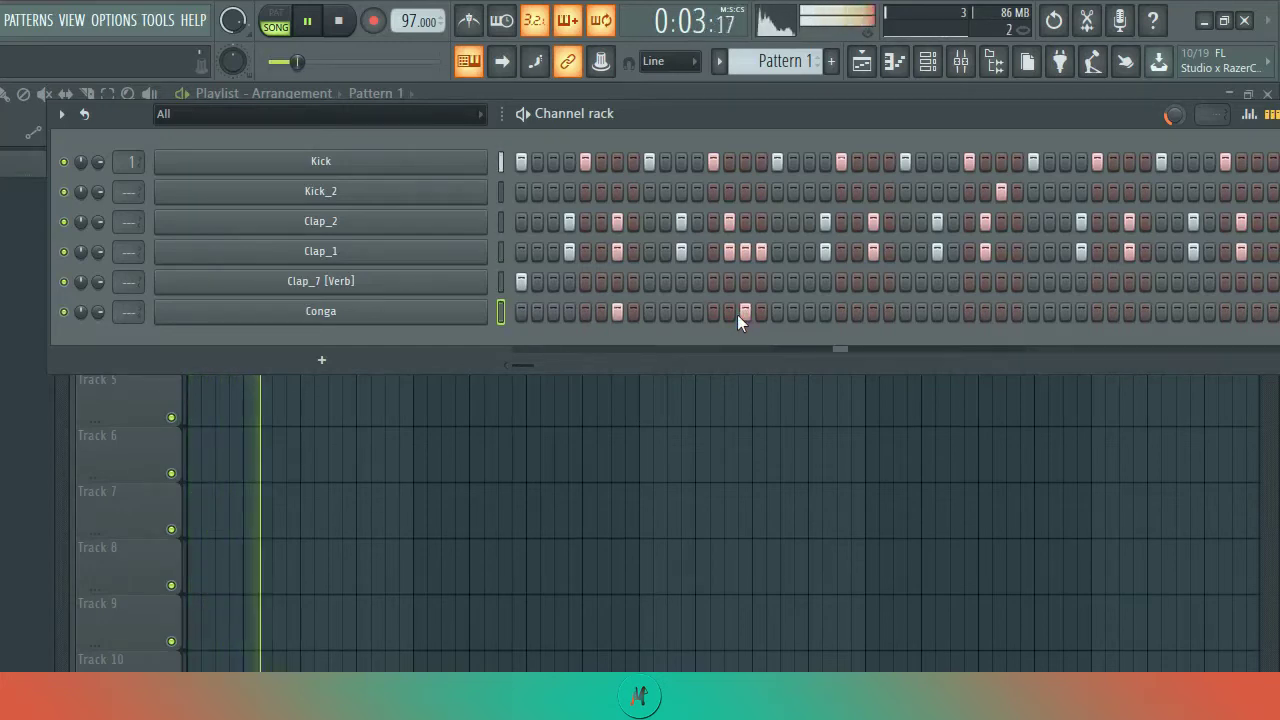
# Select the first bar of the Conga notes in its piano roll and duplicate it seven times to fill eight bars
pyautogui.rightClick(433, 312)
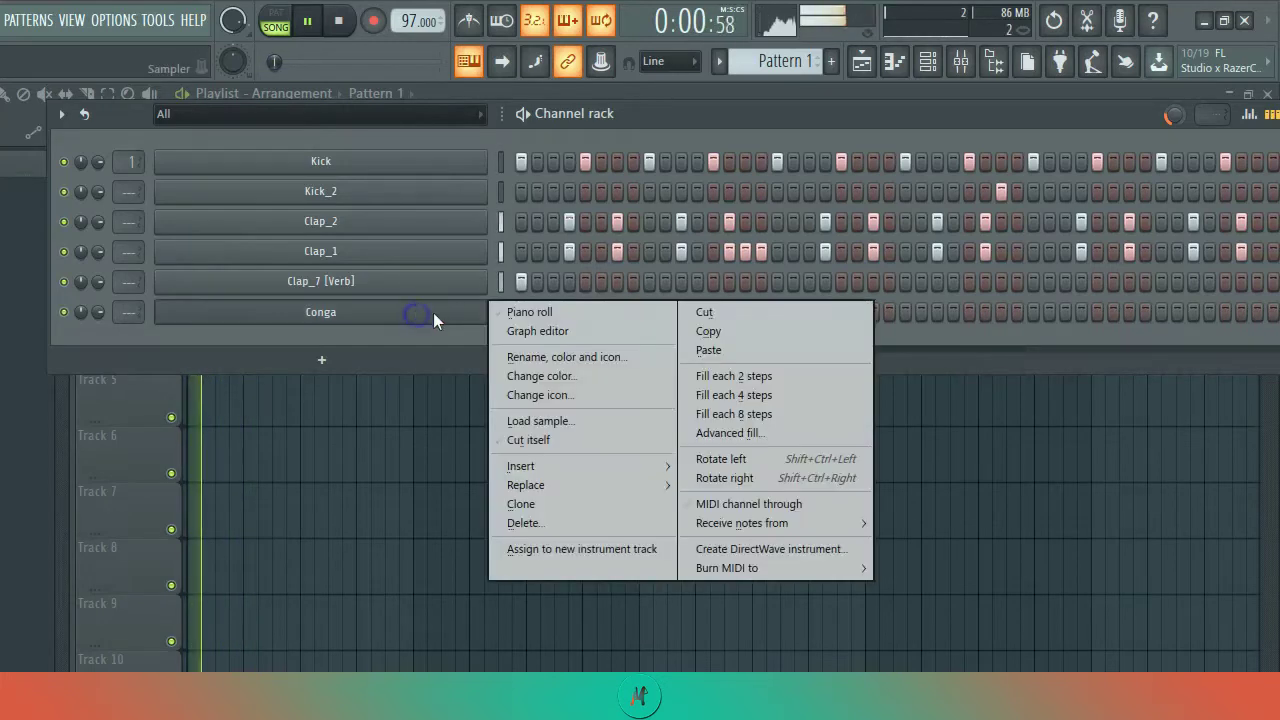
pyautogui.click(525, 313)
pyautogui.press('space')
pyautogui.moveTo(183, 134); pyautogui.dragTo(3, 245)
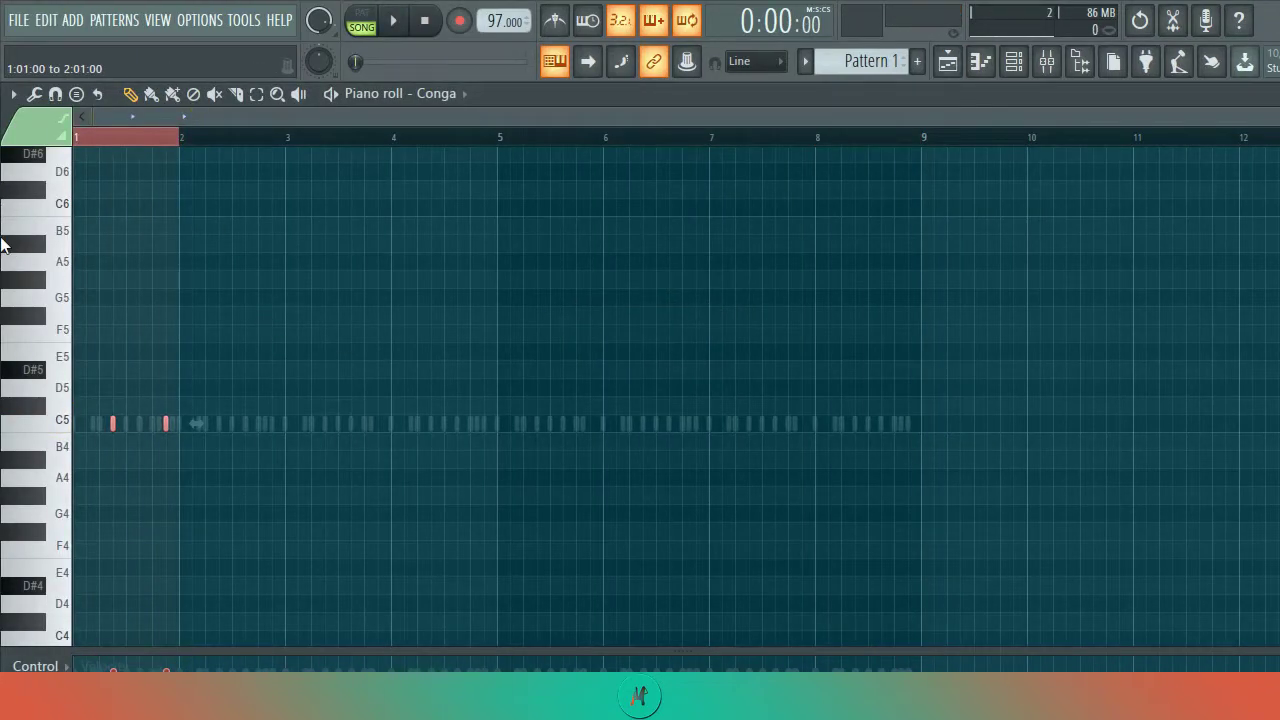
pyautogui.hotkey('ctrl', 'b')
pyautogui.hotkey('ctrl', 'b')
pyautogui.hotkey('ctrl', 'b')
pyautogui.hotkey('ctrl', 'b')
pyautogui.hotkey('ctrl', 'b')
pyautogui.hotkey('ctrl', 'b')
pyautogui.hotkey('ctrl', 'b')
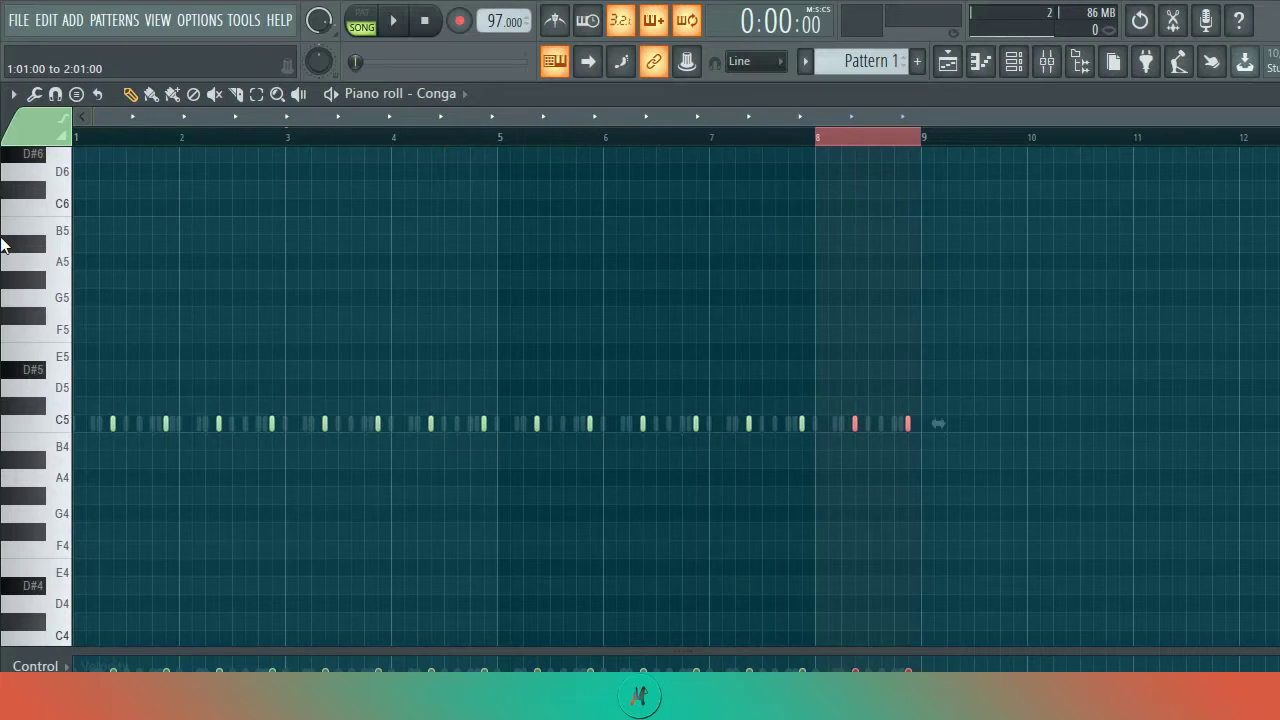
# Play the song with the extended Conga part, checking the channel rack and the Pattern 1 clip in the playlist
pyautogui.press('space')
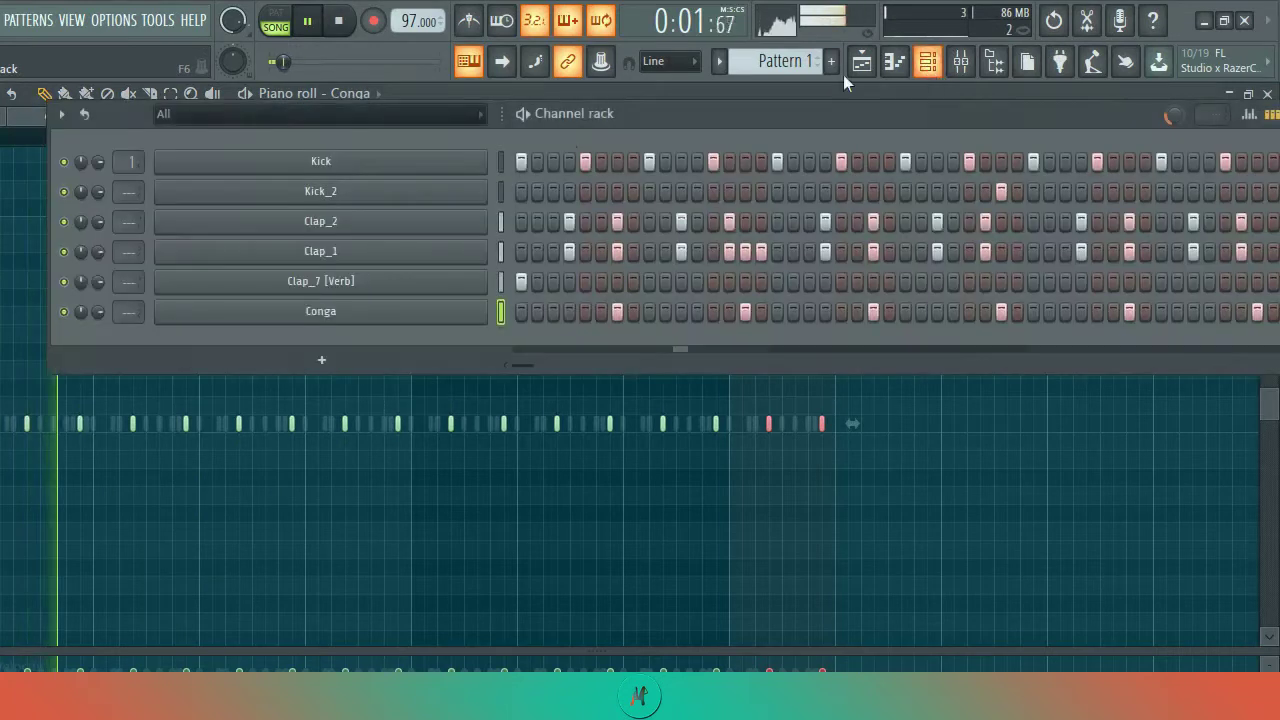
pyautogui.click(927, 61)
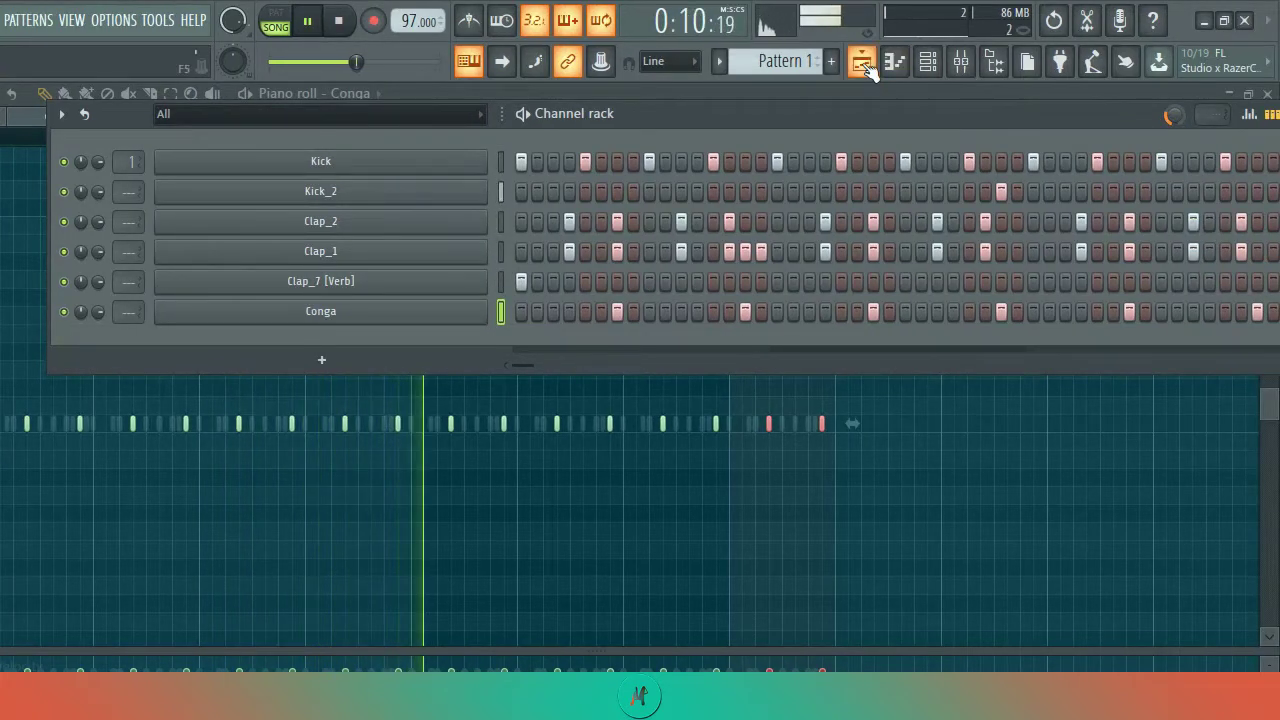
pyautogui.click(862, 63)
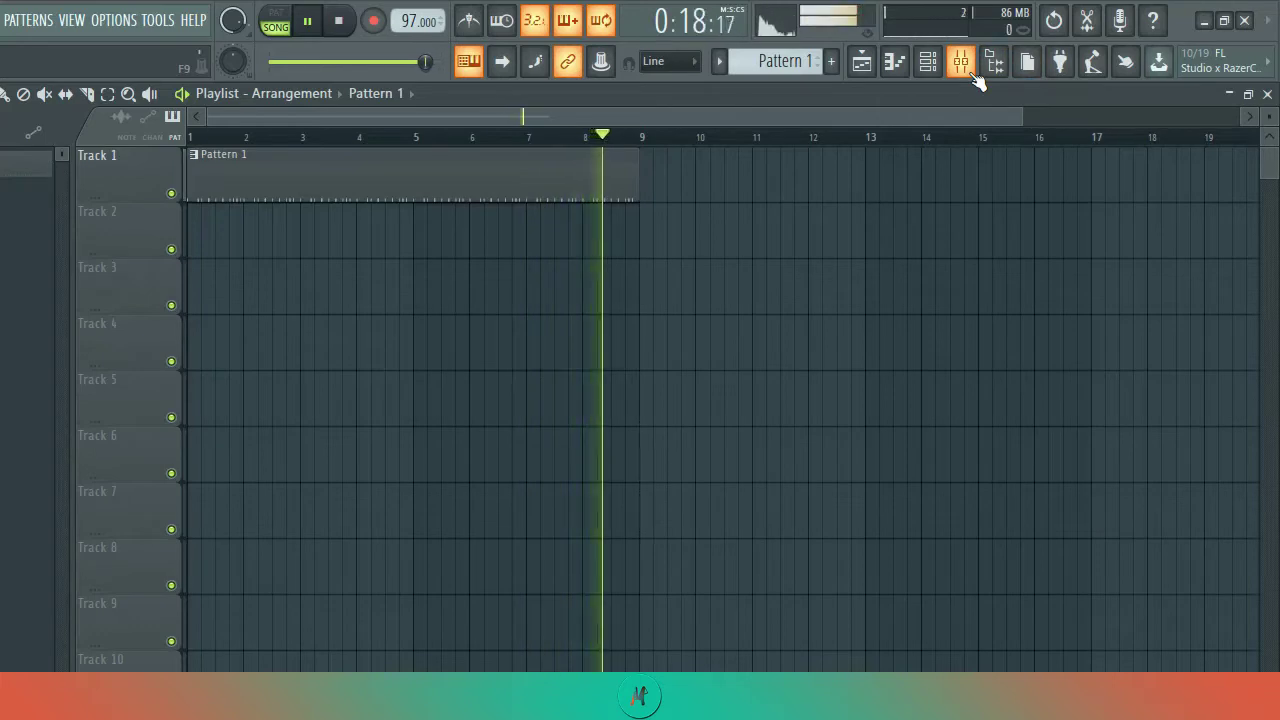
pyautogui.press('space')
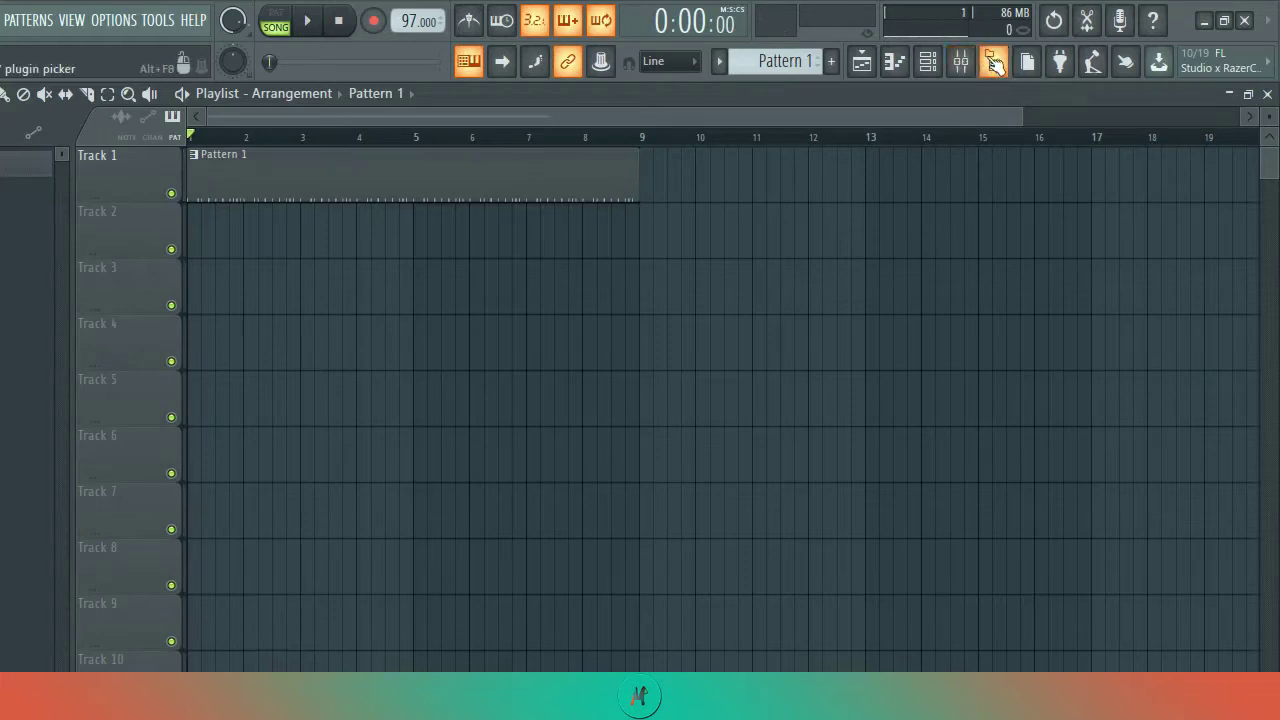
# Place the "[2] Afro Beat drums loops_Shaker loops" sample from folder 2 of the Afro beat Drum loop folder on playlist Track 2
pyautogui.click(995, 63)
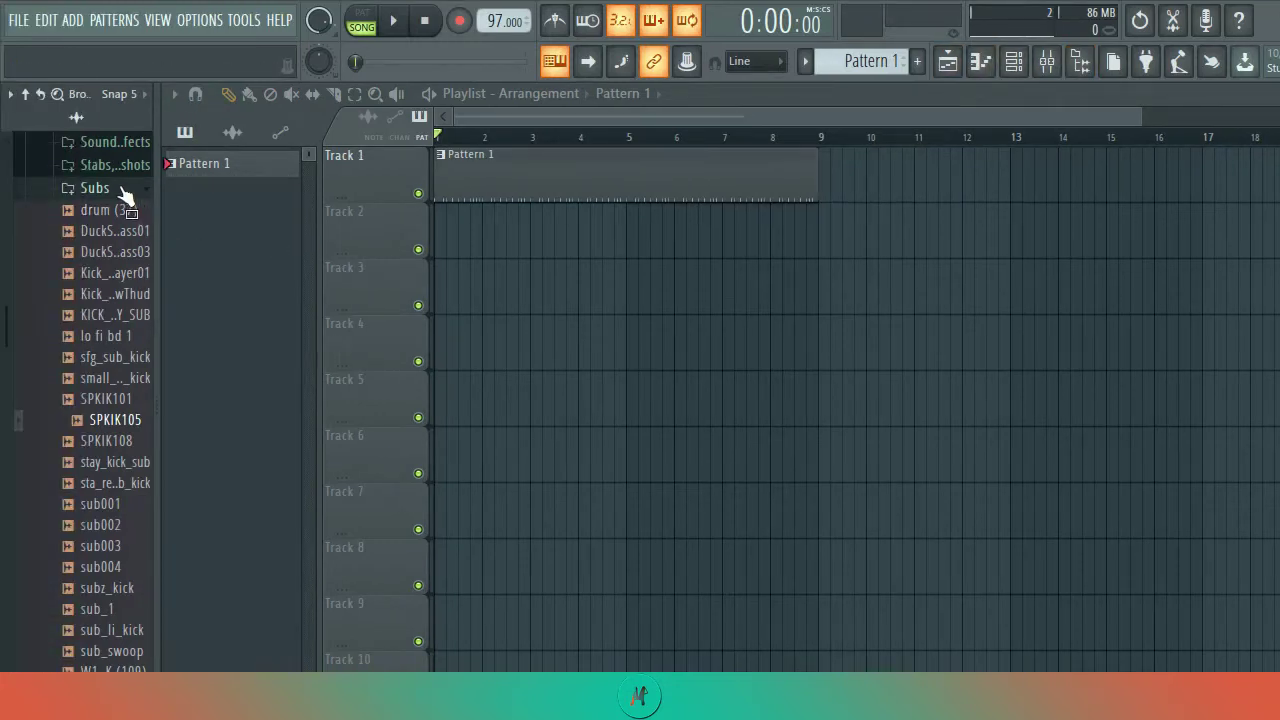
pyautogui.click(32, 187)
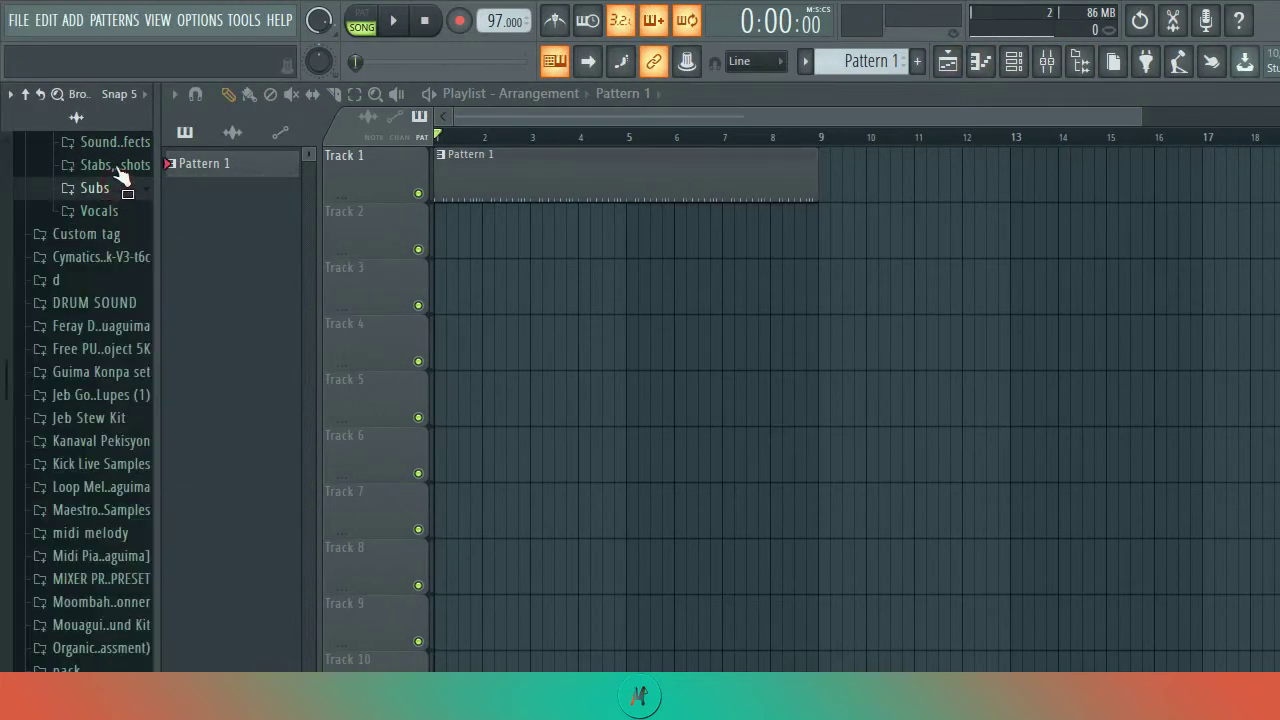
pyautogui.click(34, 93)
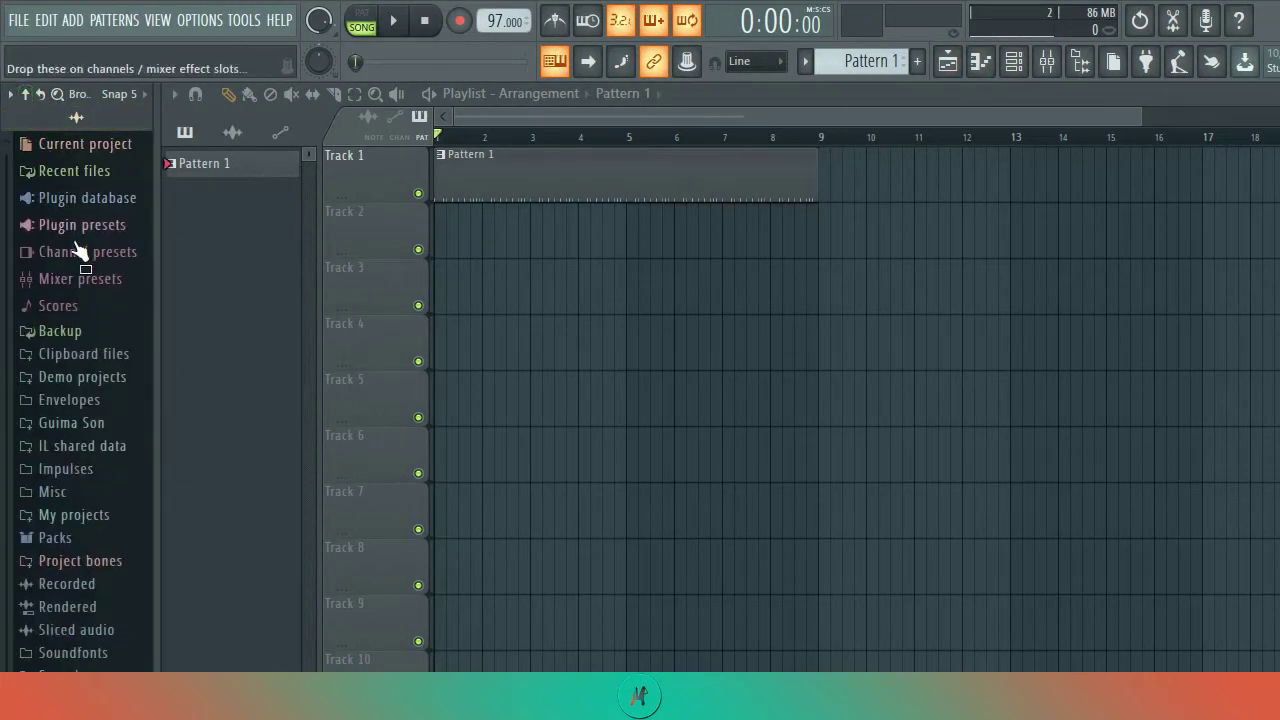
pyautogui.click(97, 424)
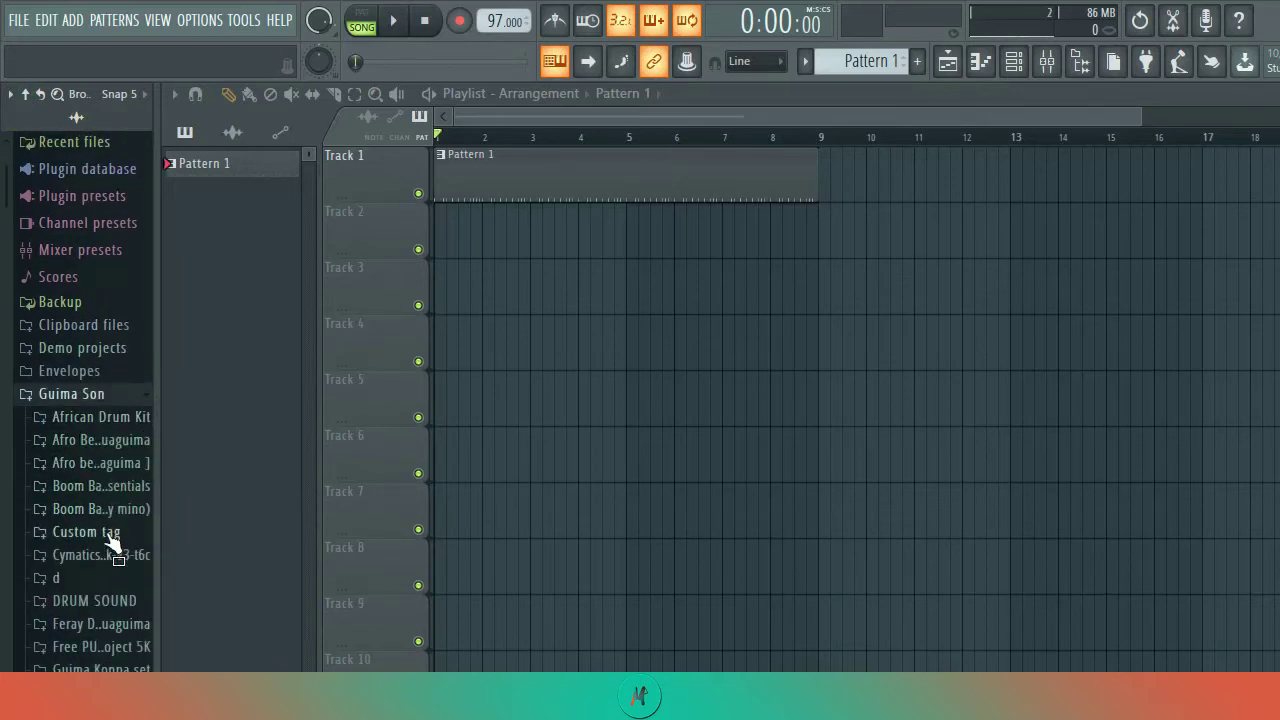
pyautogui.click(87, 468)
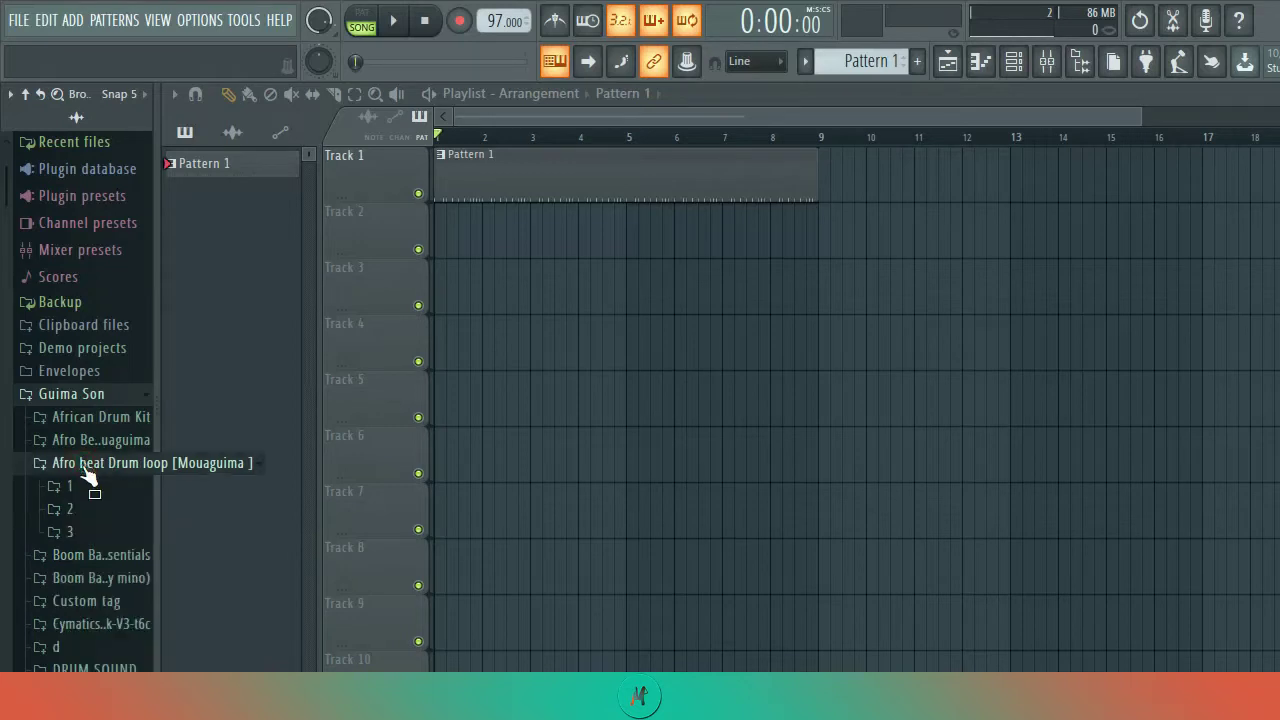
pyautogui.click(79, 518)
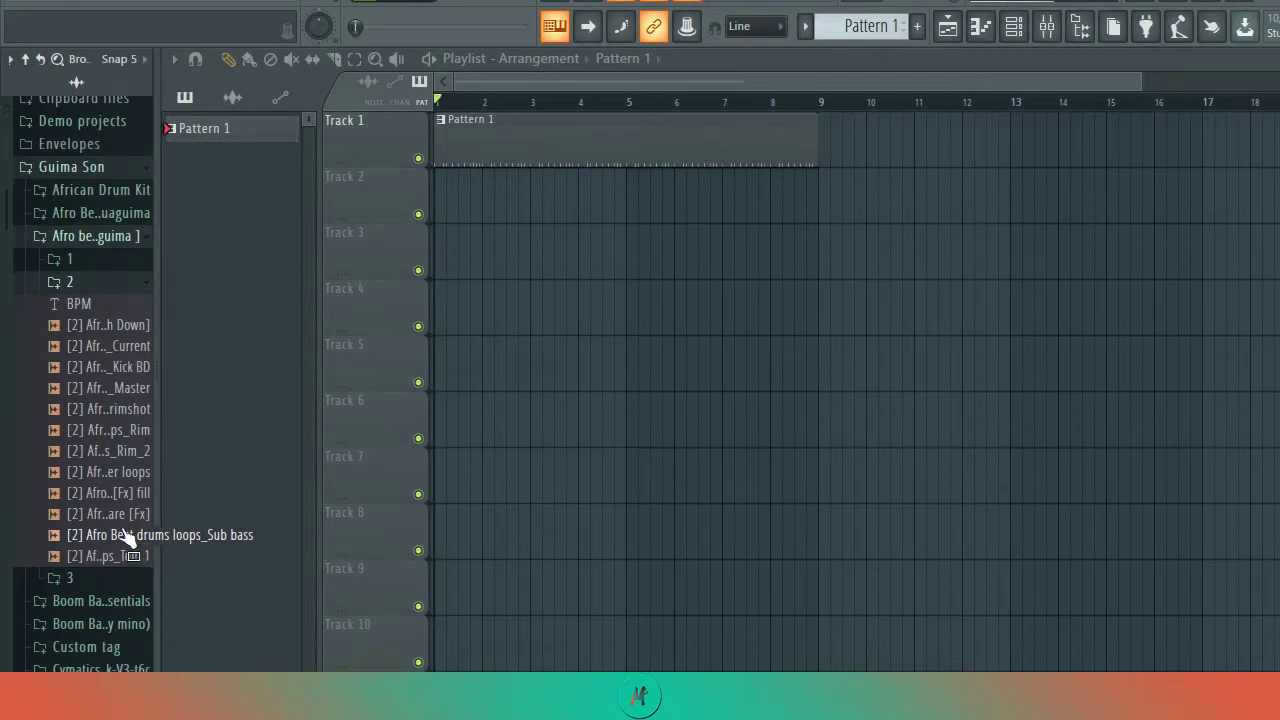
pyautogui.moveTo(112, 480); pyautogui.dragTo(444, 224)
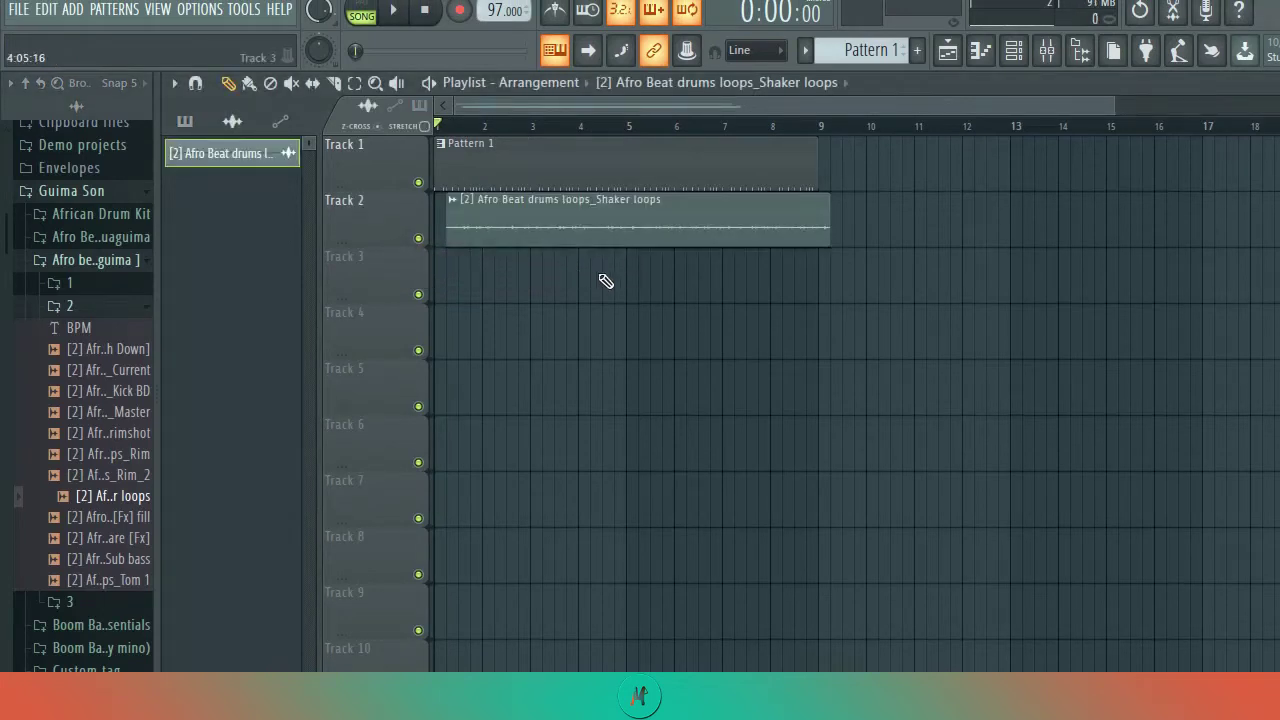
# Align the shaker clip with the start of bar 1 and check its sample and level settings during playback
pyautogui.doubleClick(575, 226)
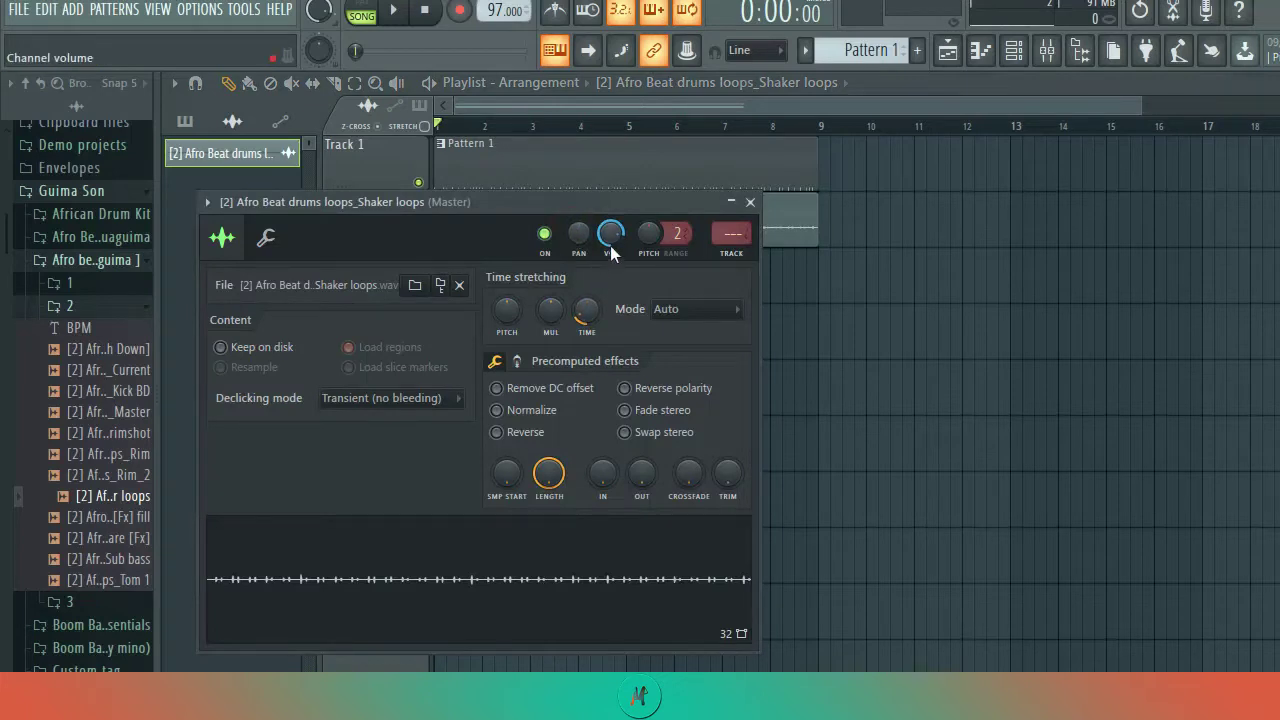
pyautogui.press('space')
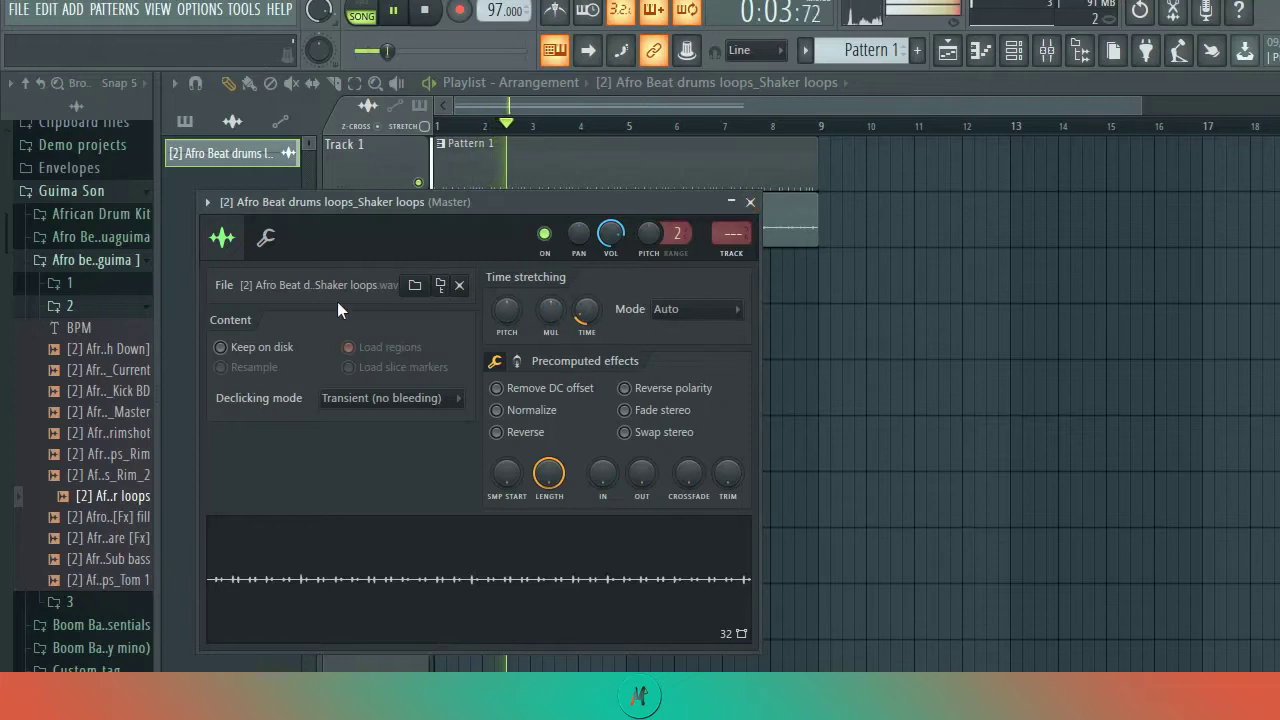
pyautogui.click(266, 239)
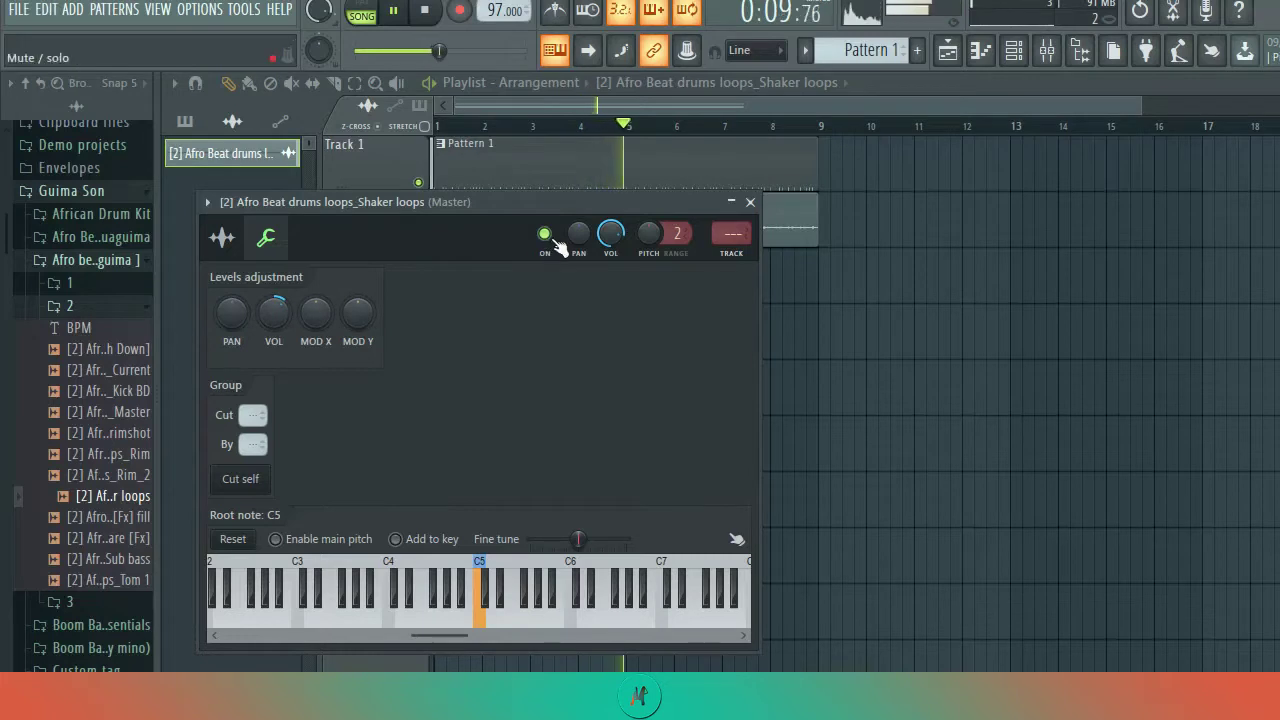
pyautogui.click(750, 204)
pyautogui.press('space')
# Play the arrangement with the shaker loop and check its audio channel in the channel rack
pyautogui.press('space')
pyautogui.click(1016, 63)
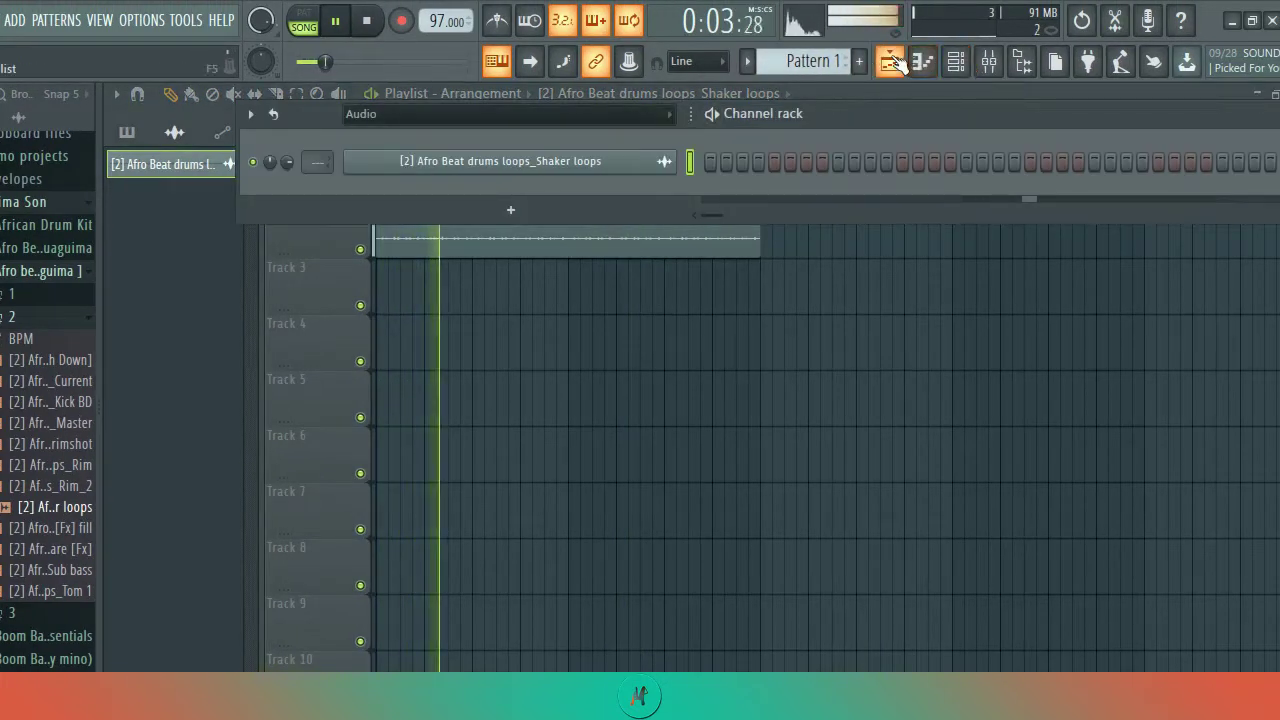
pyautogui.press('space')
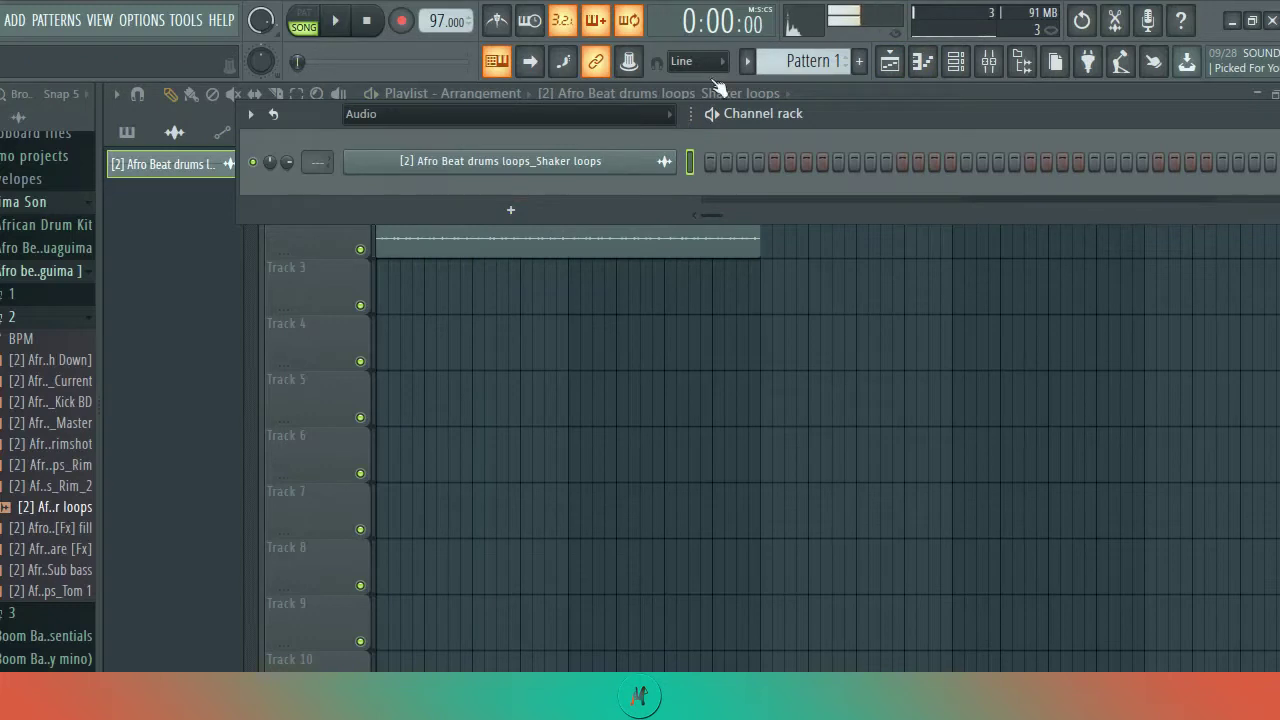
pyautogui.press('space')
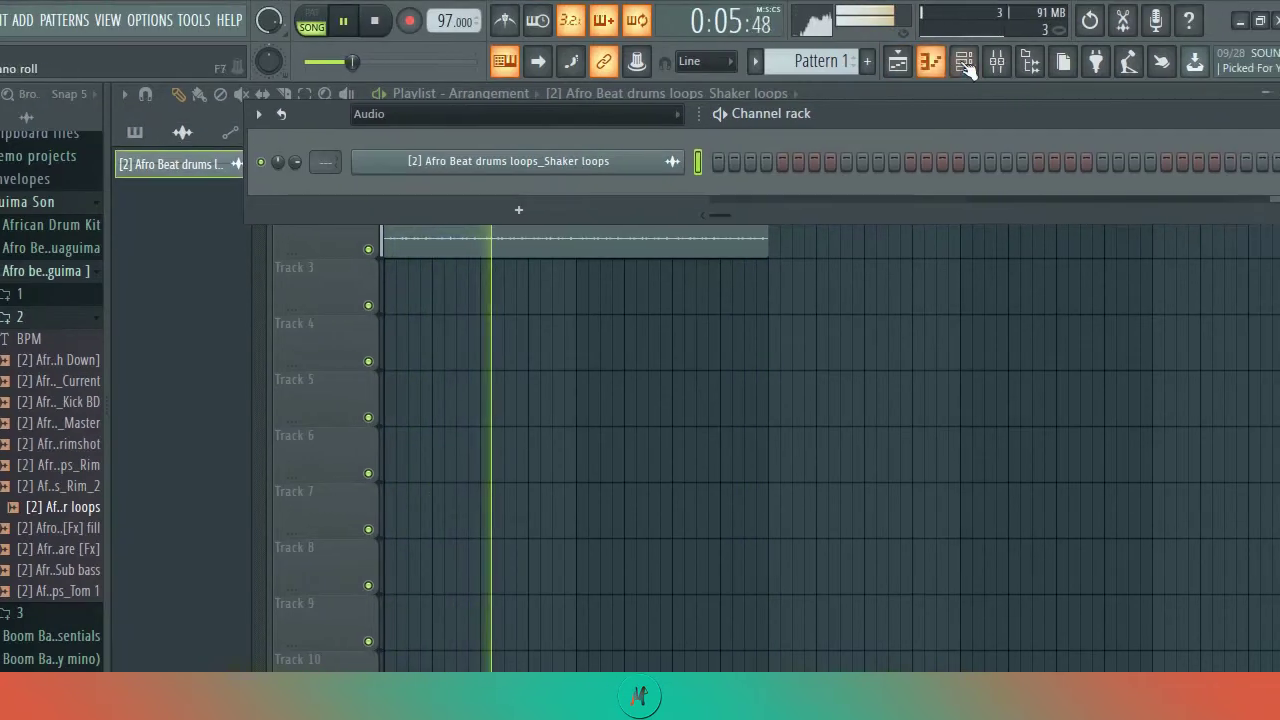
pyautogui.click(960, 62)
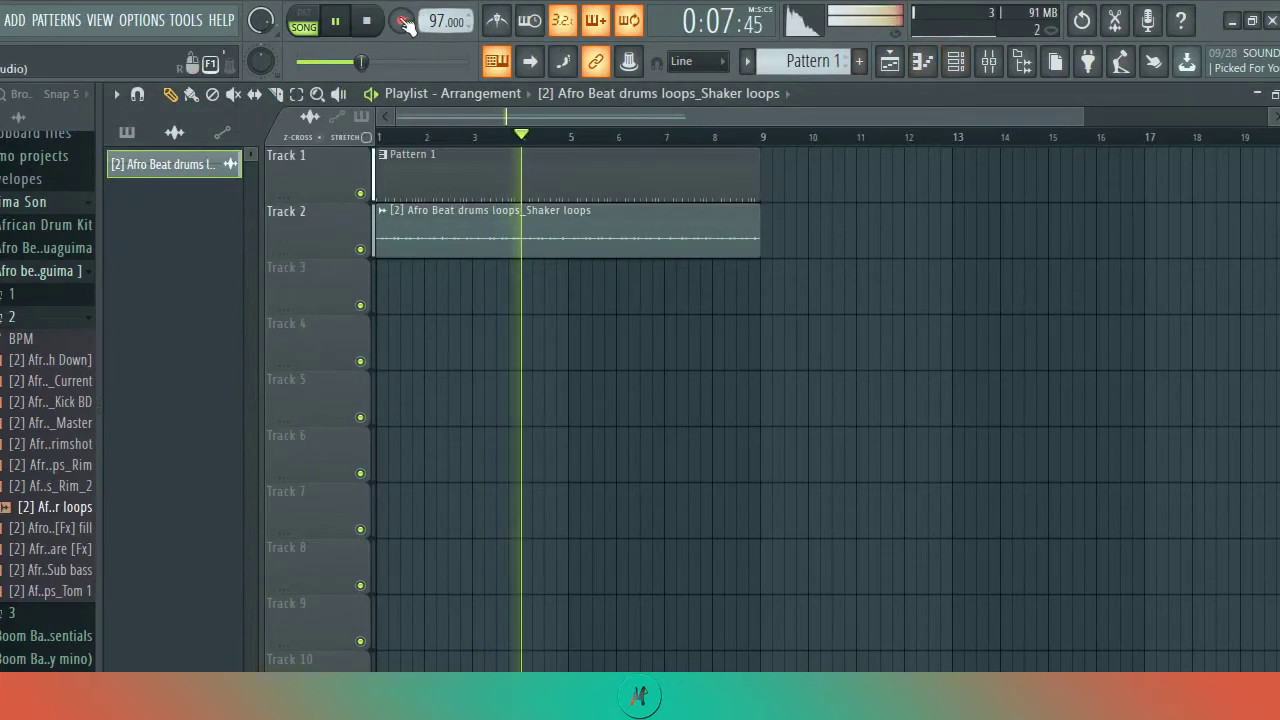
pyautogui.click(372, 19)
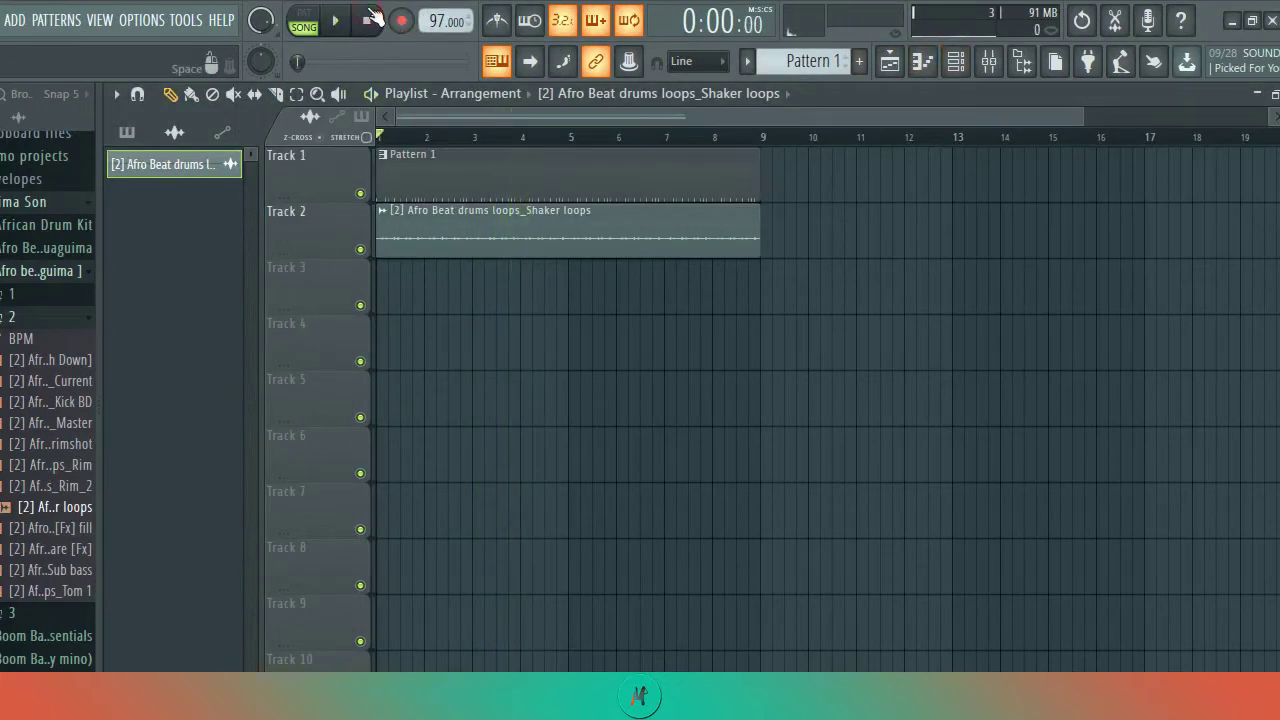
# Add an Xpand!2 instrument channel to the channel rack and move its plugin window clear of the lower screen edge
pyautogui.click(958, 64)
pyautogui.click(500, 215)
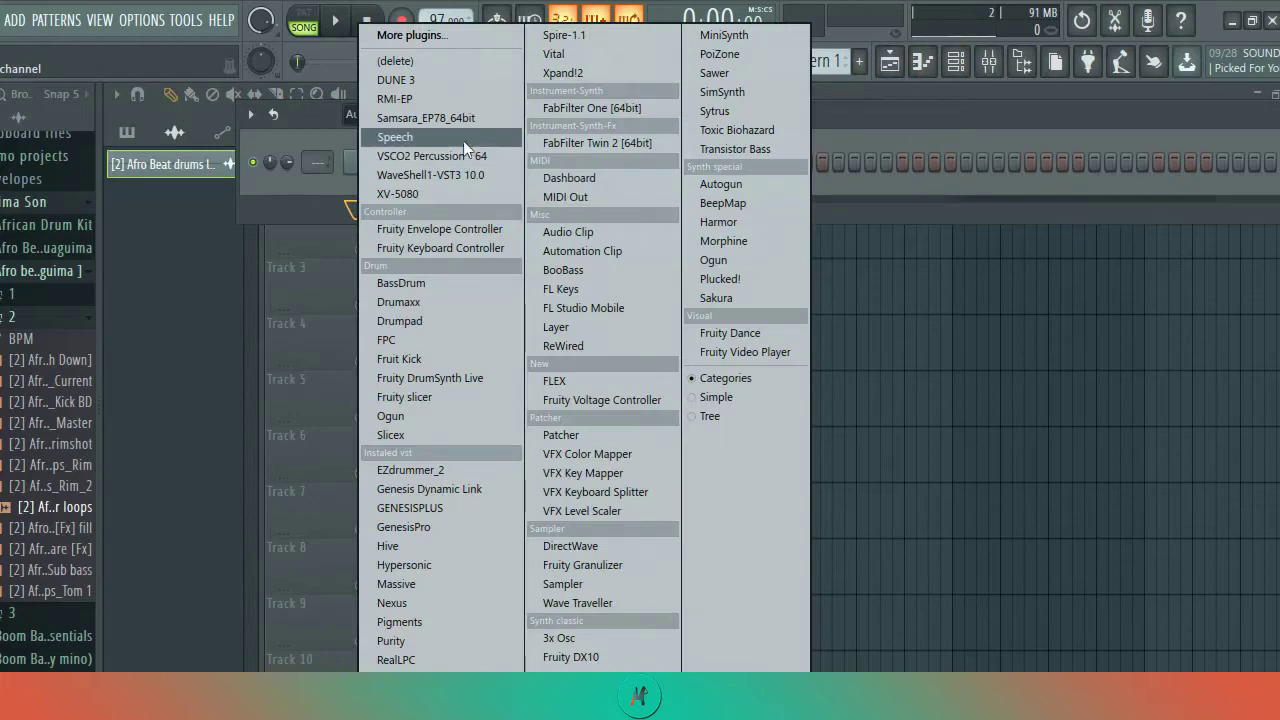
pyautogui.click(582, 72)
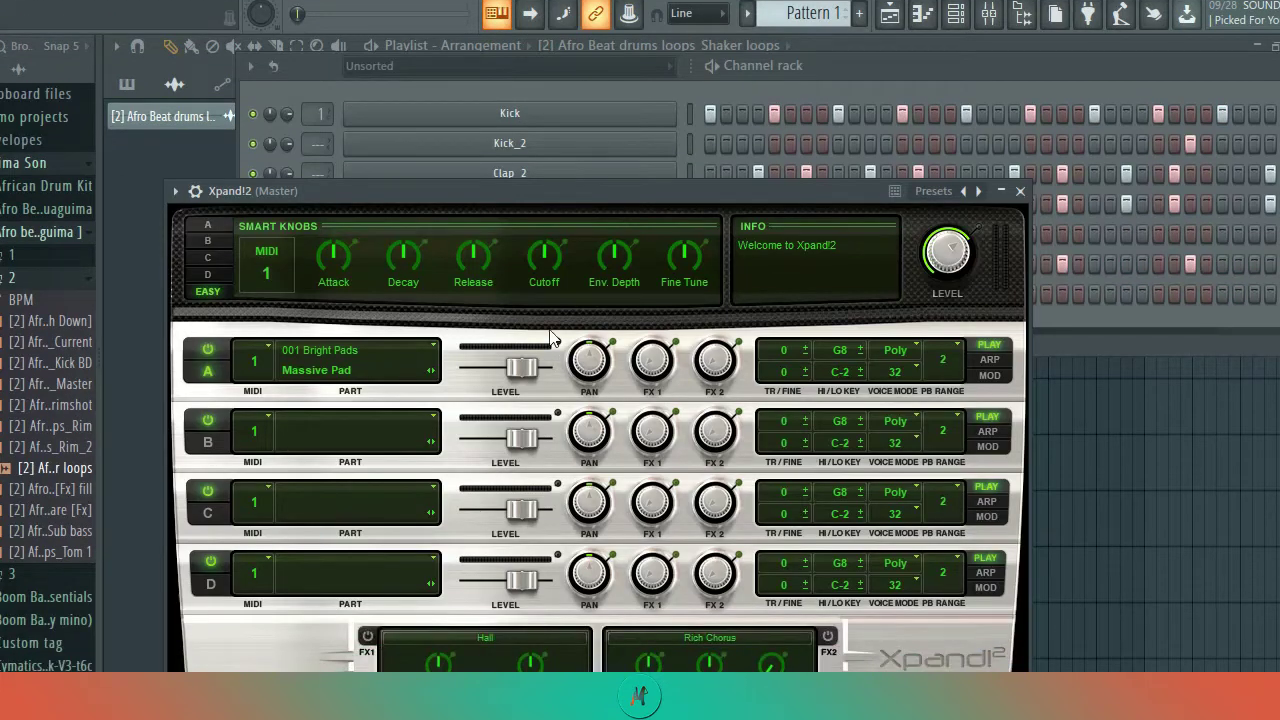
pyautogui.moveTo(517, 199); pyautogui.dragTo(587, 55)
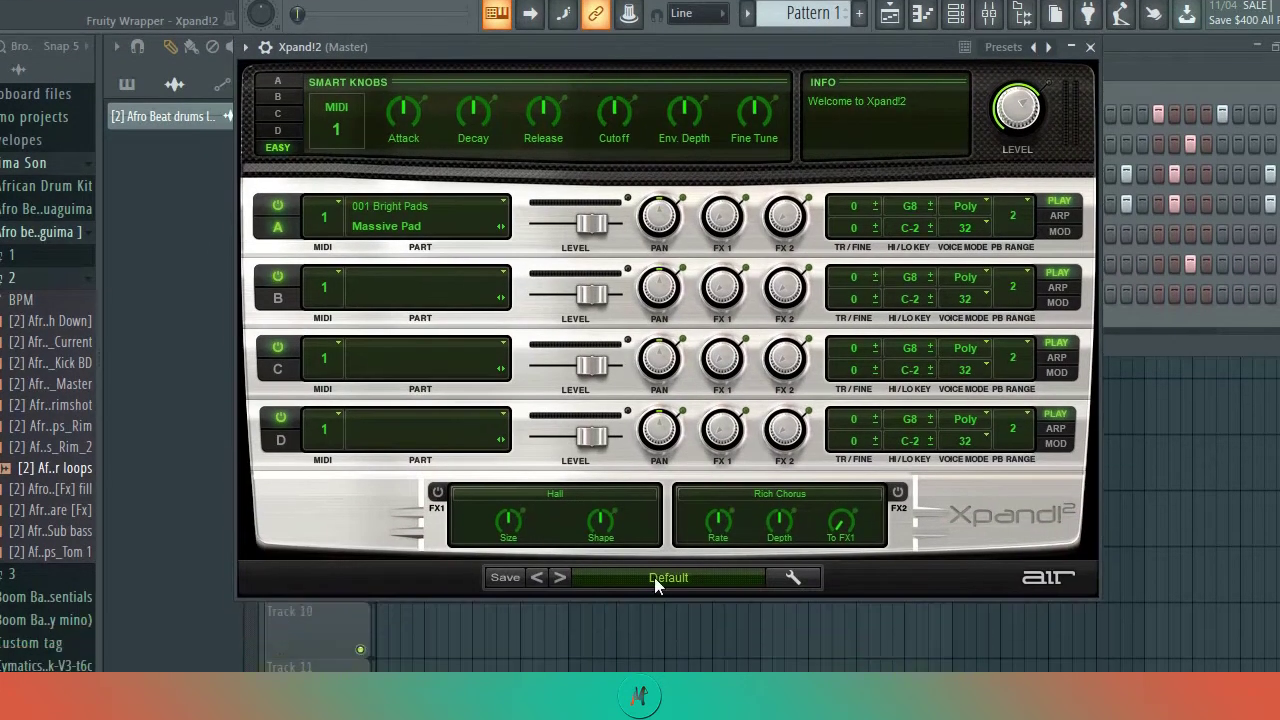
# Load the 08 Hollow Choir preset from the 17 Vocals category in Xpand!2 and close the plugin window
pyautogui.click(656, 583)
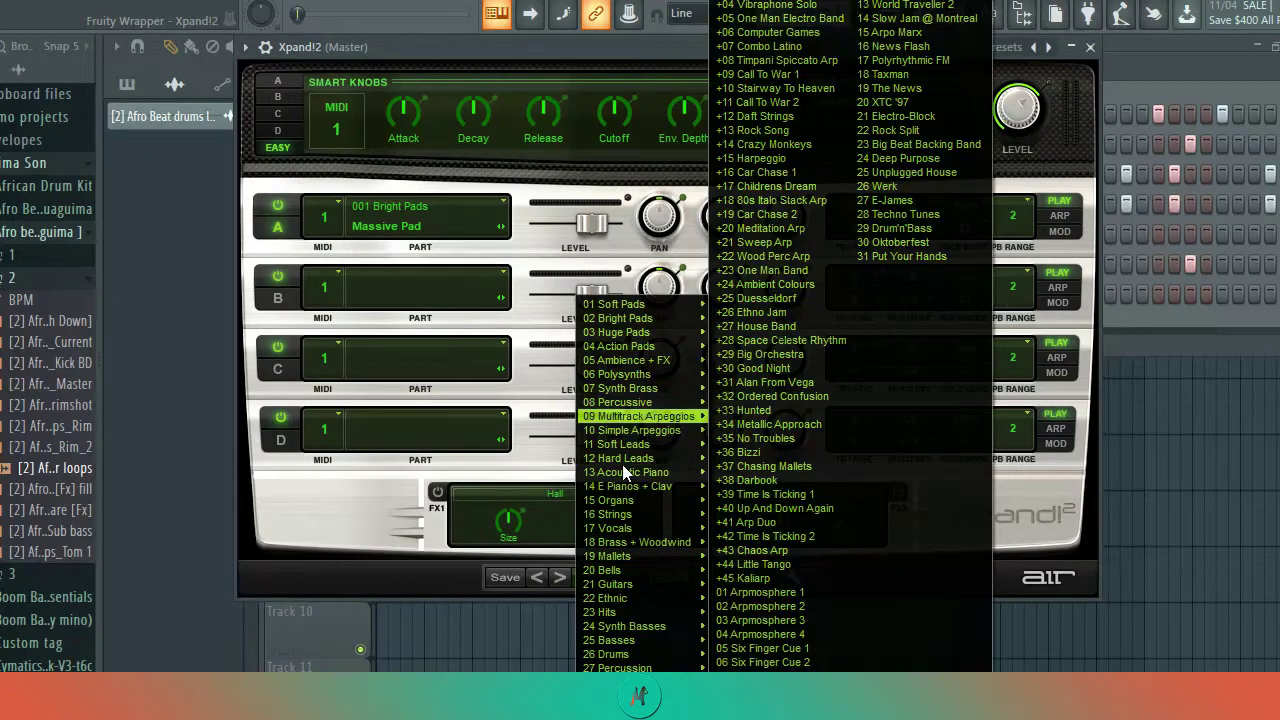
pyautogui.moveTo(620, 537)
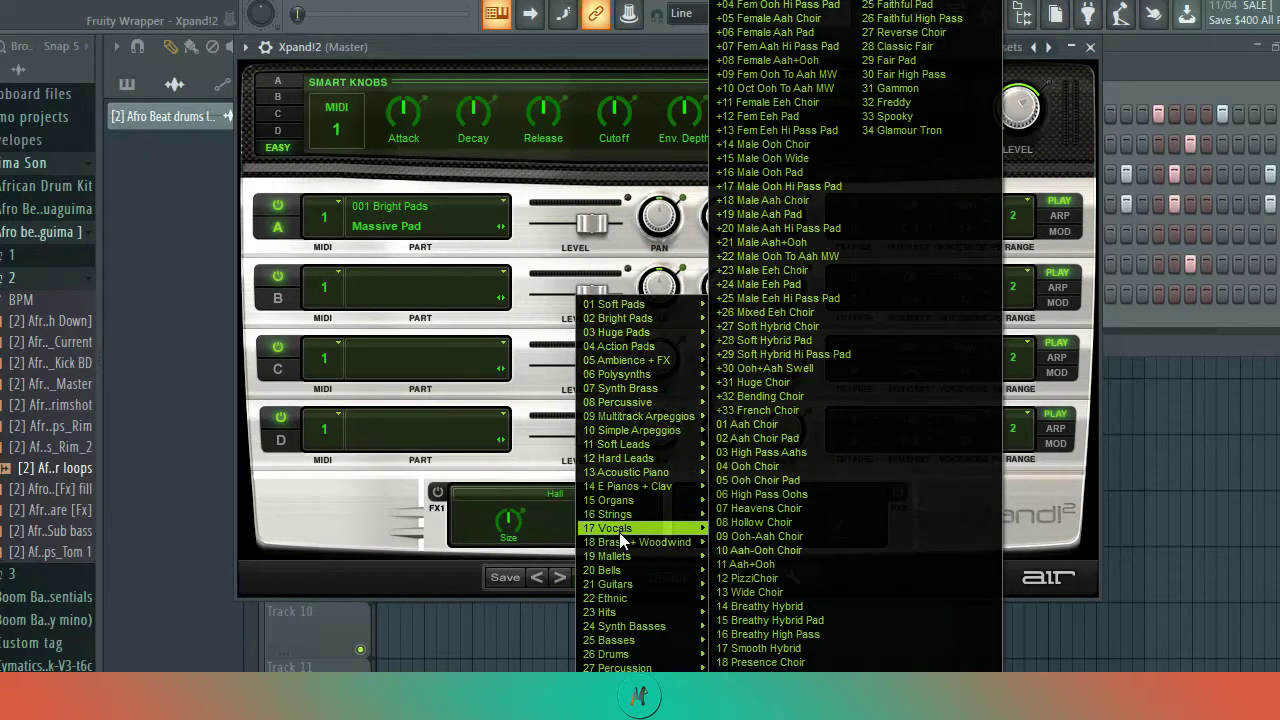
pyautogui.click(739, 522)
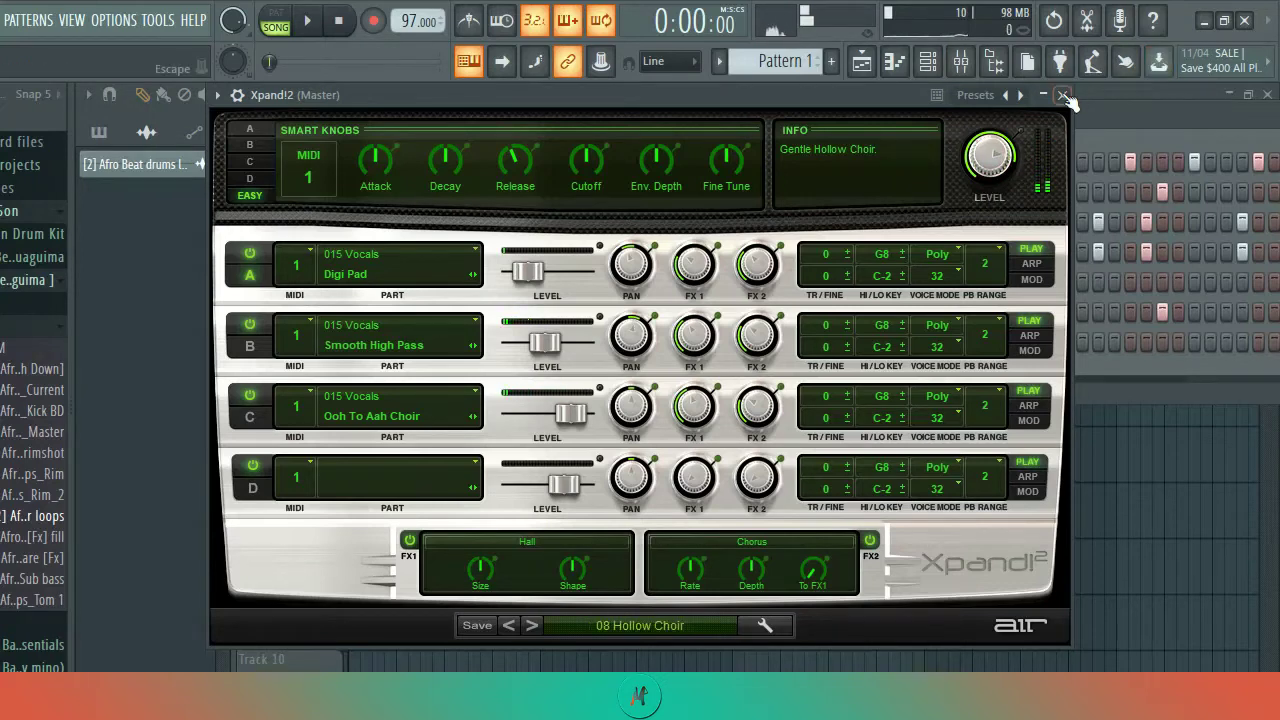
pyautogui.click(1064, 96)
# Enter the choir chord progression over eight bars in the Xpand!2 channel's piano roll, starting with a G4-C5-E5 chord at bar 1
pyautogui.rightClick(493, 344)
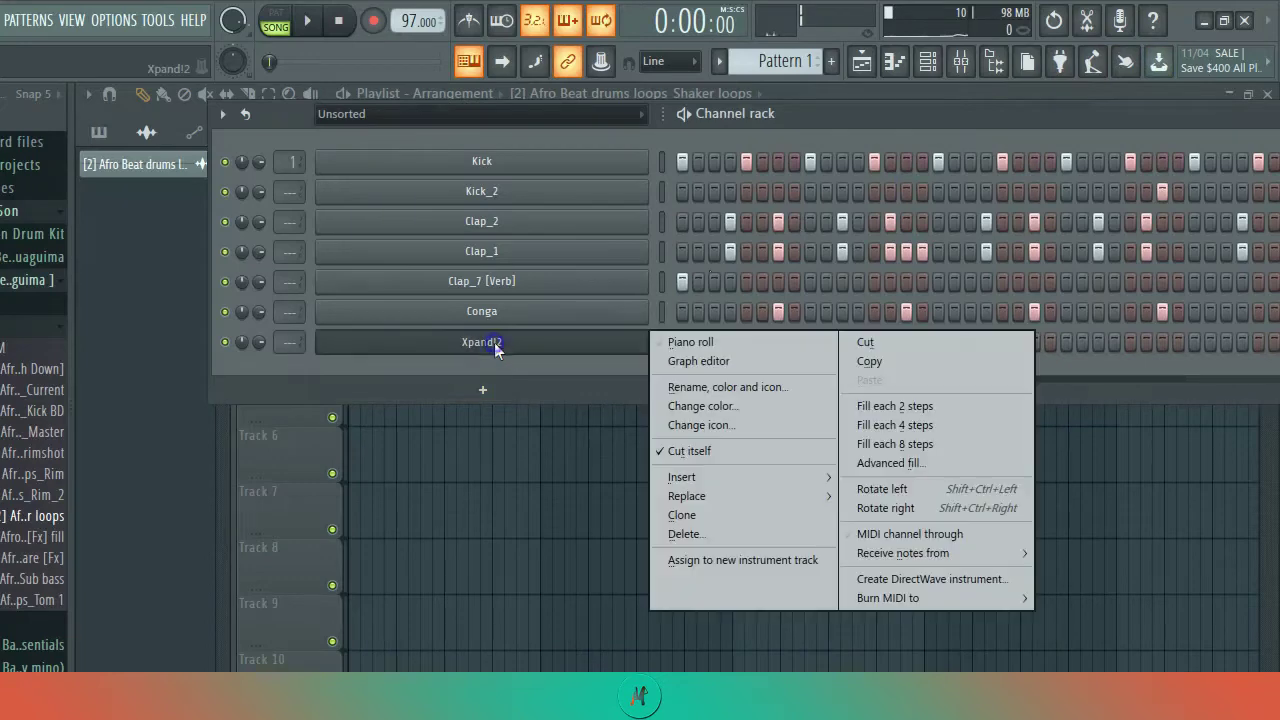
pyautogui.click(700, 343)
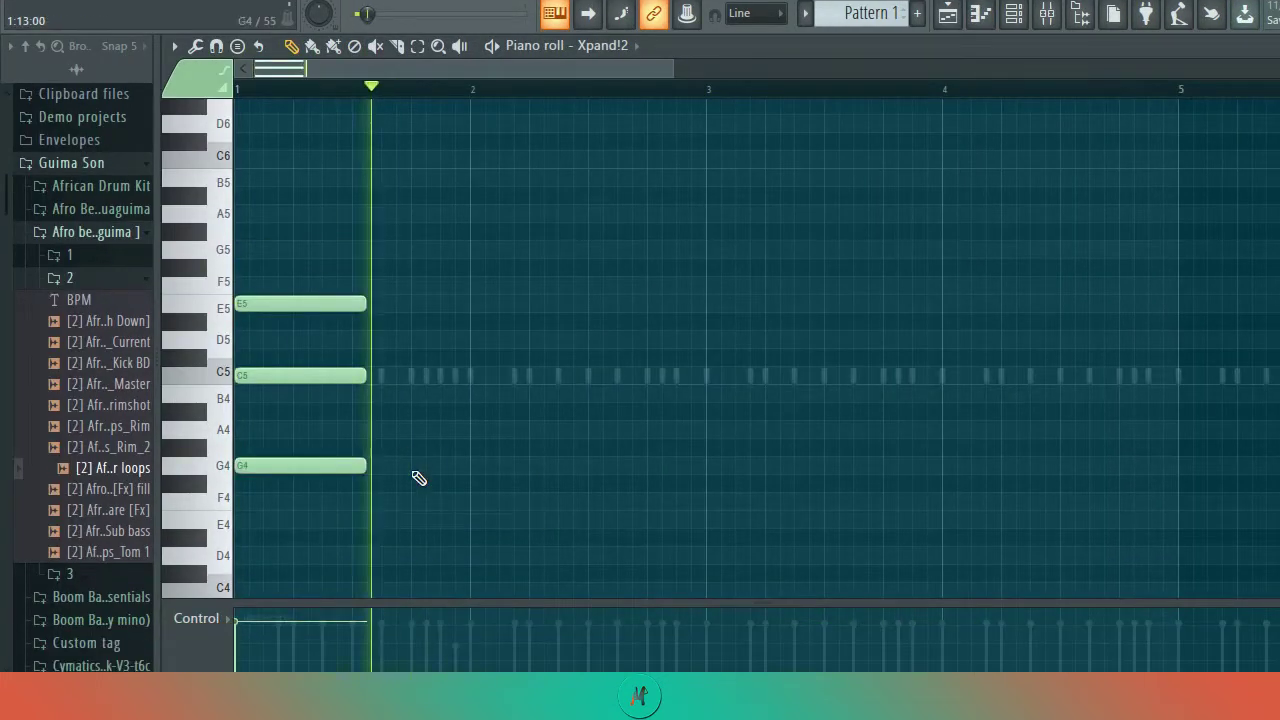
pyautogui.click(417, 477)
pyautogui.click(589, 311)
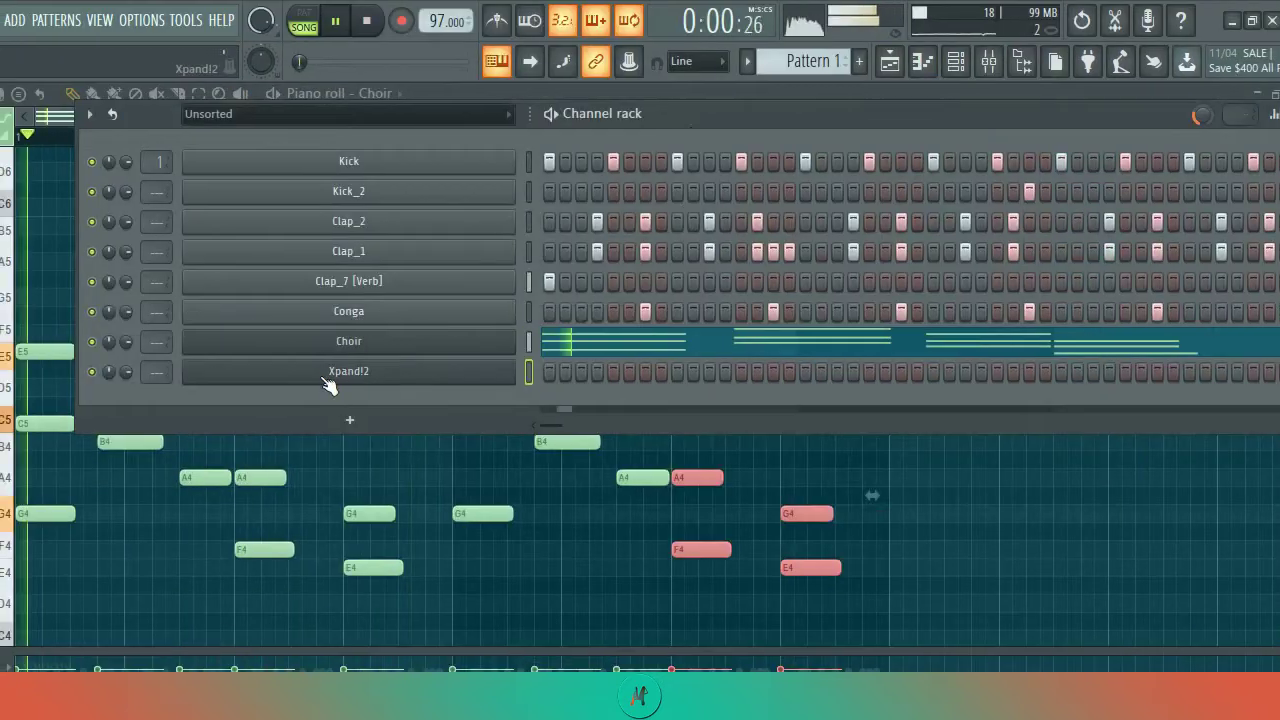
# Rename the second Xpand!2 channel as Piano and stop playback
pyautogui.press('F2')
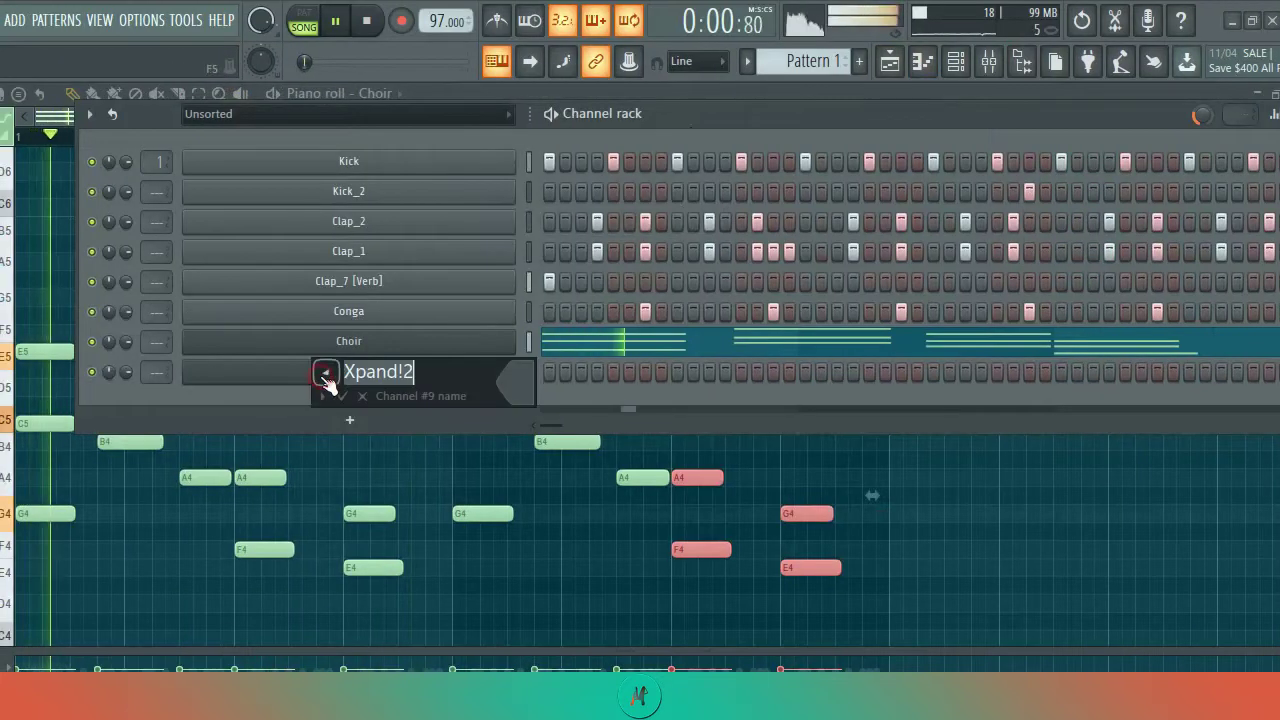
pyautogui.write('Pian')
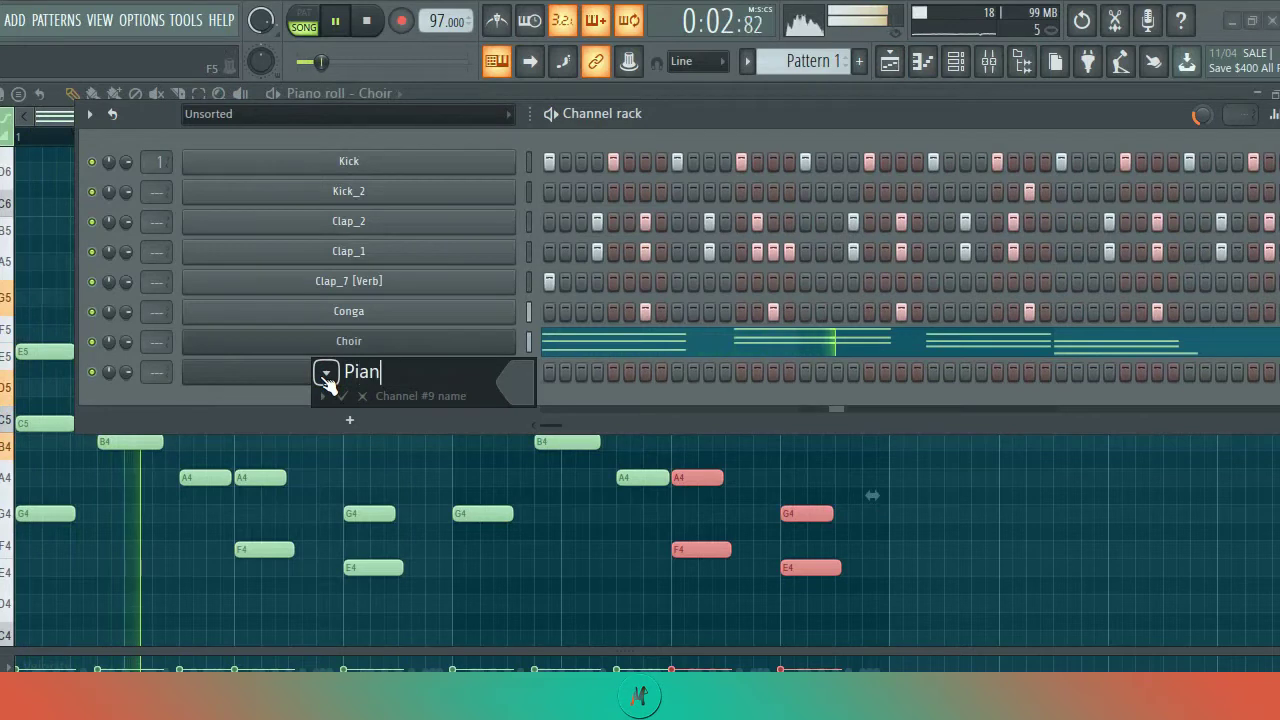
pyautogui.write('o')
pyautogui.press('Return')
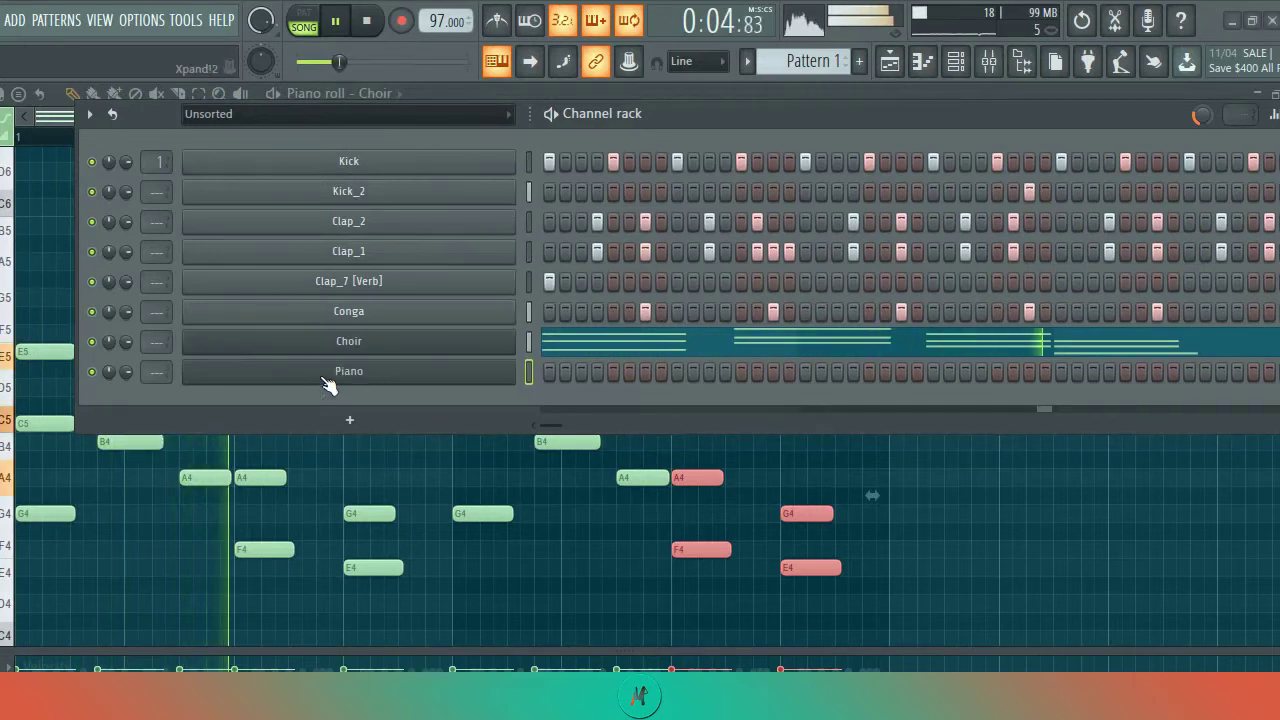
pyautogui.press('space')
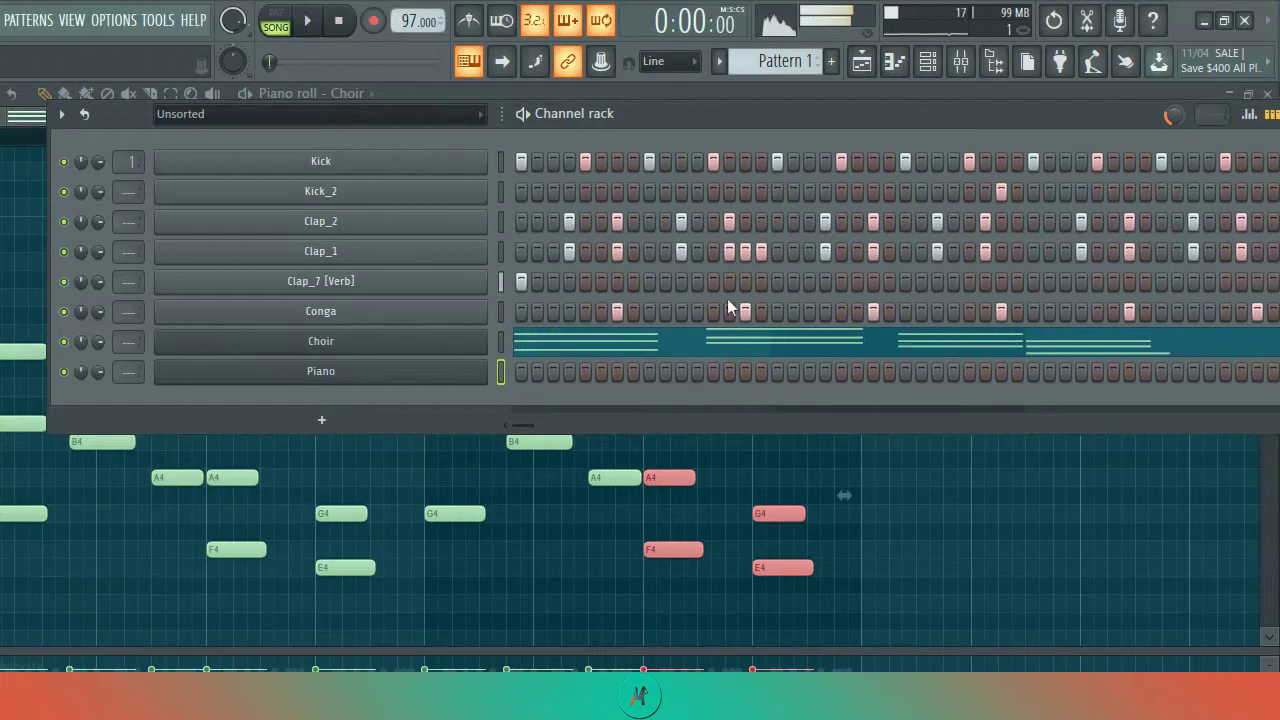
# In the Piano channel's piano roll, place a G4-C5-E5 chord at bar 1 and a B4-D5-G5 chord just before bar 2
pyautogui.rightClick(375, 381)
pyautogui.click(531, 372)
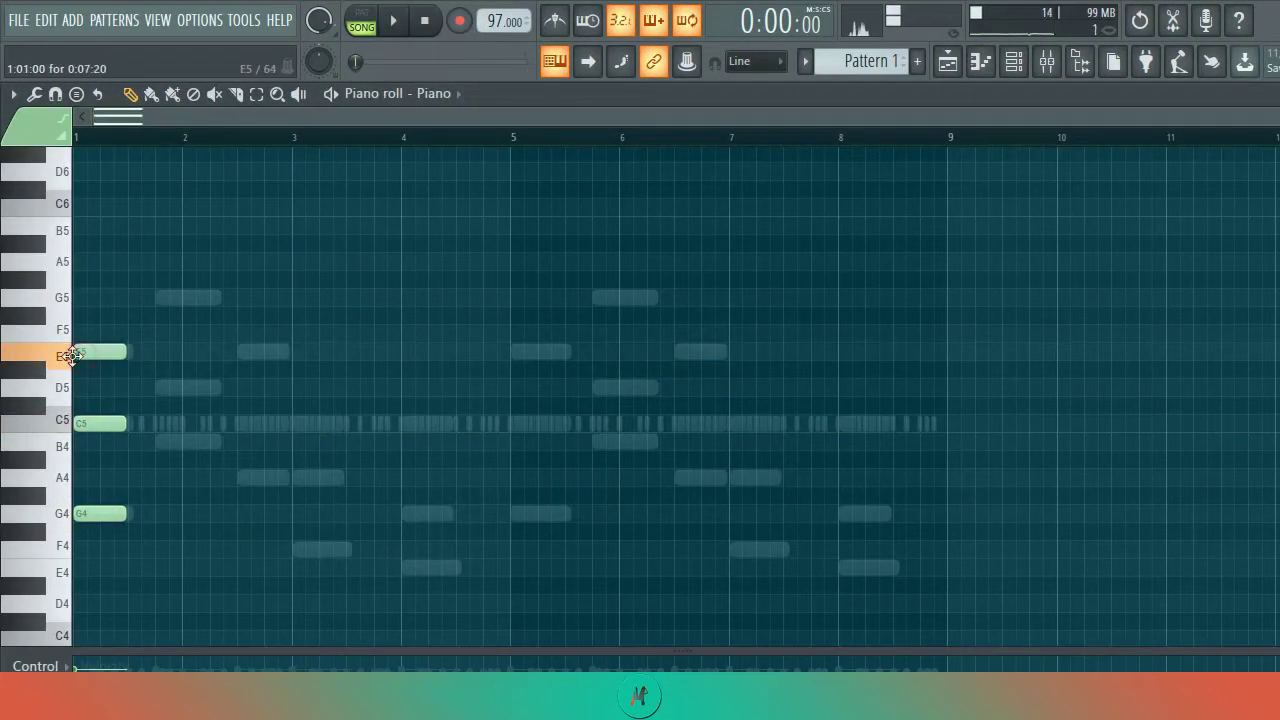
pyautogui.press('space')
pyautogui.click(159, 441)
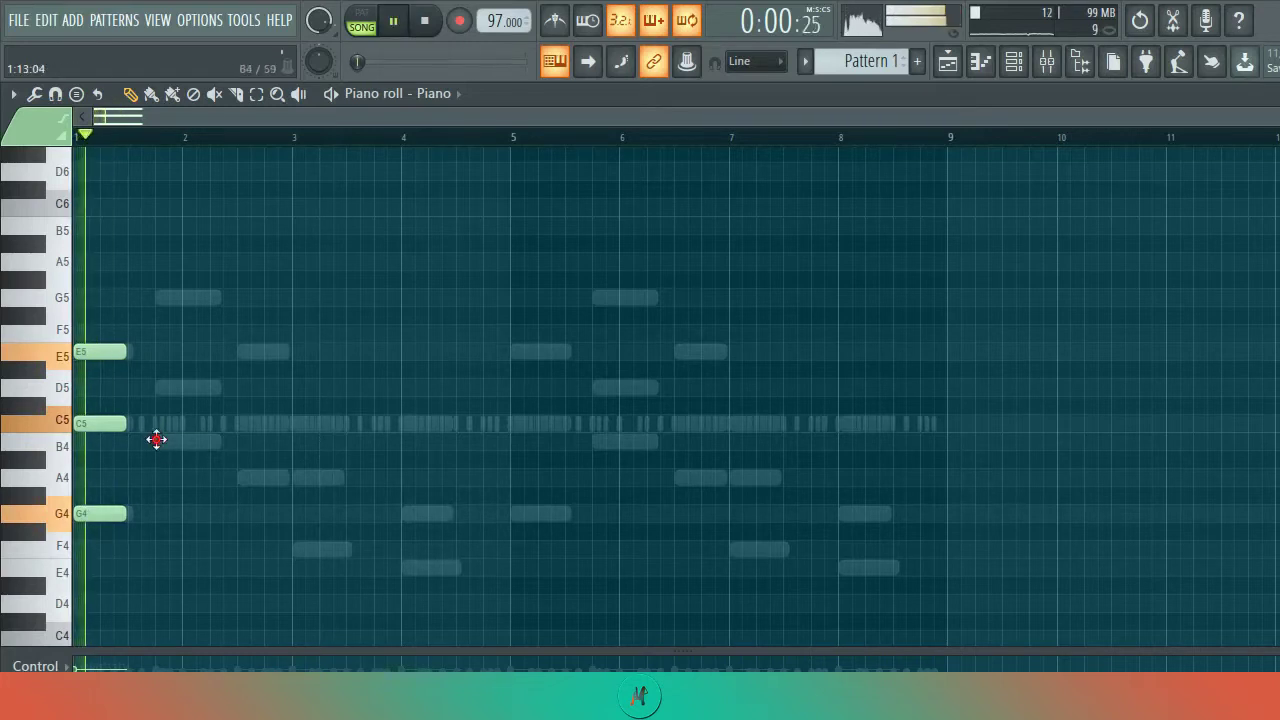
pyautogui.click(158, 387)
pyautogui.click(158, 297)
pyautogui.press('space')
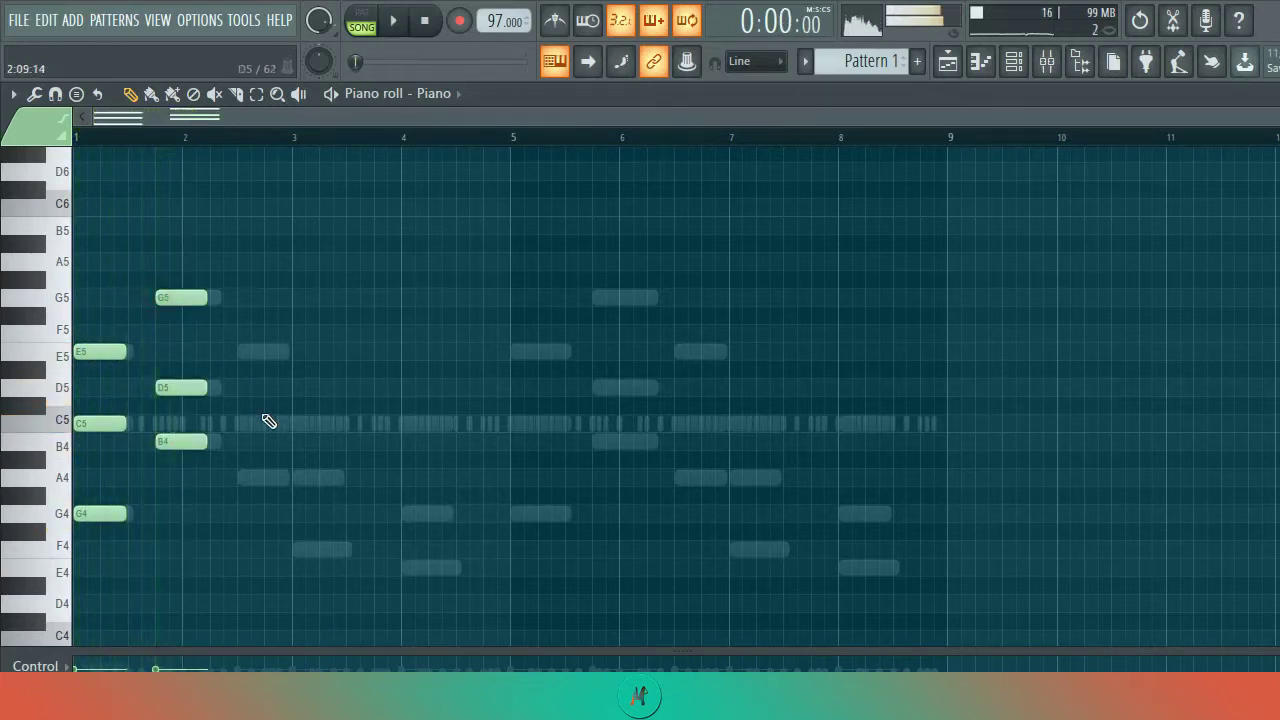
# Continue tracing the choir chords in the Piano part with A4, C5 and E5 in bar 2 and F4 at bar 3
pyautogui.press('space')
pyautogui.click(242, 476)
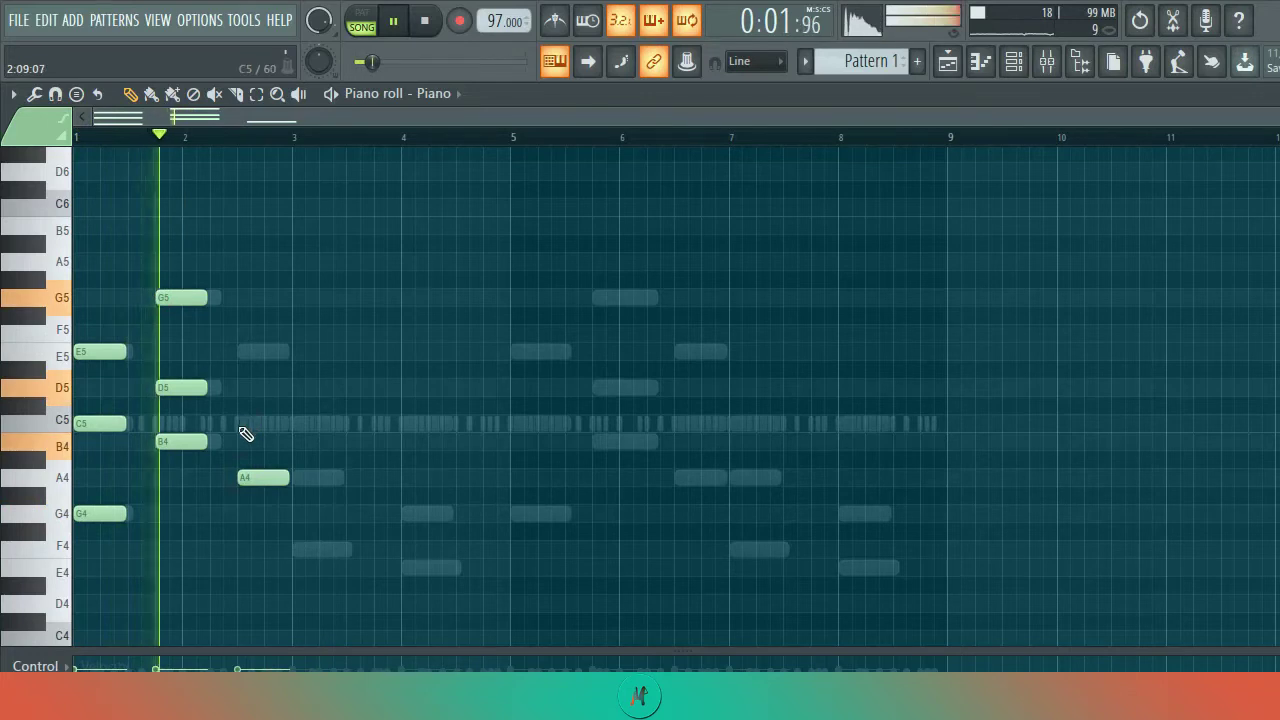
pyautogui.click(244, 423)
pyautogui.click(243, 351)
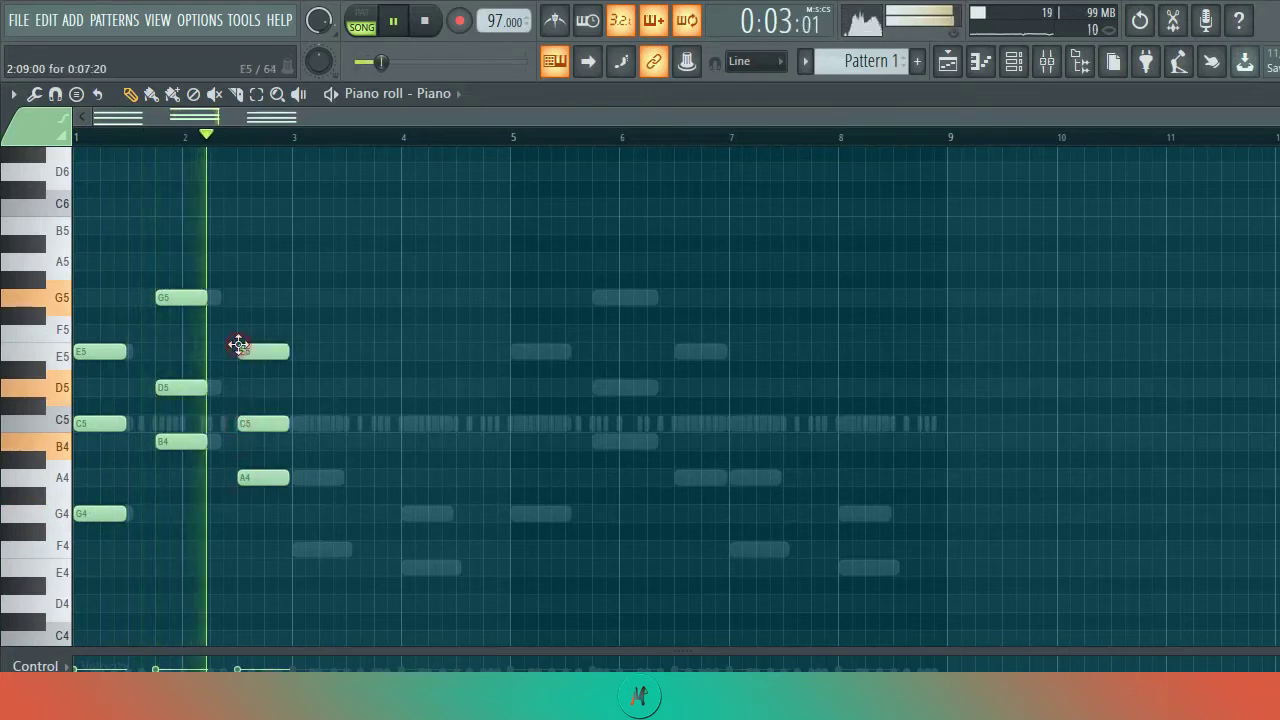
pyautogui.click(300, 545)
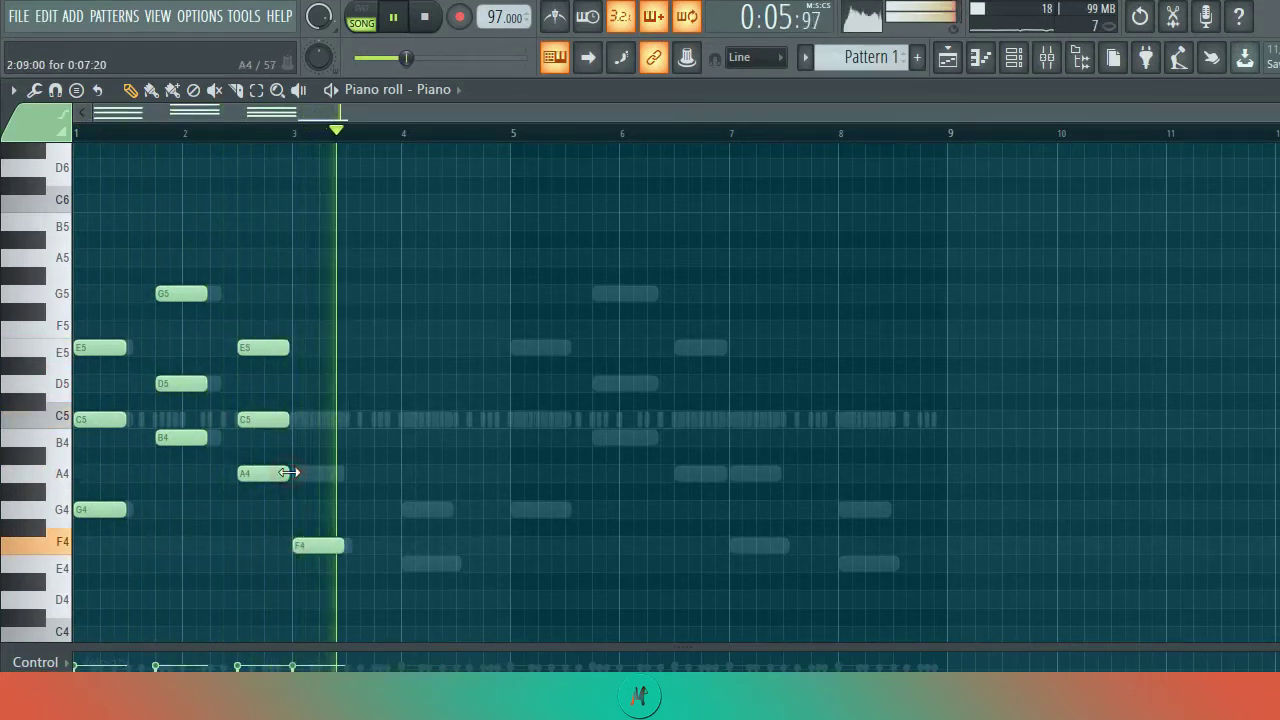
# Copy the full Choir note pattern into the Piano channel in the channel rack and play the song
pyautogui.press('F6')
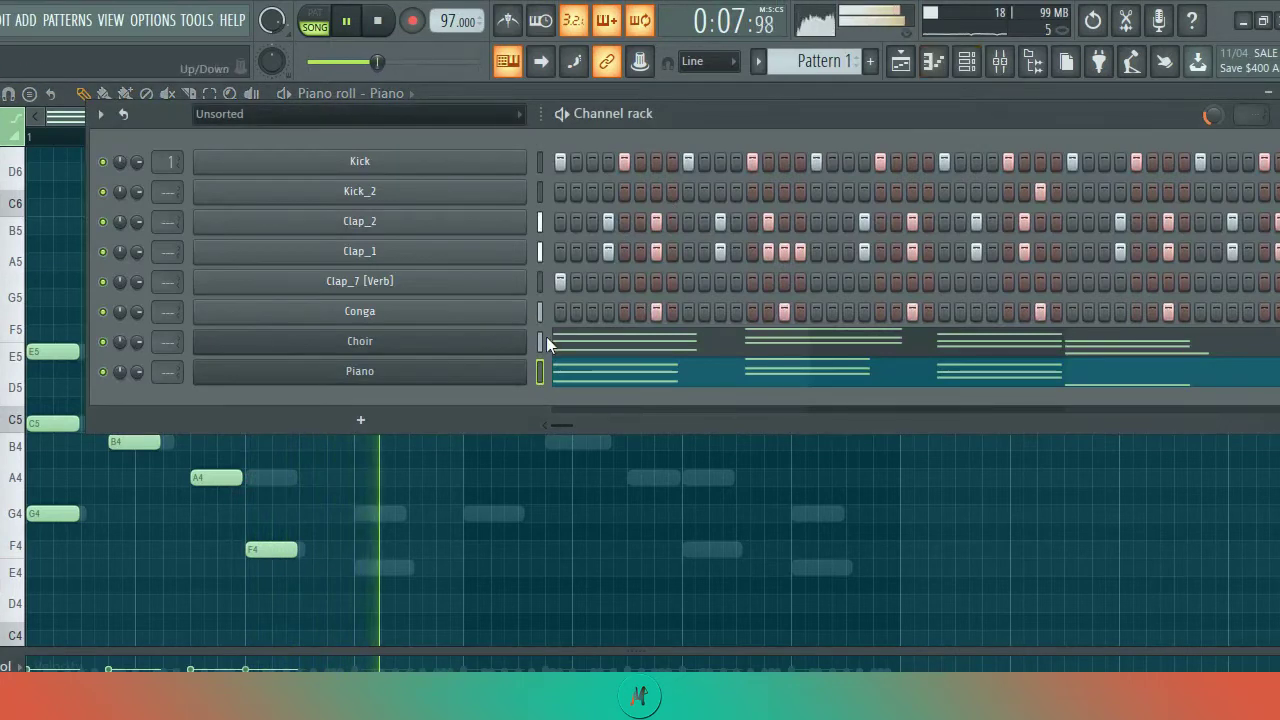
pyautogui.click(540, 342)
pyautogui.press('space')
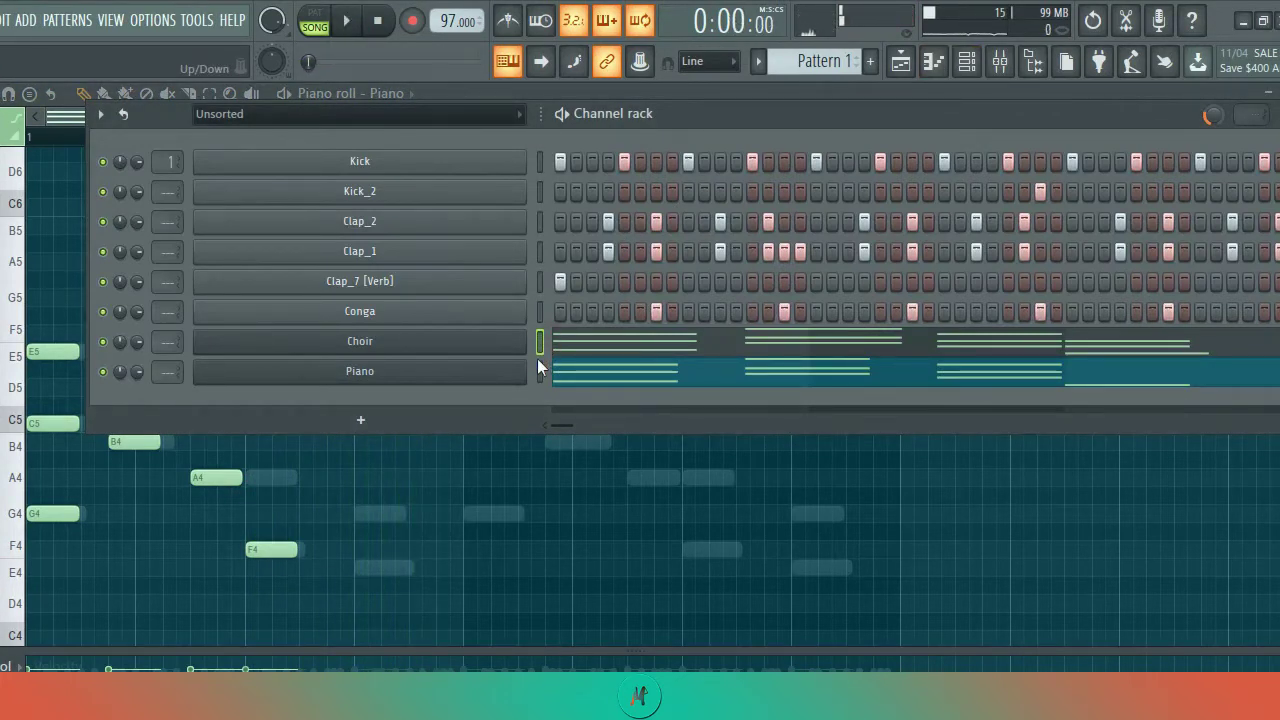
pyautogui.click(540, 371)
pyautogui.press('space')
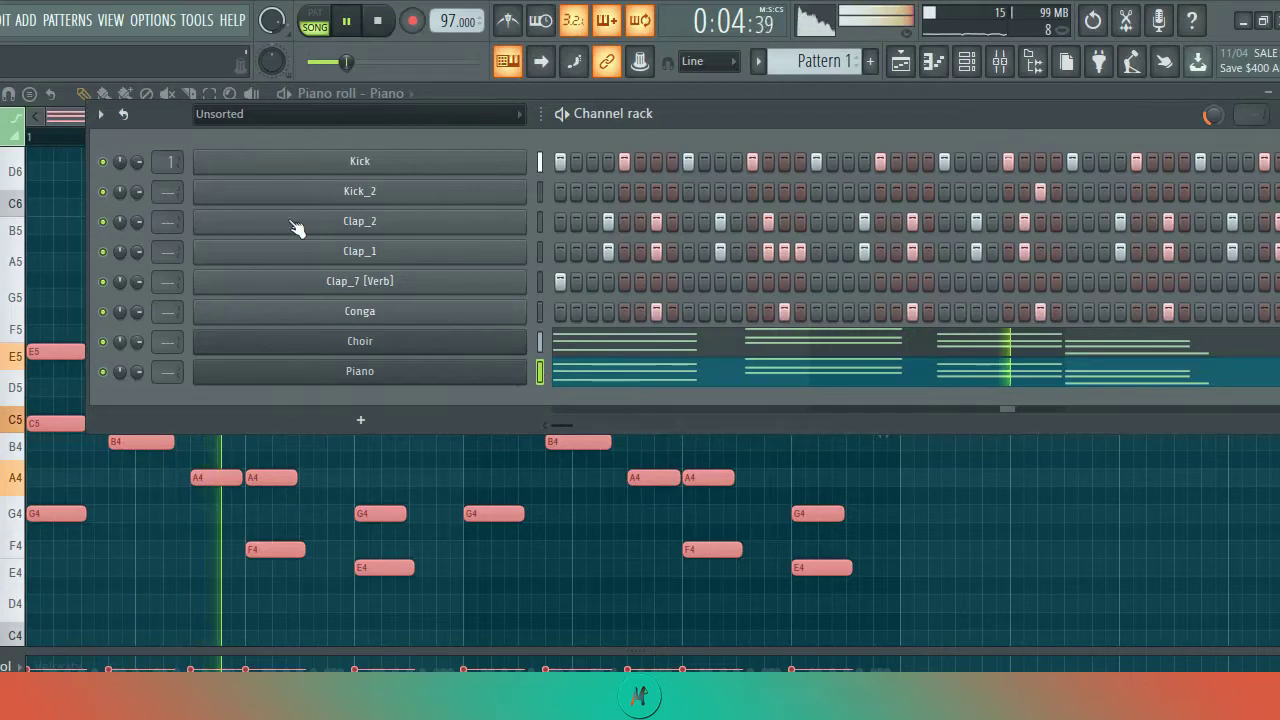
# Raise the Piano instrument's master level to +6.0 dB in Xpand!2 and close its window
pyautogui.click(243, 369)
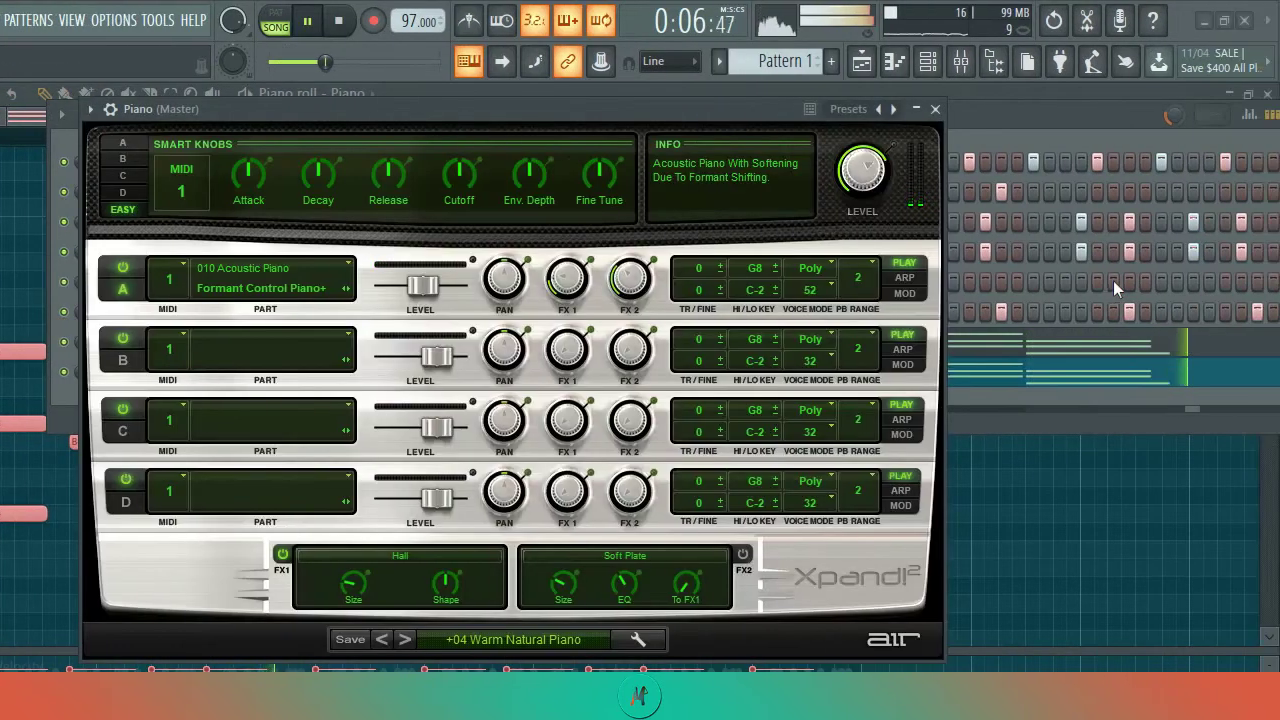
pyautogui.moveTo(874, 172); pyautogui.dragTo(868, 136)
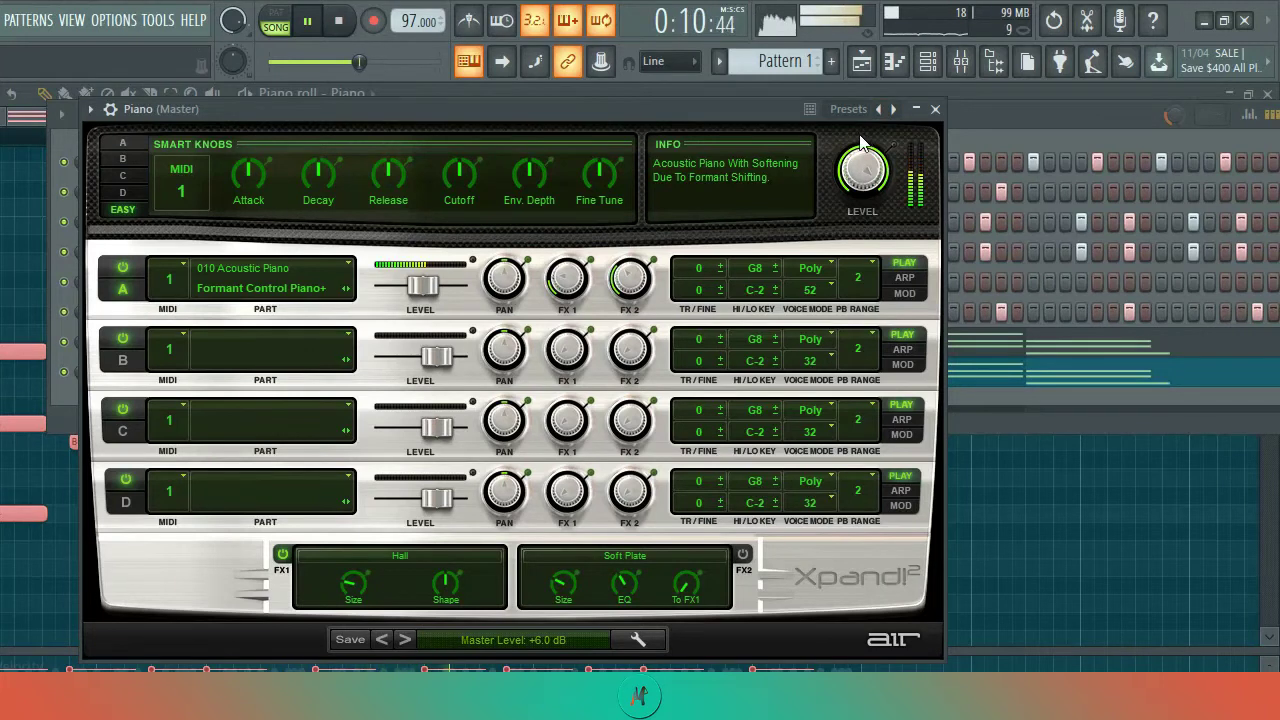
pyautogui.click(935, 109)
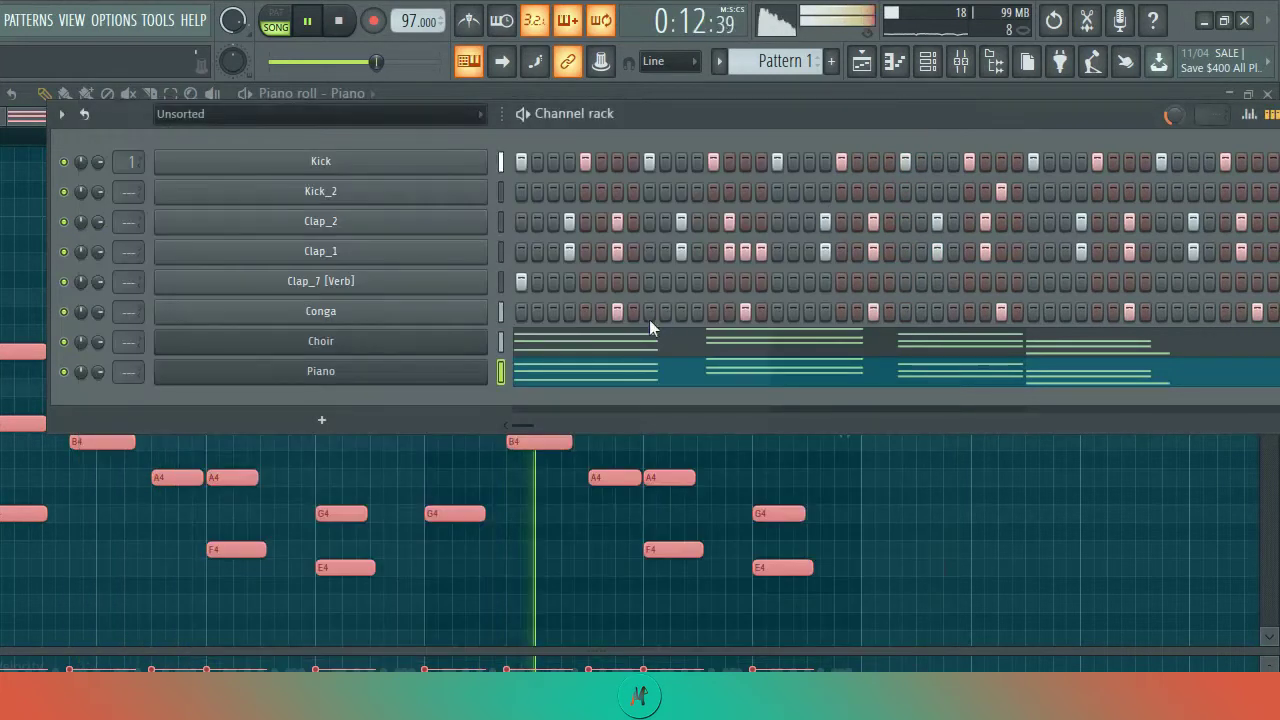
# Strum all Piano chords with the strumizer, adjusting the start time strength during playback with the chord ends preserved
pyautogui.click(632, 370)
pyautogui.click(632, 370)
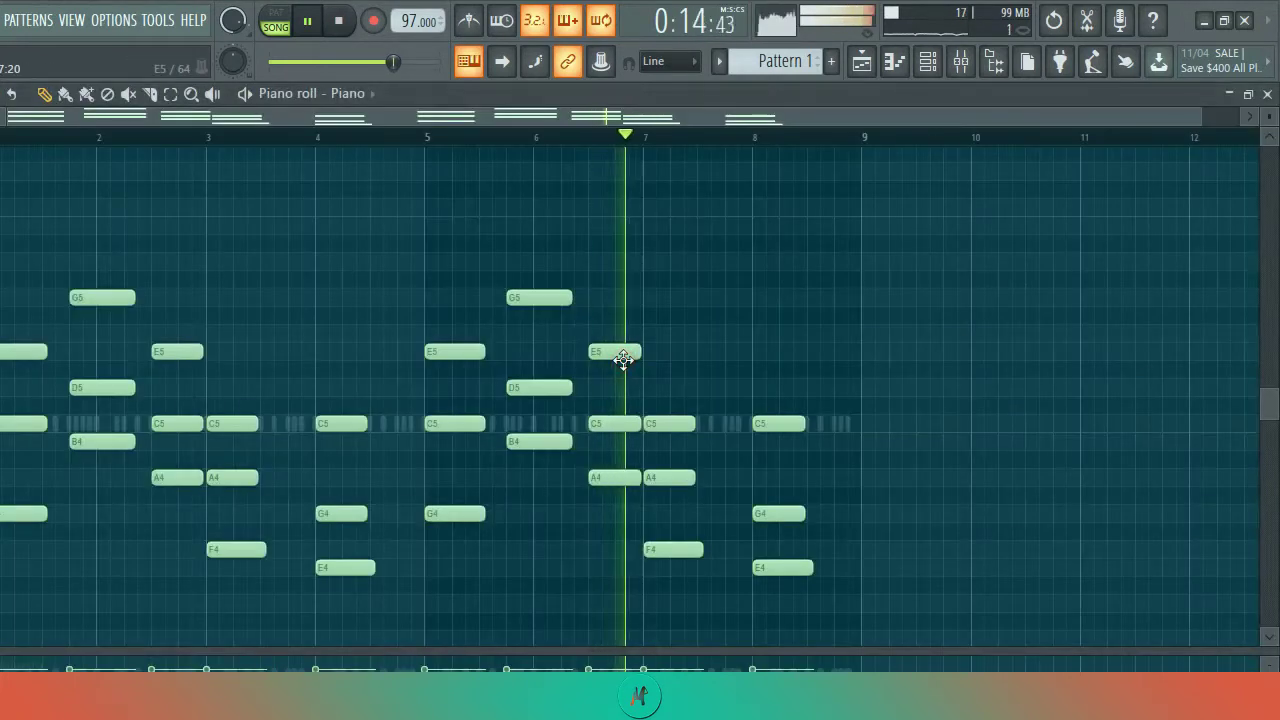
pyautogui.hotkey('alt', 's')
pyautogui.press('space')
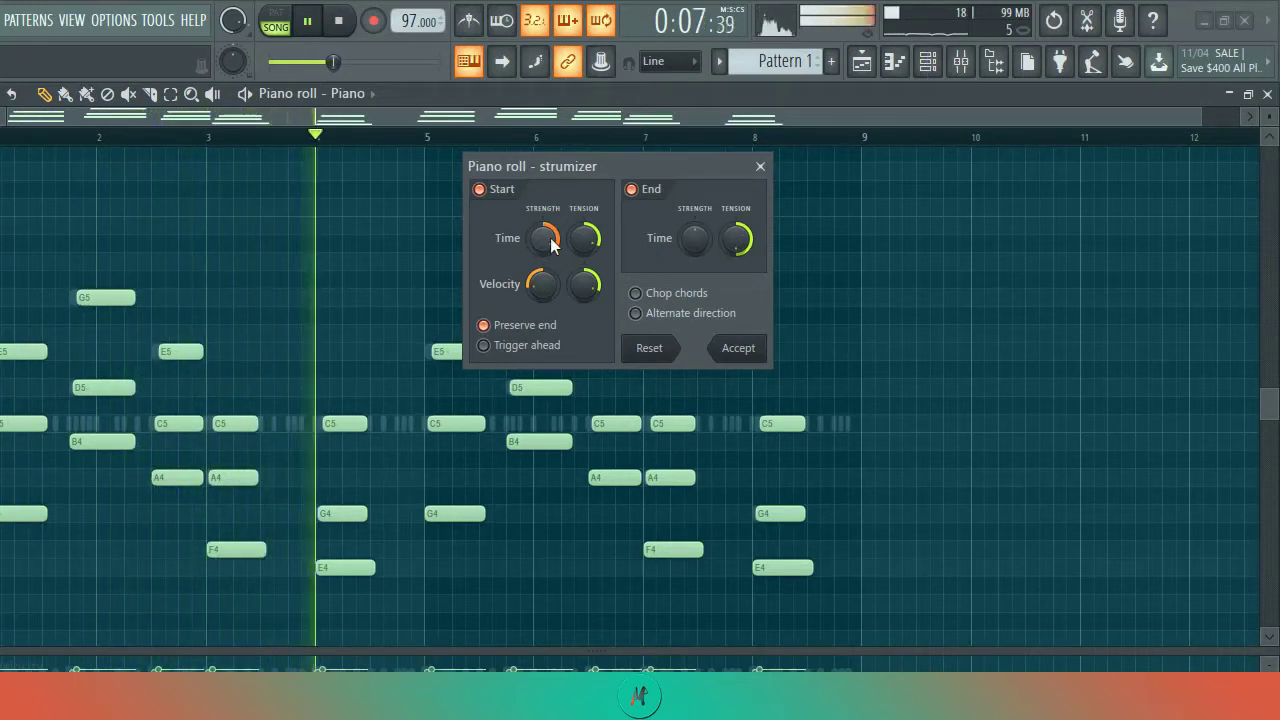
pyautogui.click(728, 347)
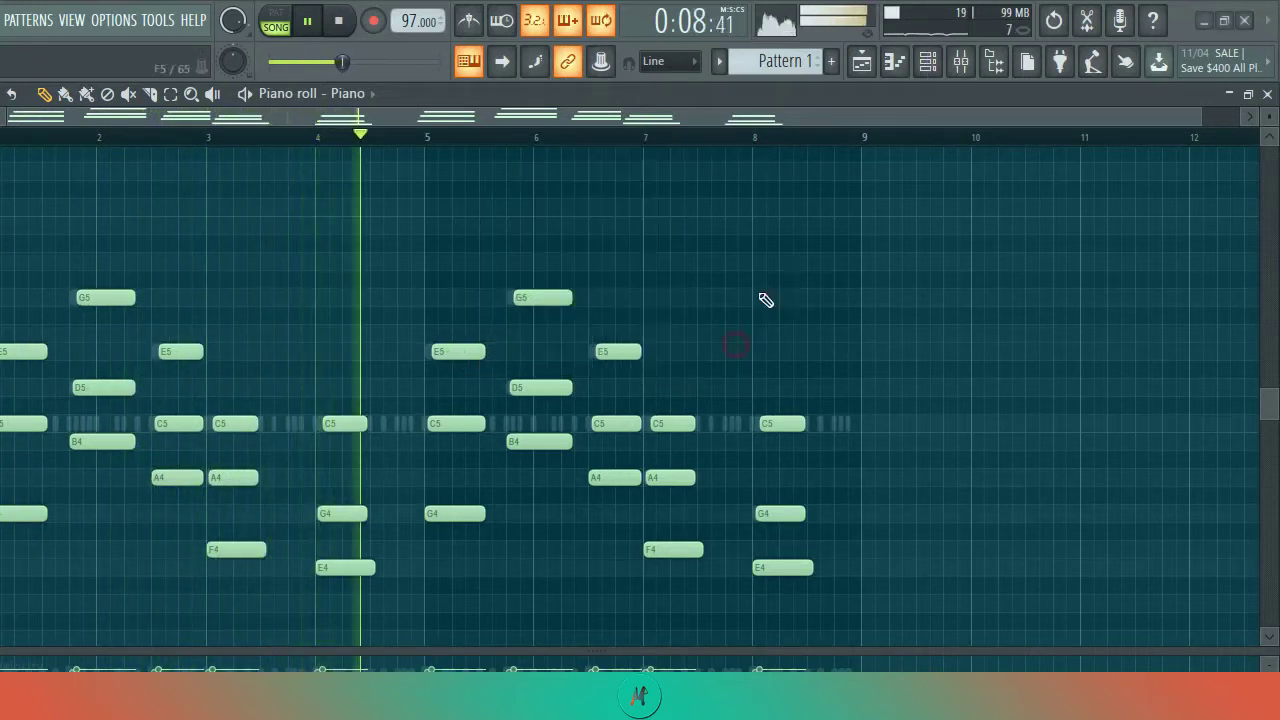
# Review the Piano's Xpand!2 settings, mute the Choir channel and adjust its channel volume in the channel rack
pyautogui.click(927, 61)
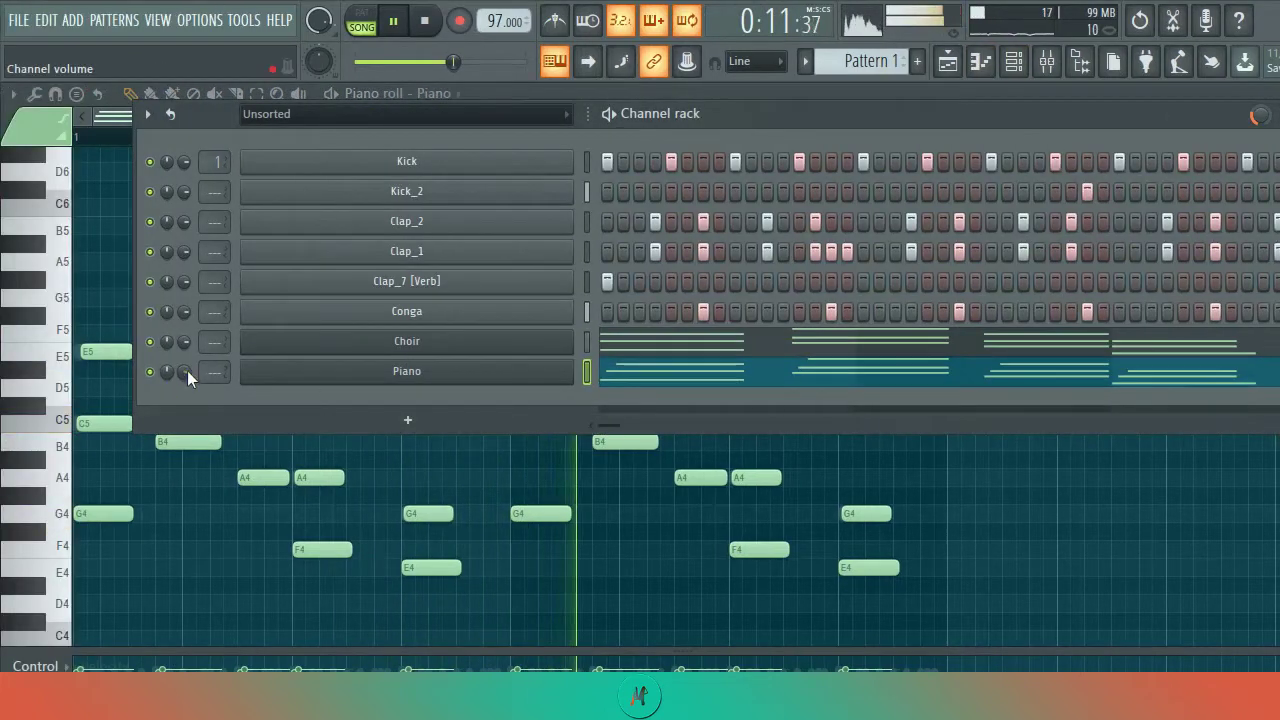
pyautogui.click(210, 371)
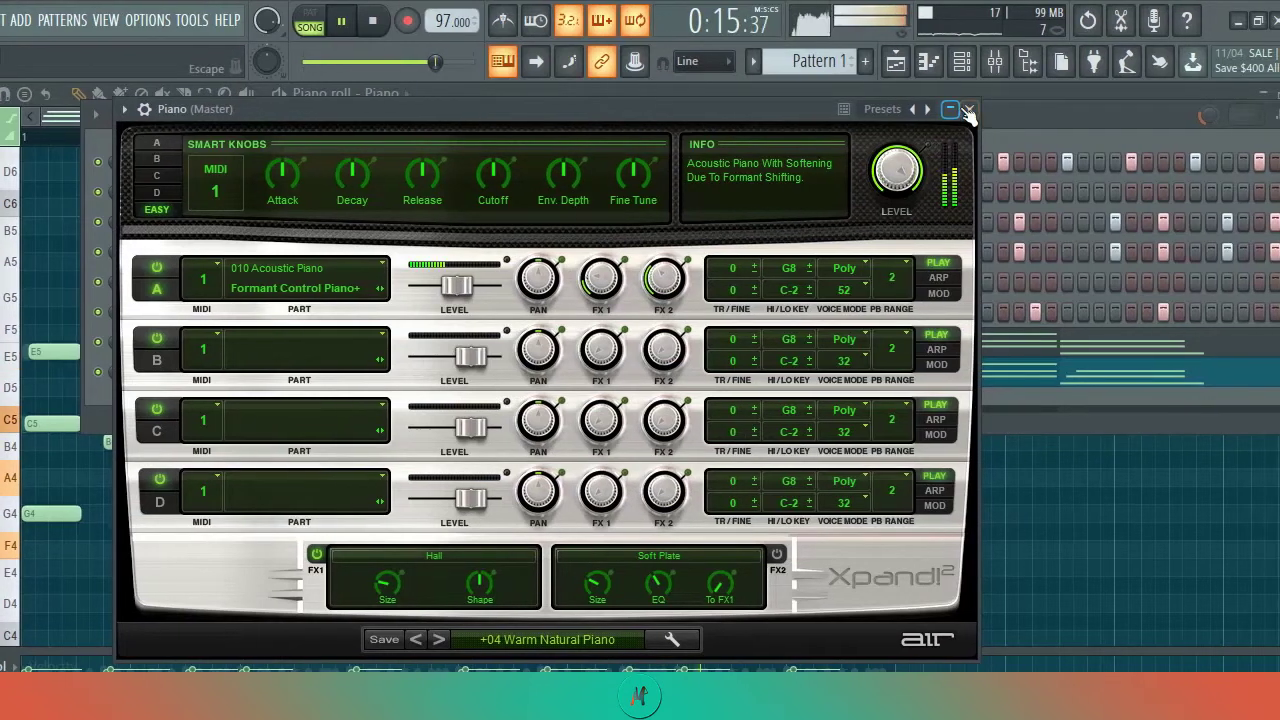
pyautogui.click(1013, 108)
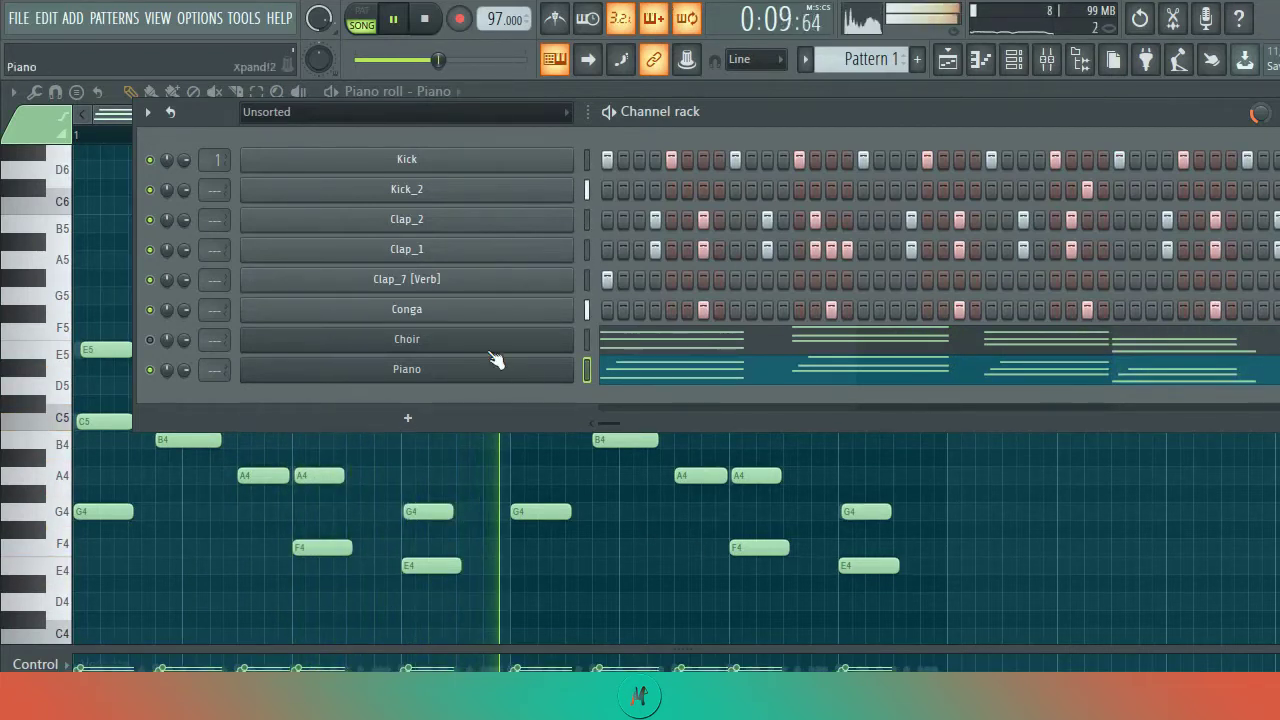
pyautogui.moveTo(185, 343); pyautogui.dragTo(185, 370)
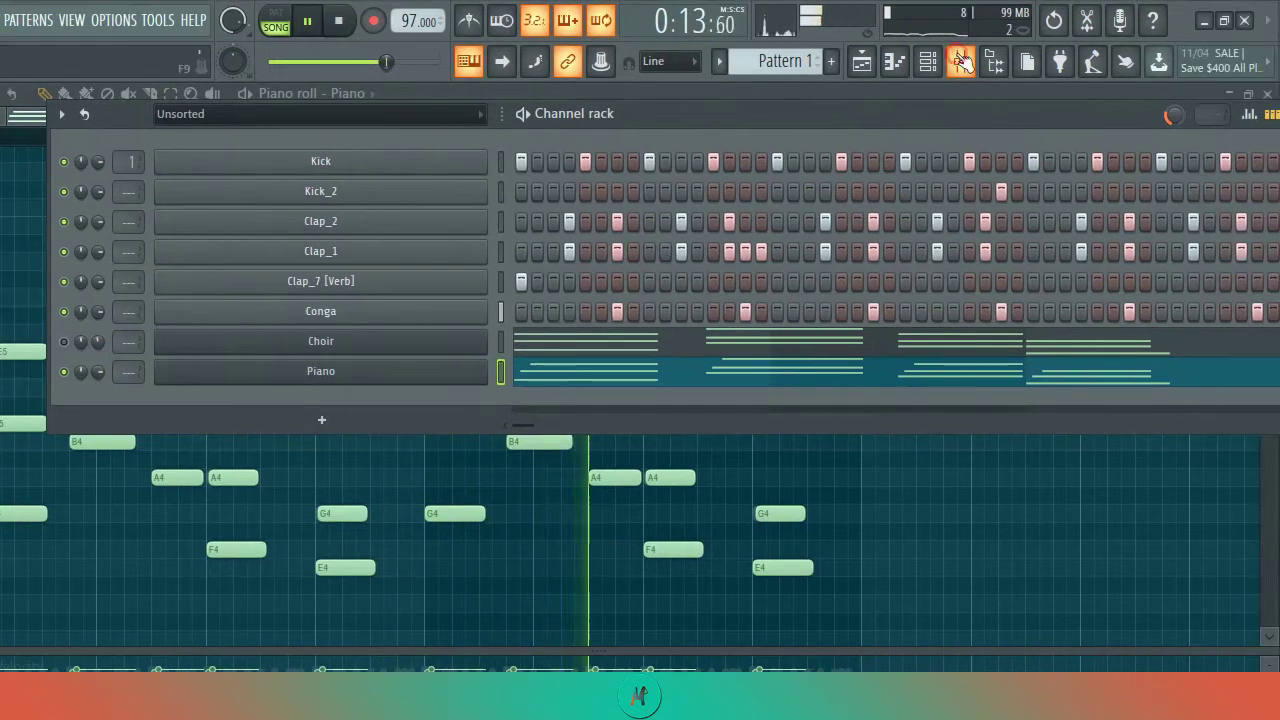
# Route all channels from Kick to Piano to mixer tracks 1 to 8 and select the Piano mixer track
pyautogui.click(960, 62)
pyautogui.click(940, 66)
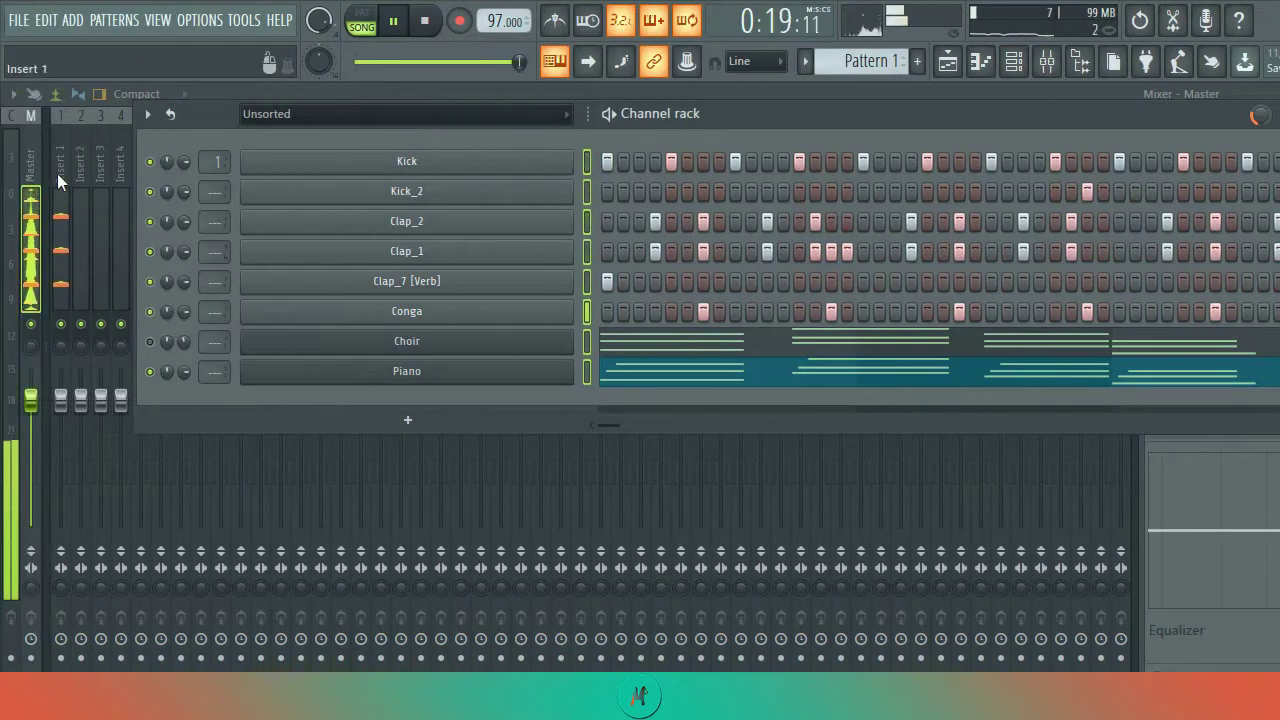
pyautogui.click(57, 173)
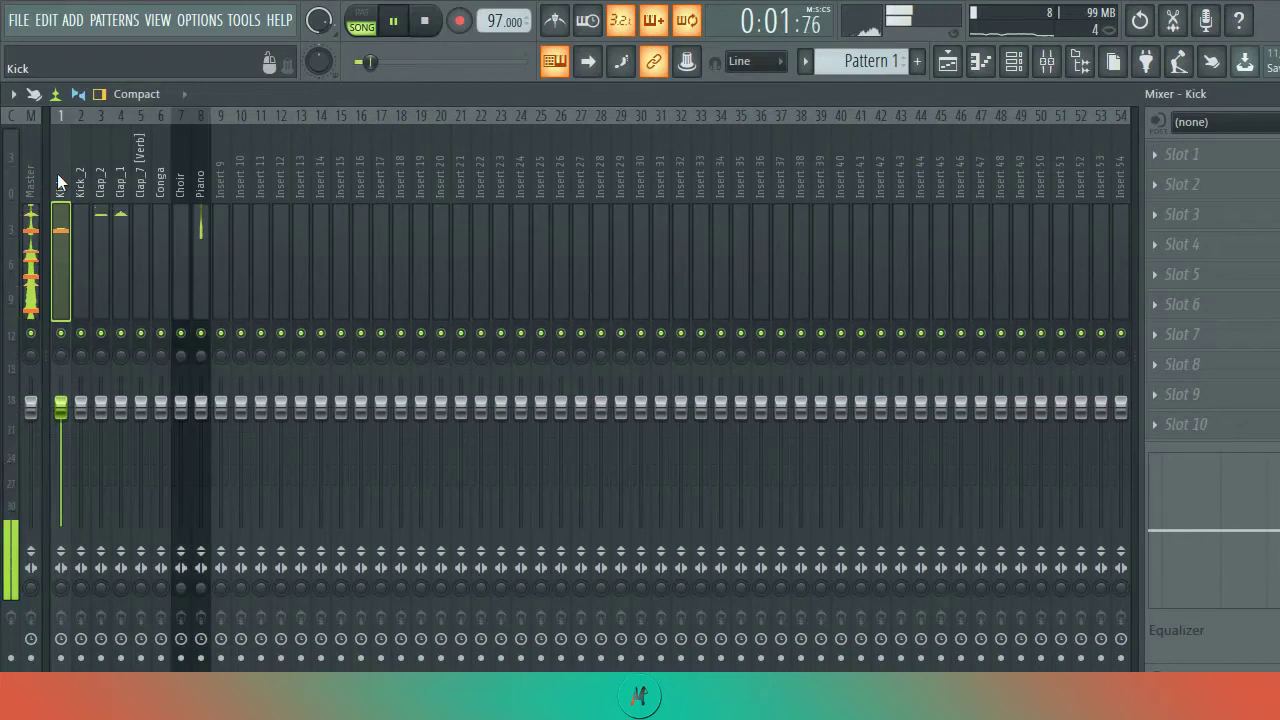
pyautogui.click(200, 172)
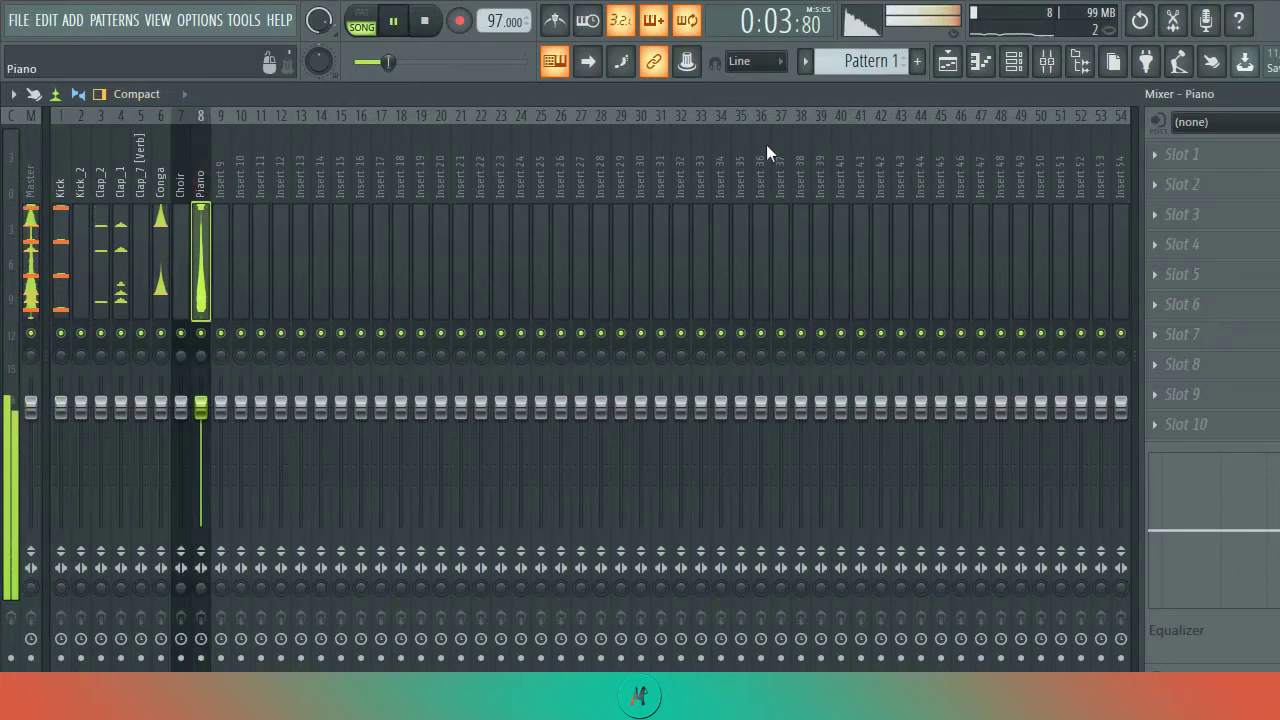
# Load CLA-76 Stereo in the Piano mixer track's first effect slot and raise its input to about -1.6
pyautogui.click(1165, 154)
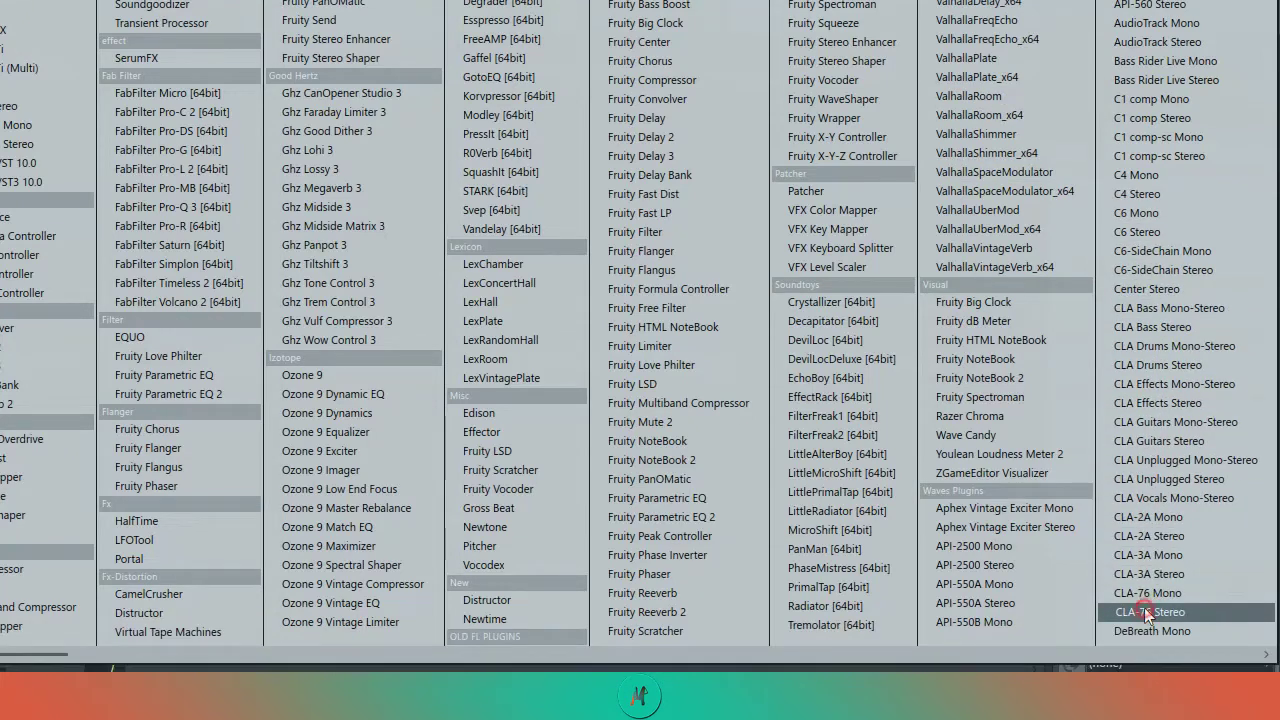
pyautogui.click(1144, 611)
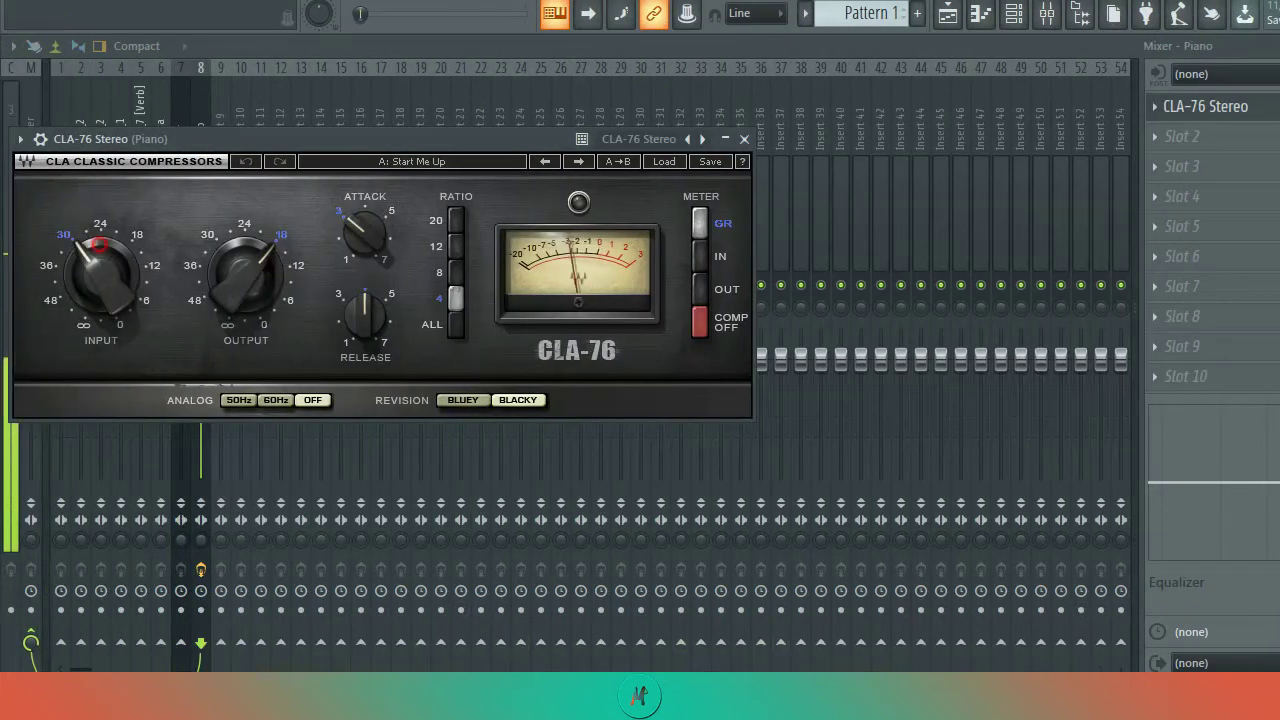
pyautogui.moveTo(97, 245); pyautogui.dragTo(103, 278)
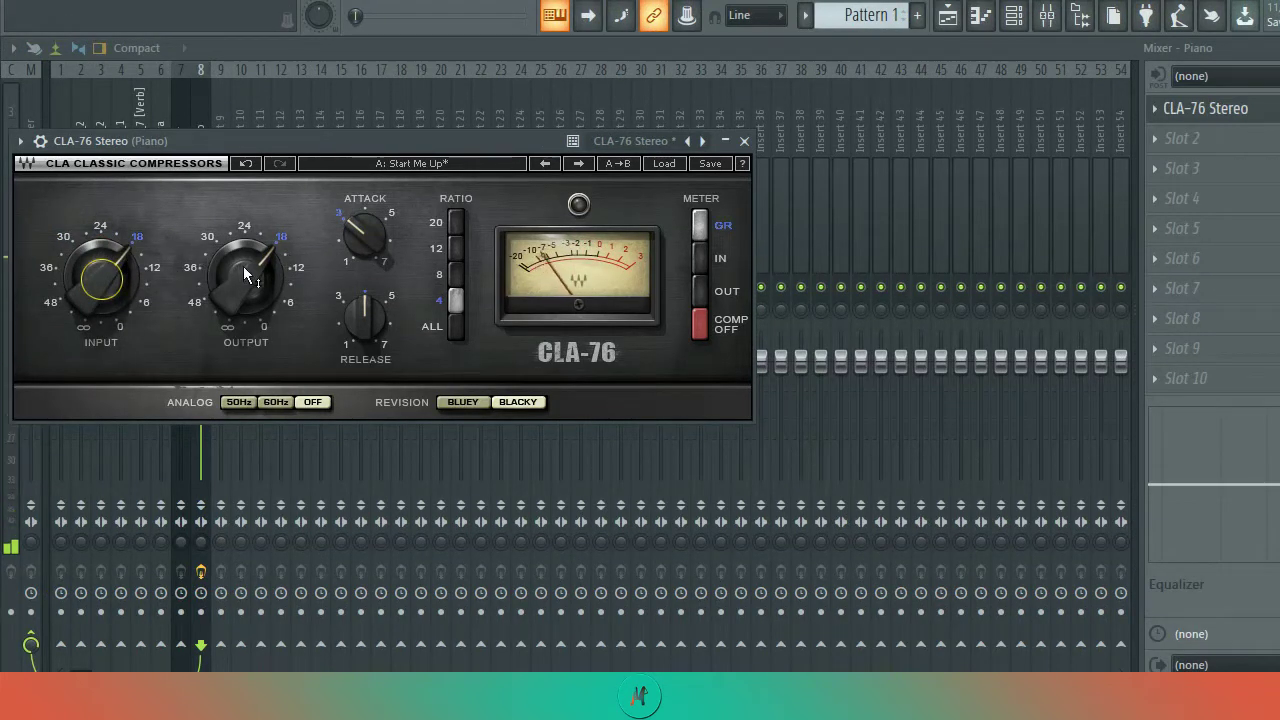
pyautogui.moveTo(243, 266); pyautogui.dragTo(216, 292)
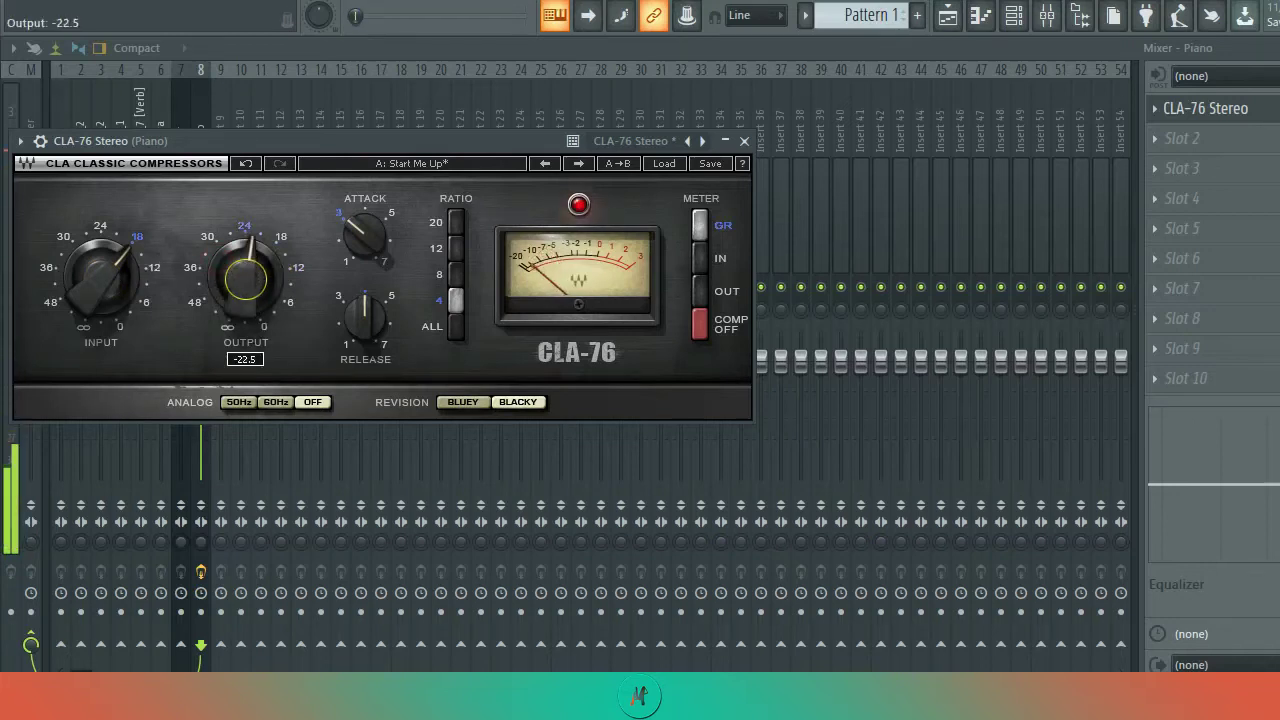
pyautogui.moveTo(216, 292); pyautogui.dragTo(212, 258)
pyautogui.moveTo(134, 265); pyautogui.dragTo(134, 190)
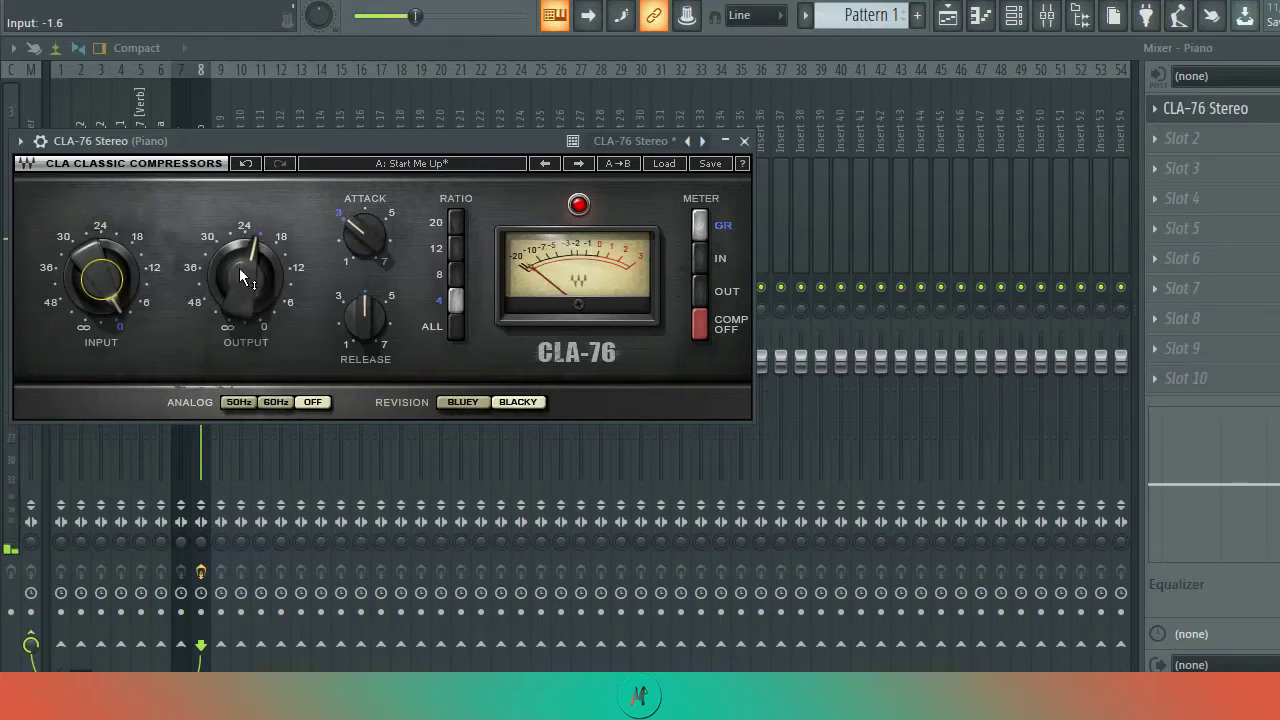
# Raise the CLA-76 output to about -15.4, set its input to 0.0 and close the compressor
pyautogui.moveTo(240, 270)
pyautogui.scroll(1, 240, 270)
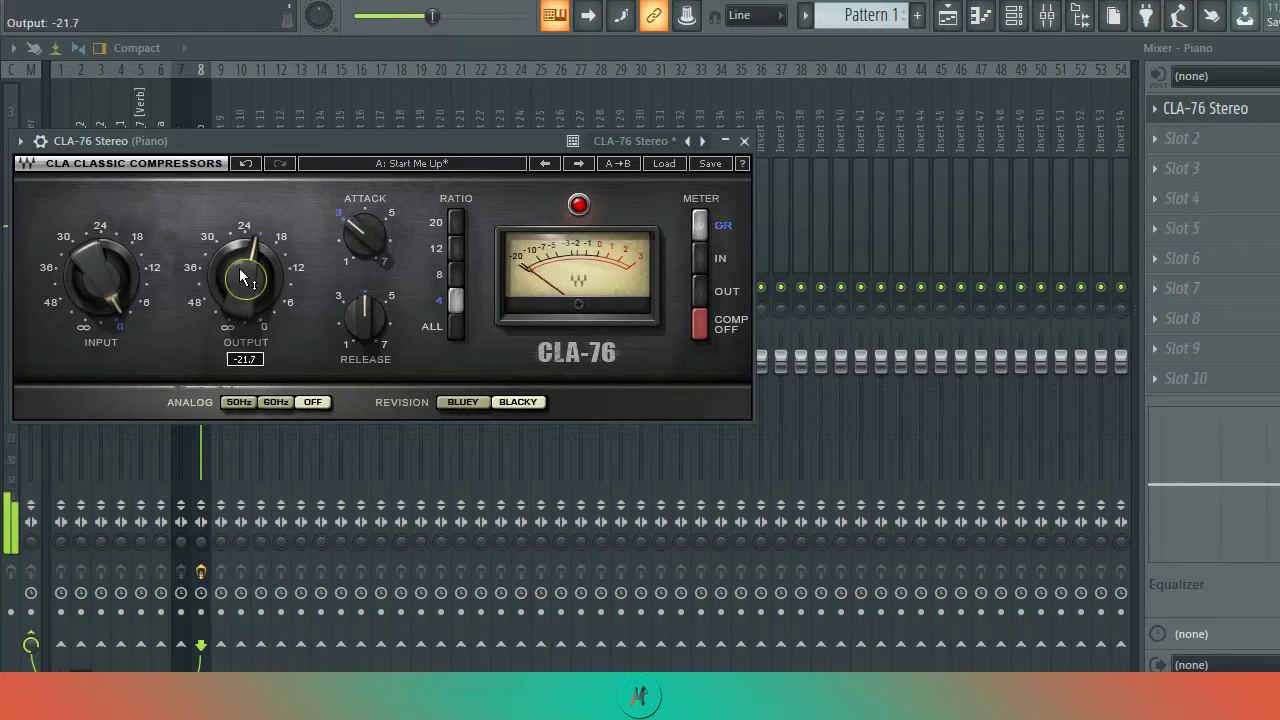
pyautogui.scroll(2, 240, 270)
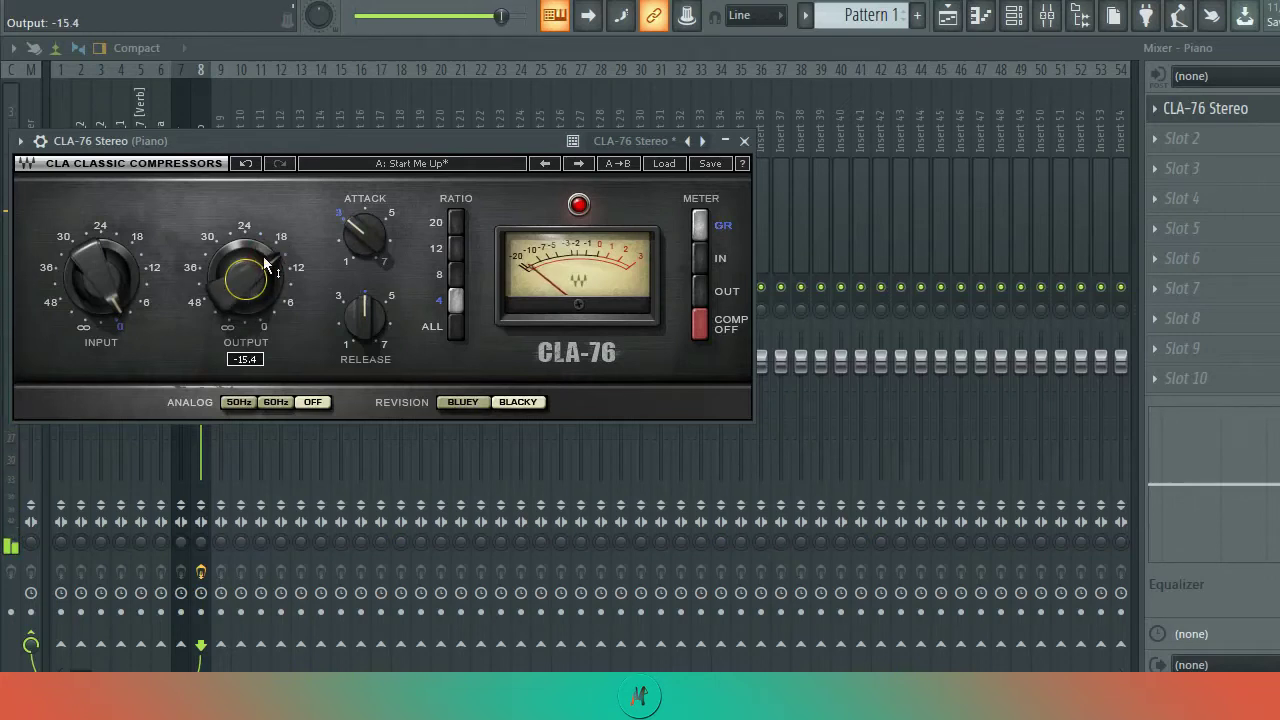
pyautogui.moveTo(101, 280); pyautogui.dragTo(101, 290)
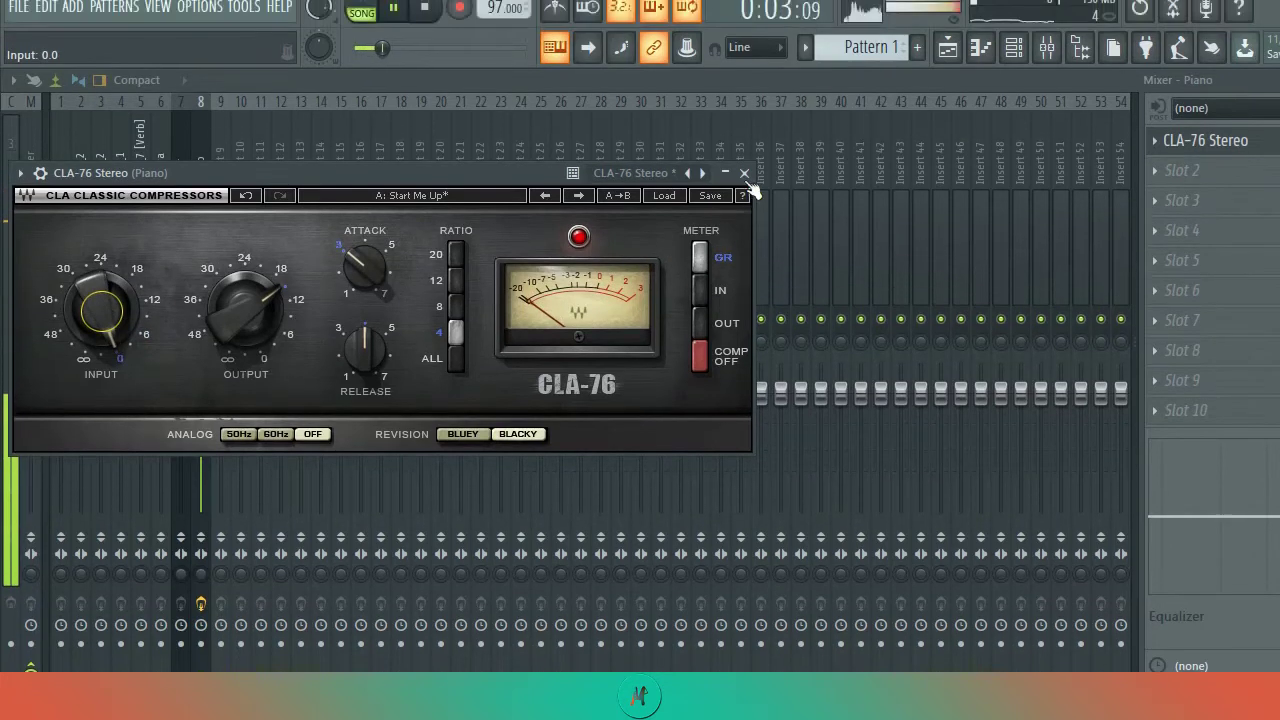
pyautogui.click(744, 173)
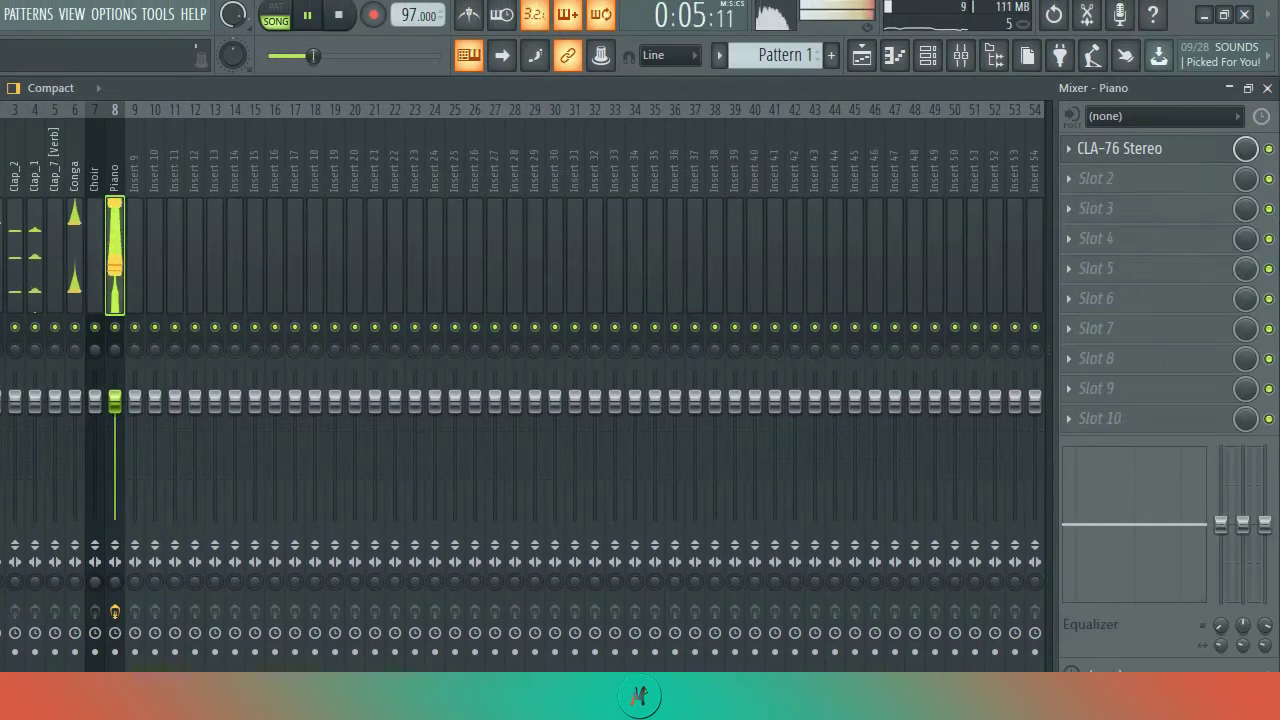
# Add Fruity Reeverb 2 in the Piano track's second slot, increase its decay and wet level during playback, and close it
pyautogui.click(1072, 178)
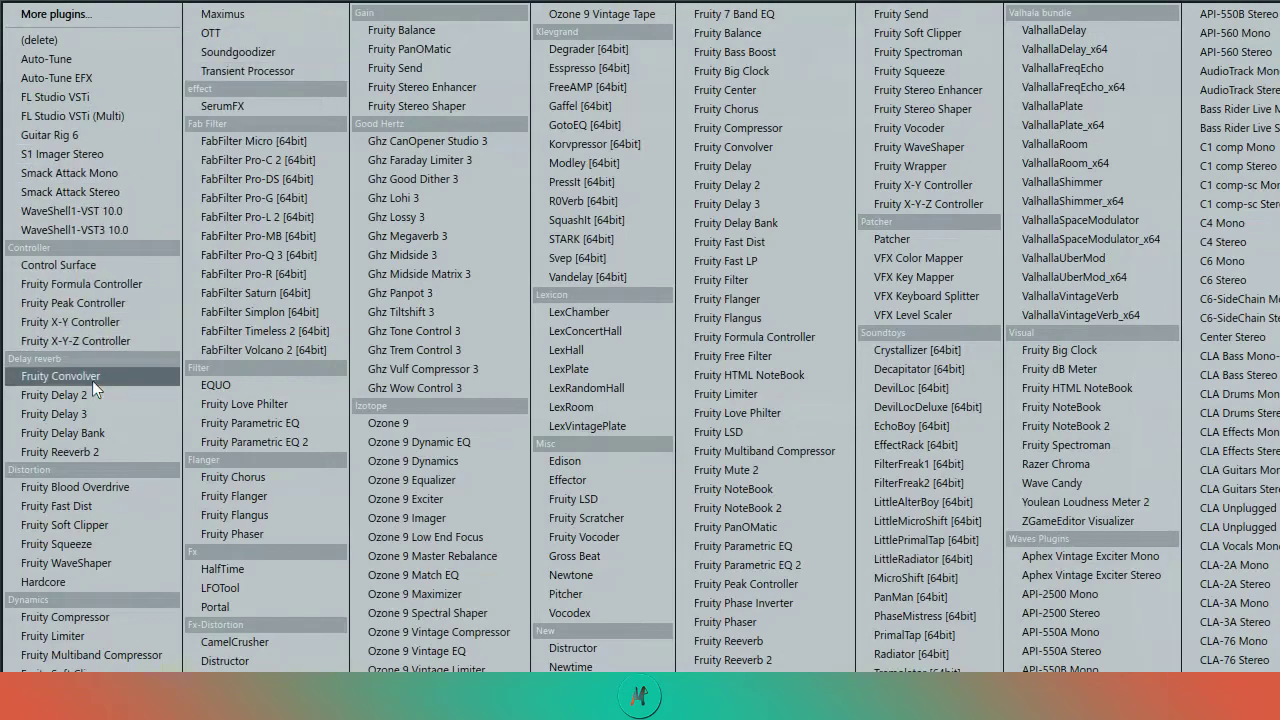
pyautogui.click(84, 452)
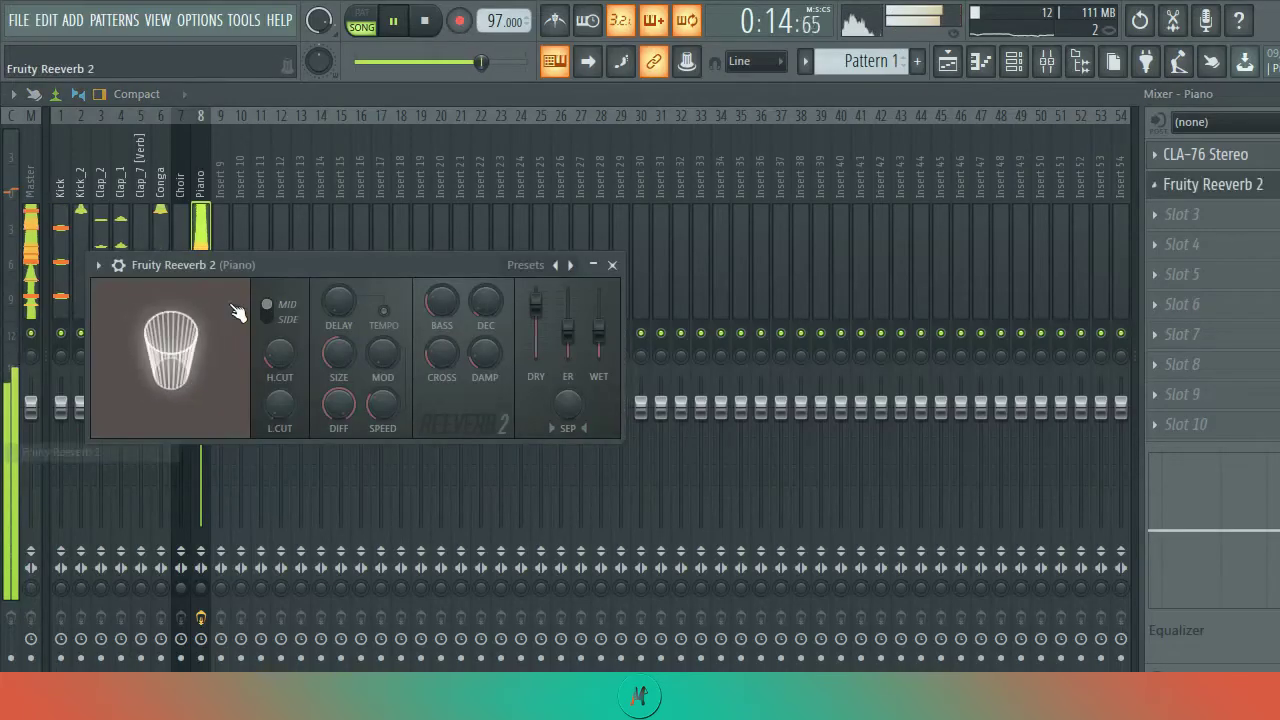
pyautogui.press('space')
pyautogui.moveTo(485, 300); pyautogui.dragTo(485, 276)
pyautogui.moveTo(599, 330); pyautogui.dragTo(607, 322)
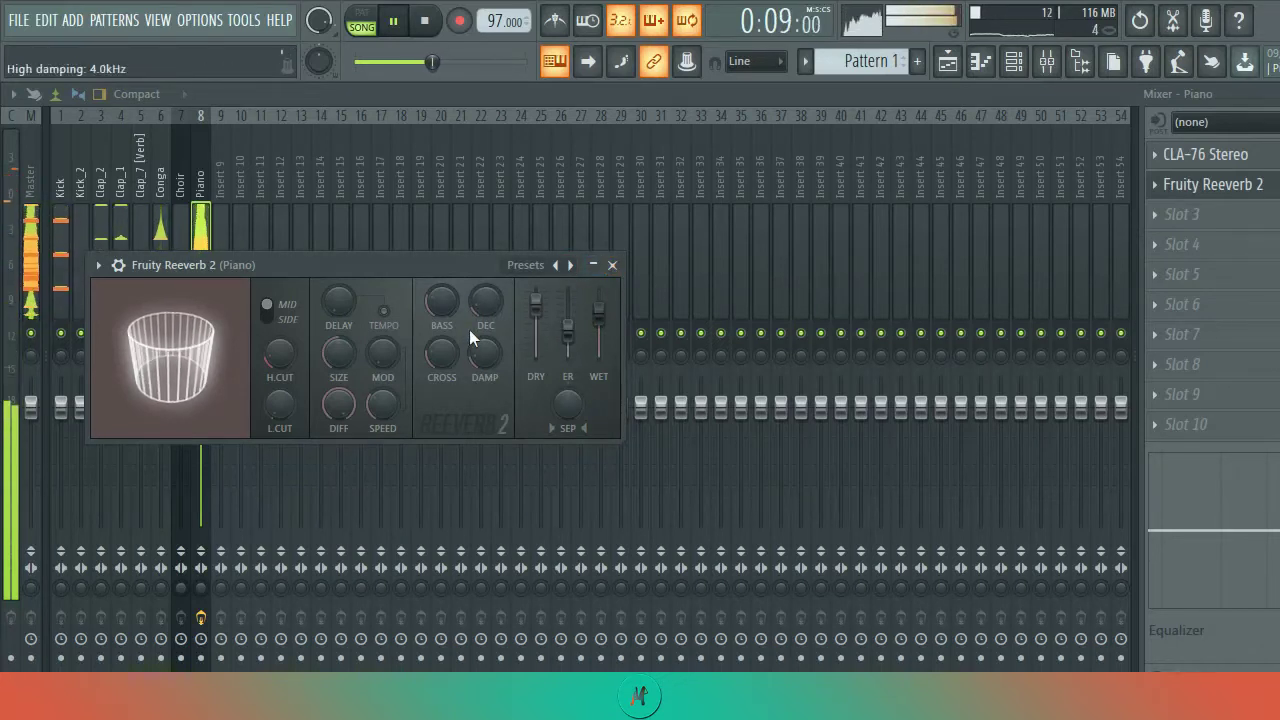
pyautogui.click(612, 265)
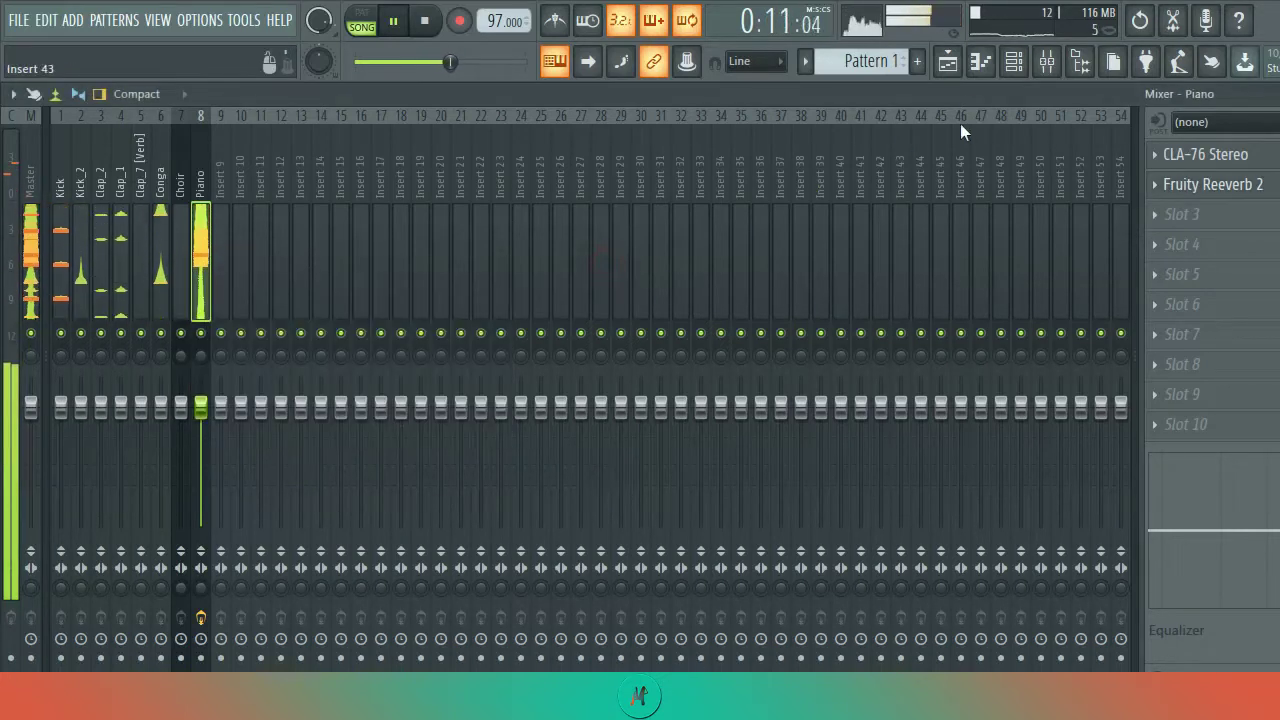
# Unmute the Choir channel in the channel rack and balance the Choir and Piano channel volumes during playback
pyautogui.click(927, 62)
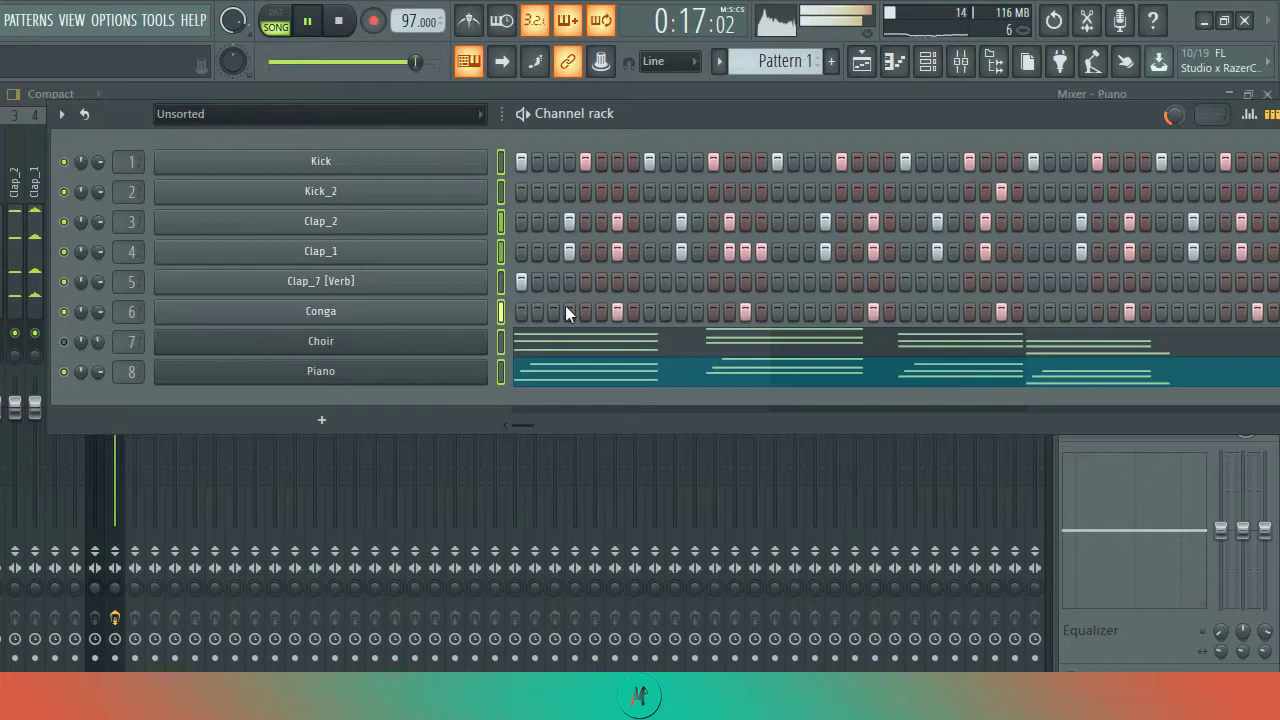
pyautogui.click(152, 345)
pyautogui.moveTo(183, 341); pyautogui.dragTo(183, 370)
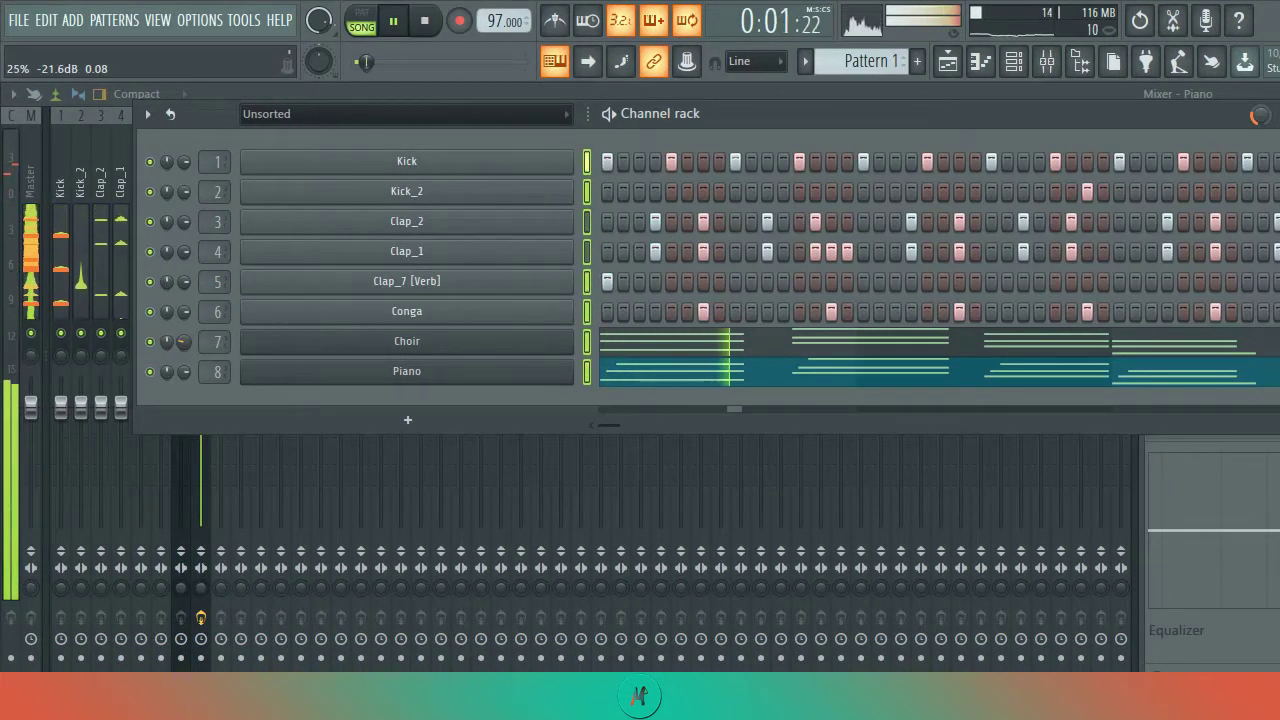
pyautogui.moveTo(181, 346); pyautogui.dragTo(182, 339)
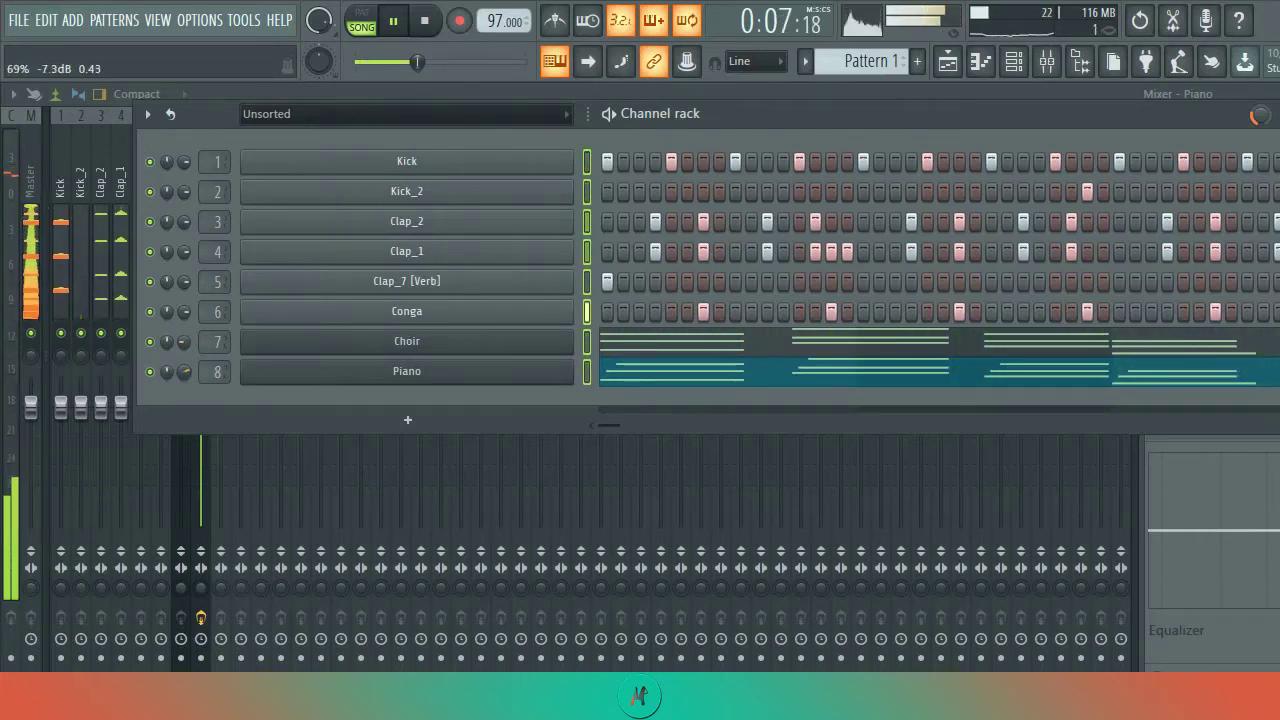
pyautogui.moveTo(184, 371); pyautogui.dragTo(184, 377)
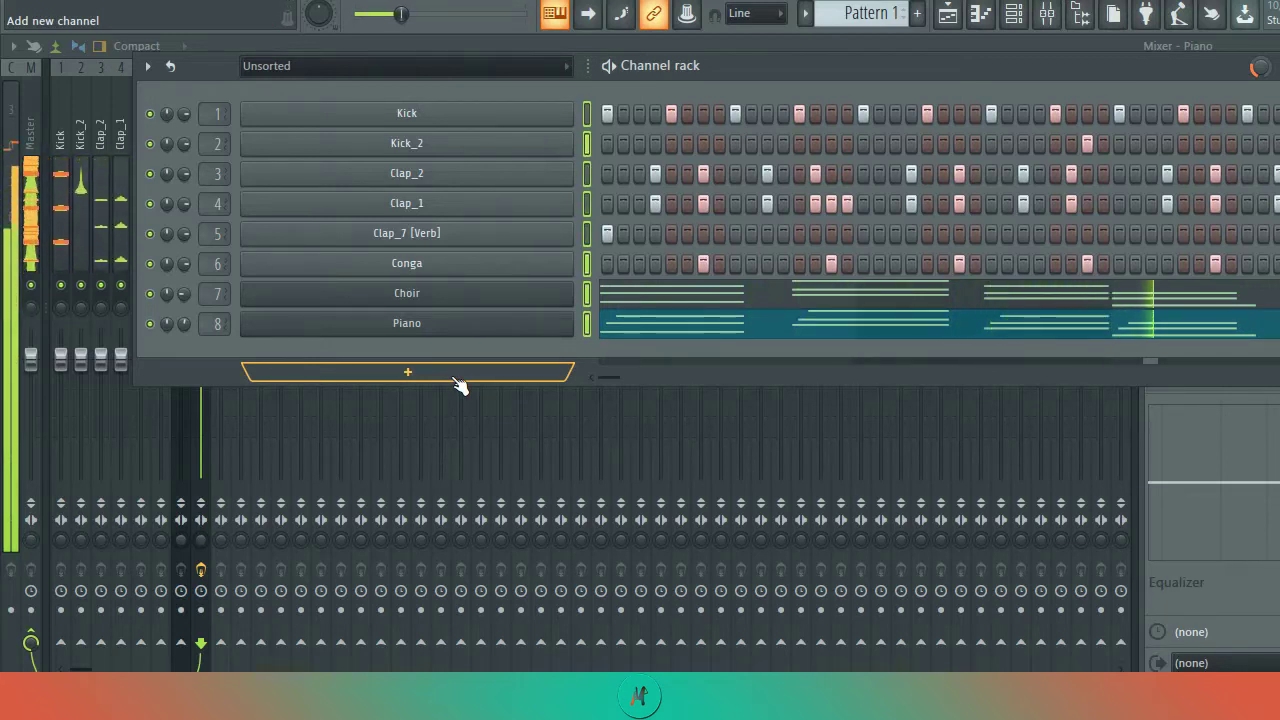
# Clone the Piano channel, close the copy's Xpand!2 window and start playback
pyautogui.rightClick(493, 326)
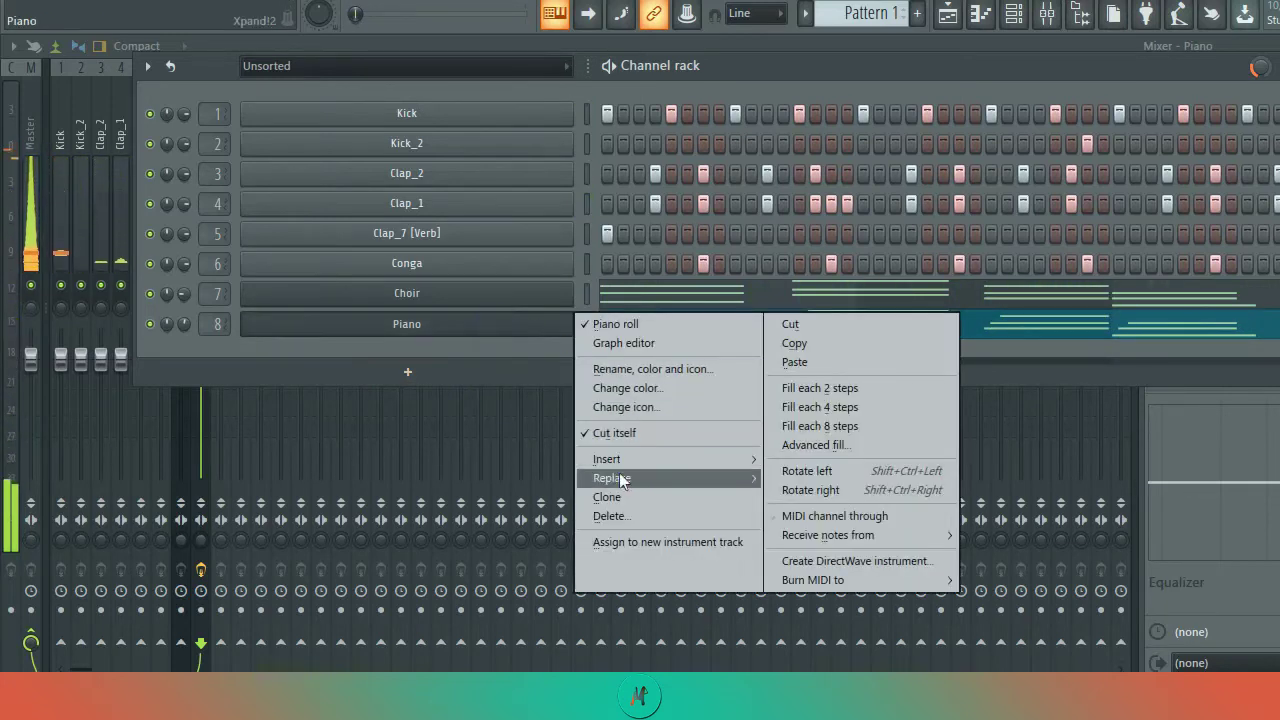
pyautogui.click(610, 497)
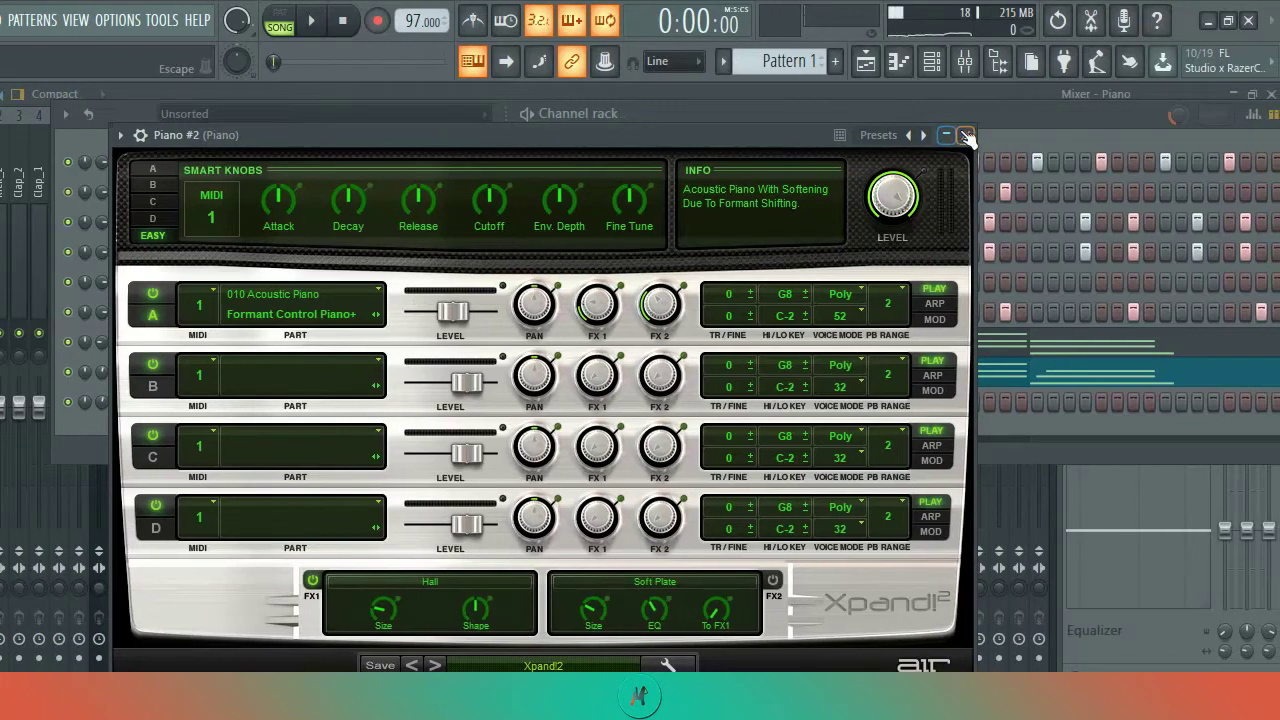
pyautogui.click(1047, 135)
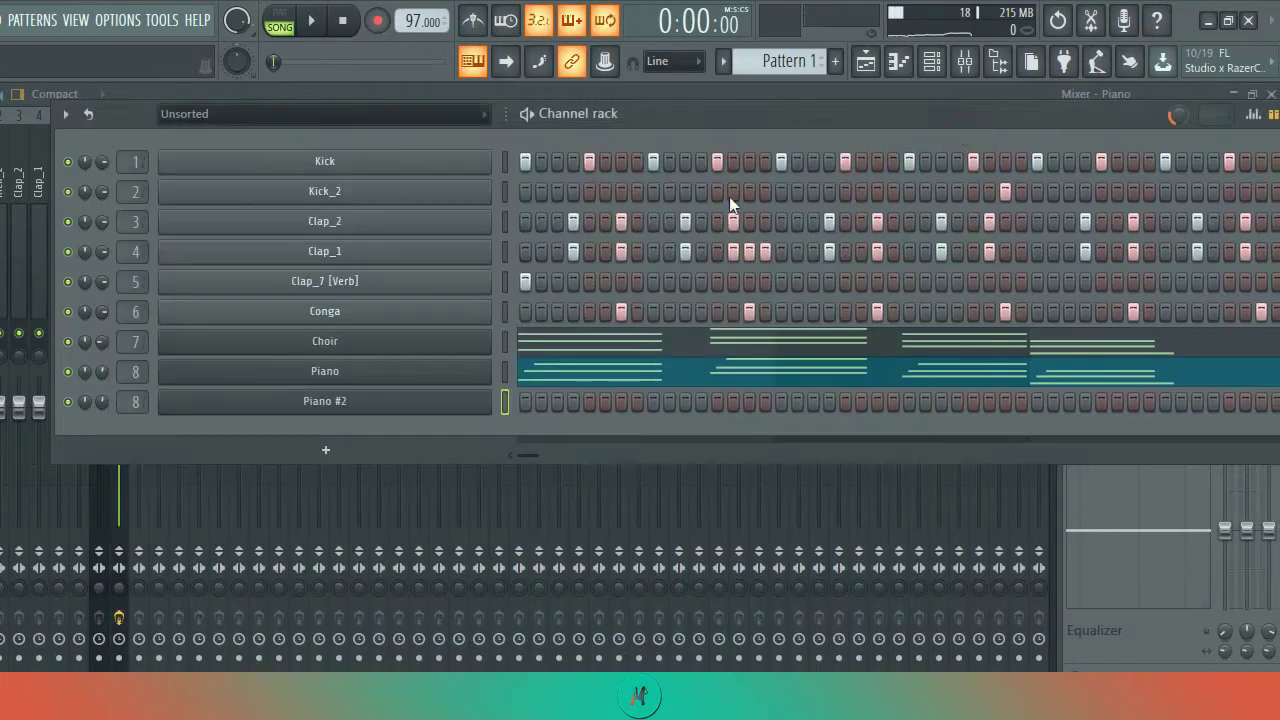
pyautogui.press('space')
# Draw the opening melody notes G6, A6 and B6 in Piano #2's piano roll and transpose them down an octave
pyautogui.rightClick(345, 405)
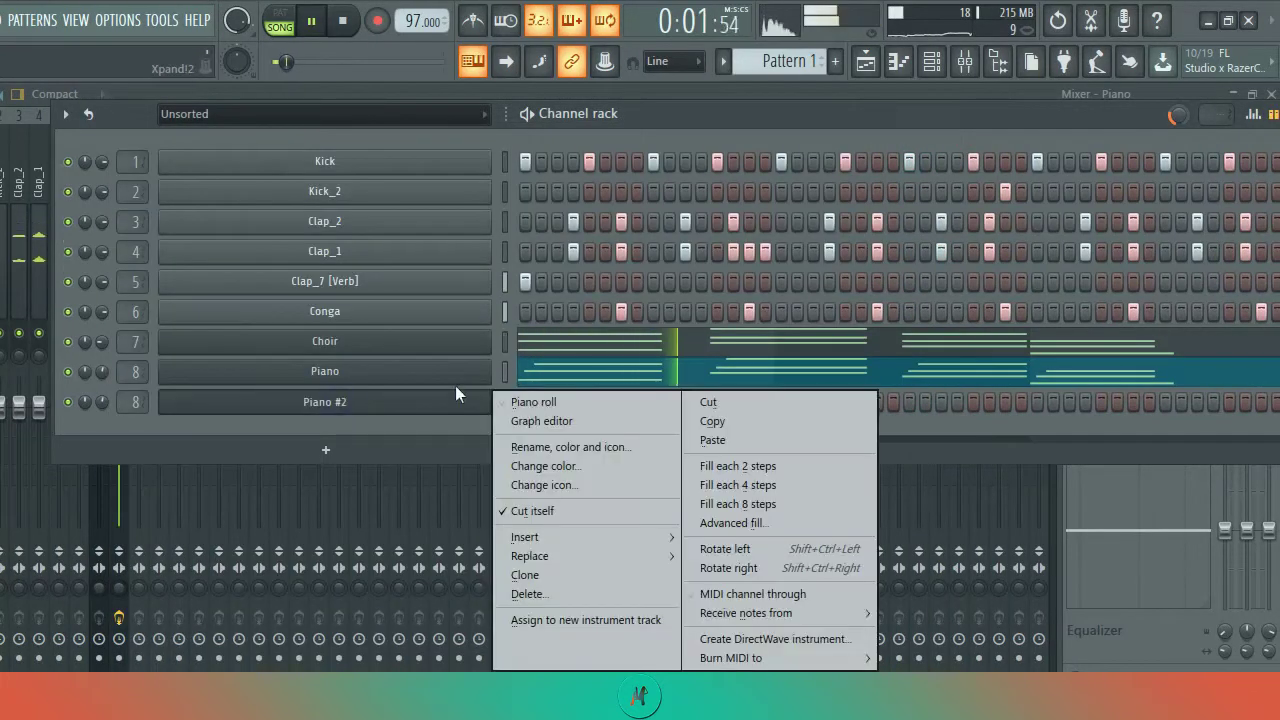
pyautogui.click(520, 403)
pyautogui.scroll(4, 106, 320)
pyautogui.click(102, 297)
pyautogui.click(131, 261)
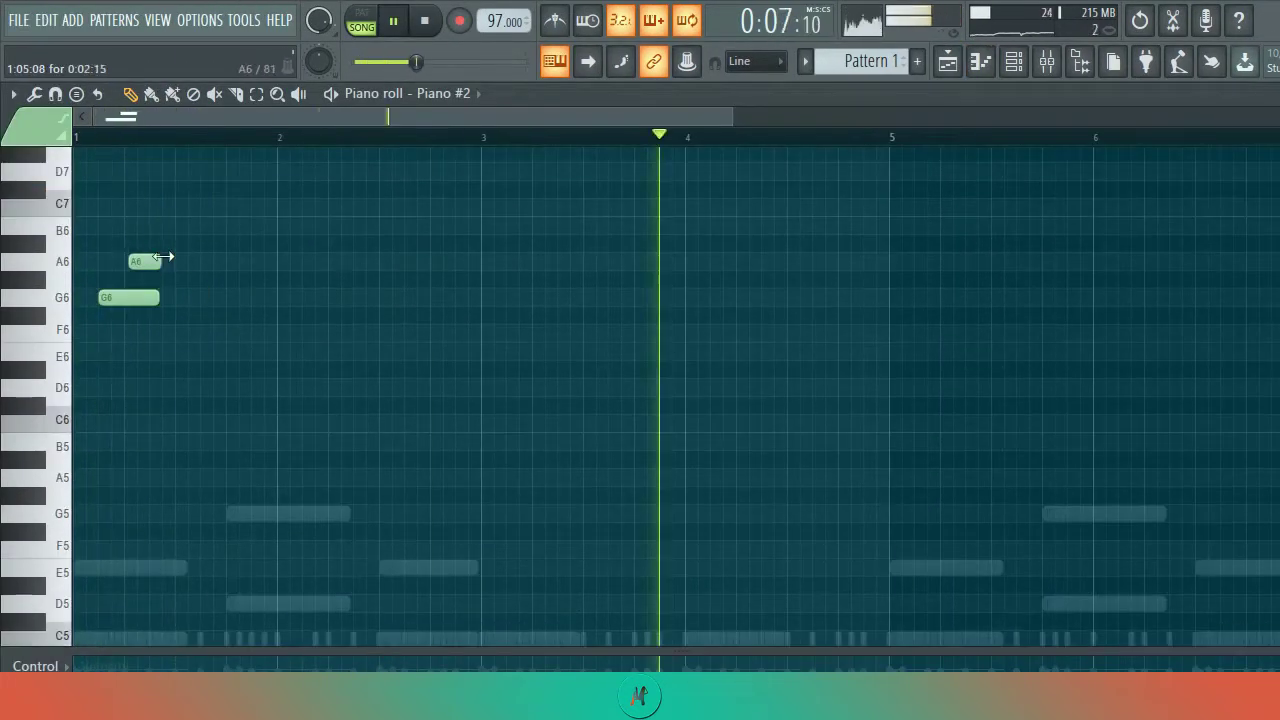
pyautogui.click(223, 261)
pyautogui.click(320, 224)
pyautogui.click(388, 261)
pyautogui.click(463, 261)
pyautogui.hotkey('ctrl', 'Down')
# Continue the Piano #2 melody with the descending notes G5, F5, E5 and D5 at the end of bar 2
pyautogui.click(567, 315)
pyautogui.click(629, 351)
pyautogui.scroll(-3, 640, 400)
pyautogui.click(428, 231)
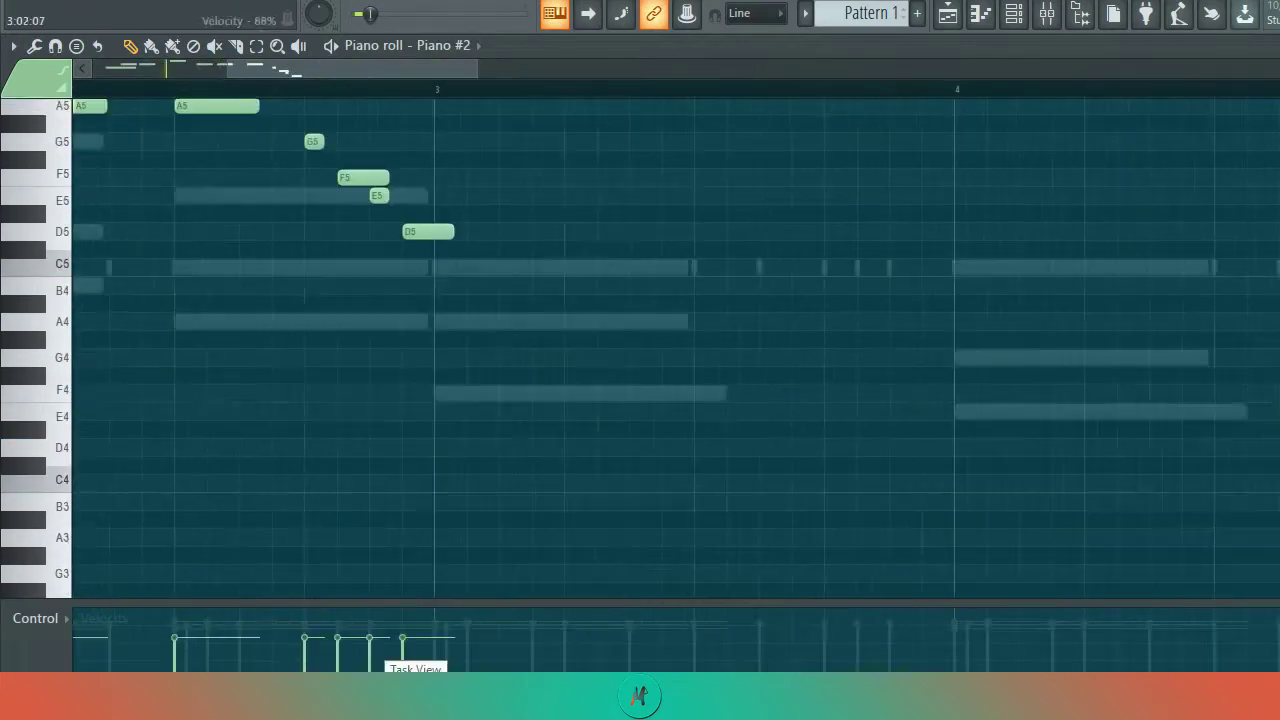
pyautogui.click(470, 225)
pyautogui.press('space')
# Draw the bar 3 melody notes F5, E5, G5, G5, C5, B4 and A4 for Piano #2
pyautogui.click(655, 243)
pyautogui.click(721, 186)
pyautogui.scroll(2, 721, 190)
pyautogui.click(786, 266)
pyautogui.click(815, 391)
pyautogui.click(849, 411)
pyautogui.click(912, 446)
# Draw the bar 4 melody for Piano #2 with E4 and G4 followed by alternating C5 and B4 notes
pyautogui.hscroll(4, 640, 440)
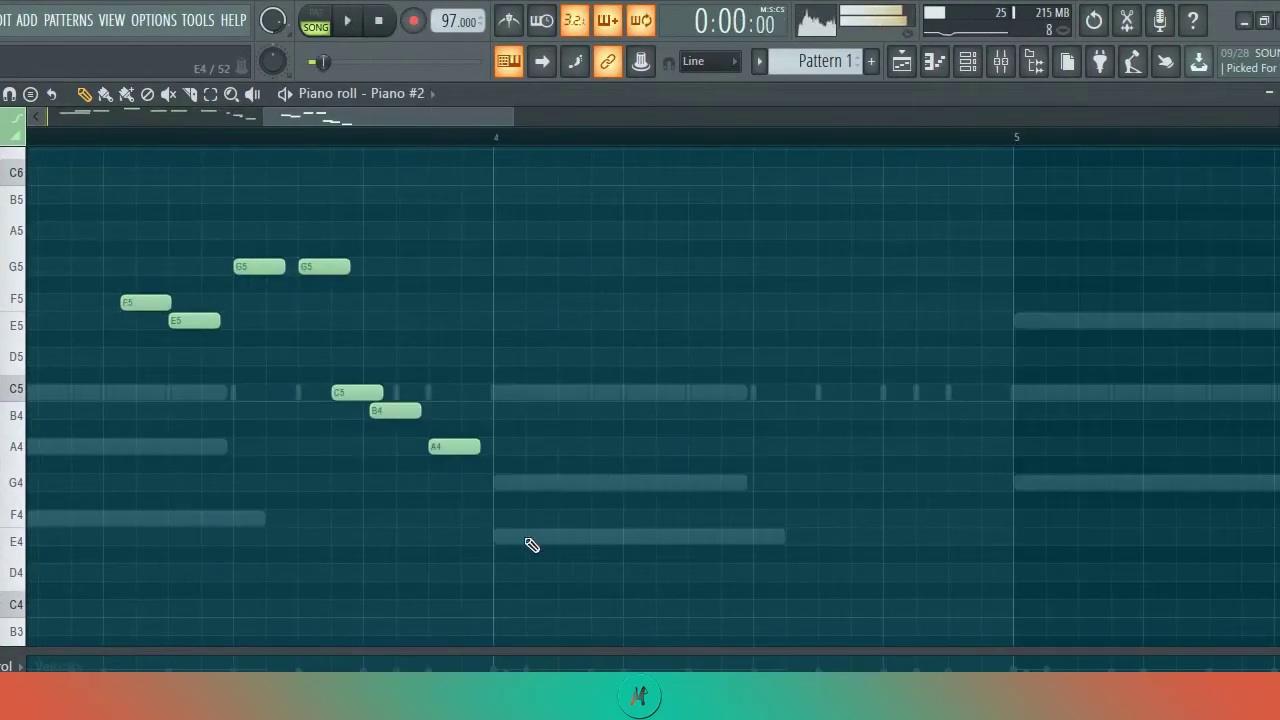
pyautogui.click(529, 540)
pyautogui.click(592, 396)
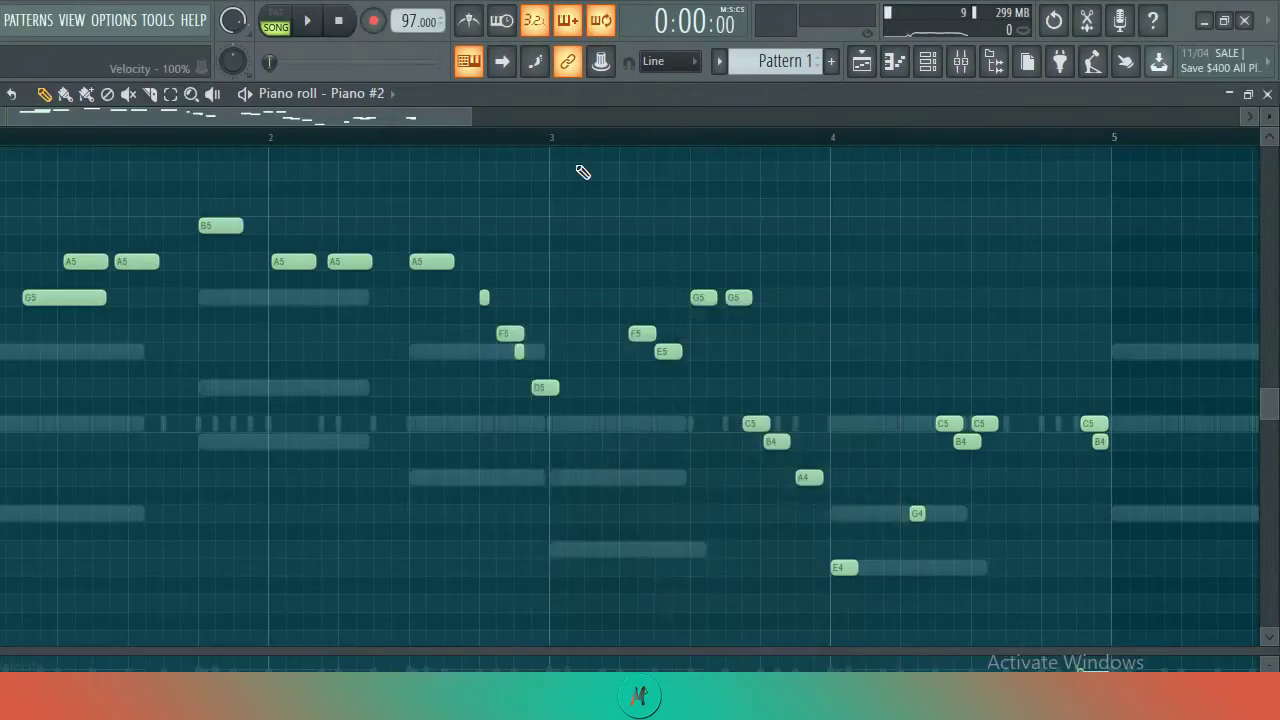
# Fill the gap near the end of bar 4 with short C5, B4, A4 and A4 notes during playback
pyautogui.press('space')
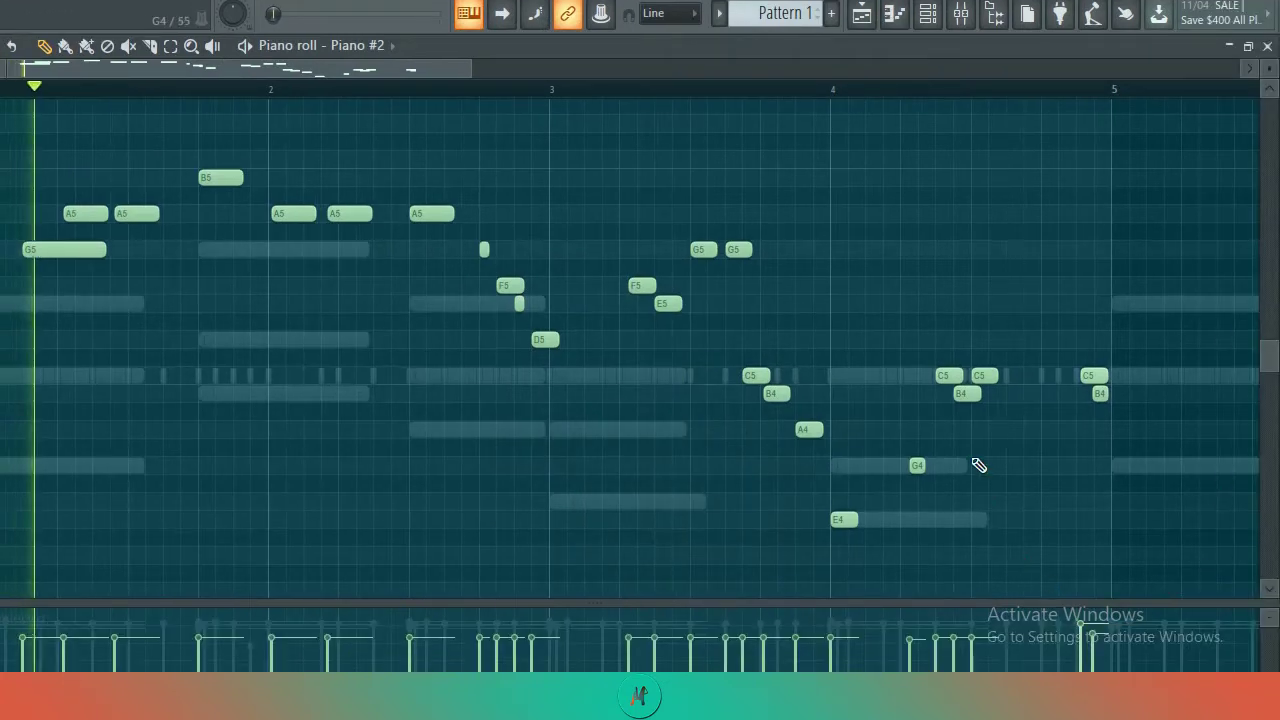
pyautogui.click(1030, 375)
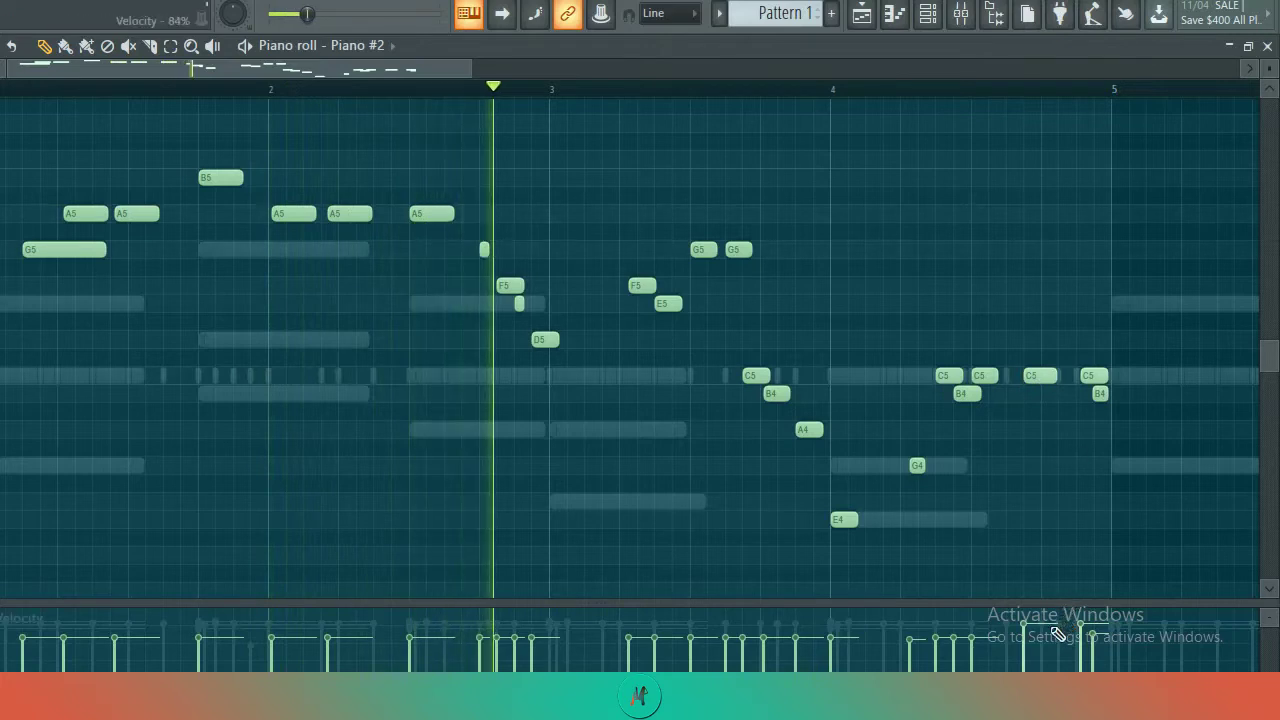
pyautogui.rightClick(1036, 376)
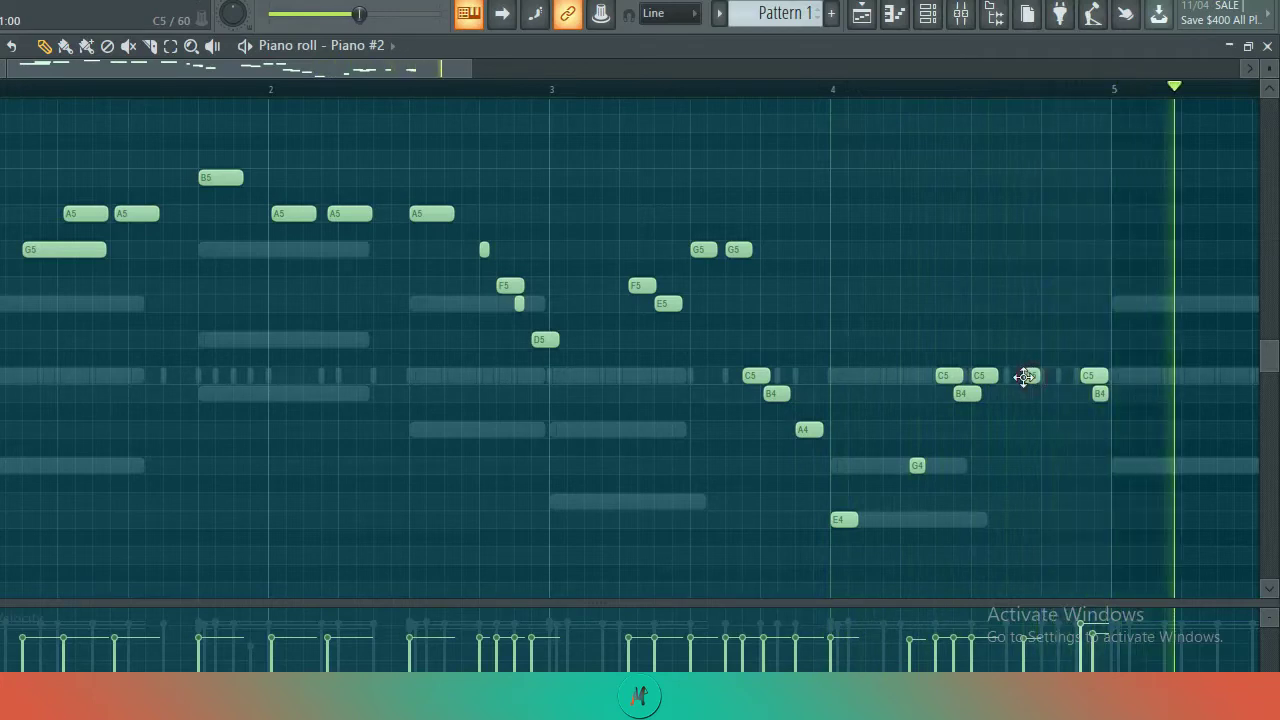
pyautogui.click(1012, 375)
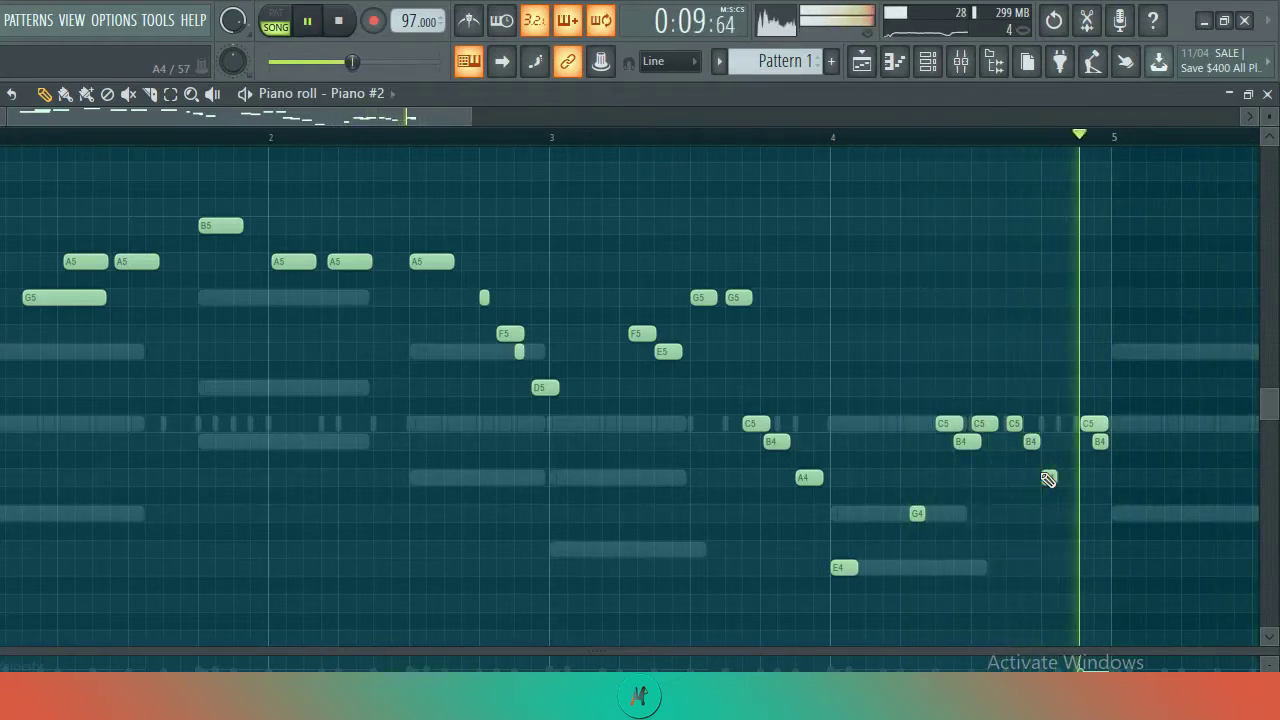
pyautogui.click(1050, 475)
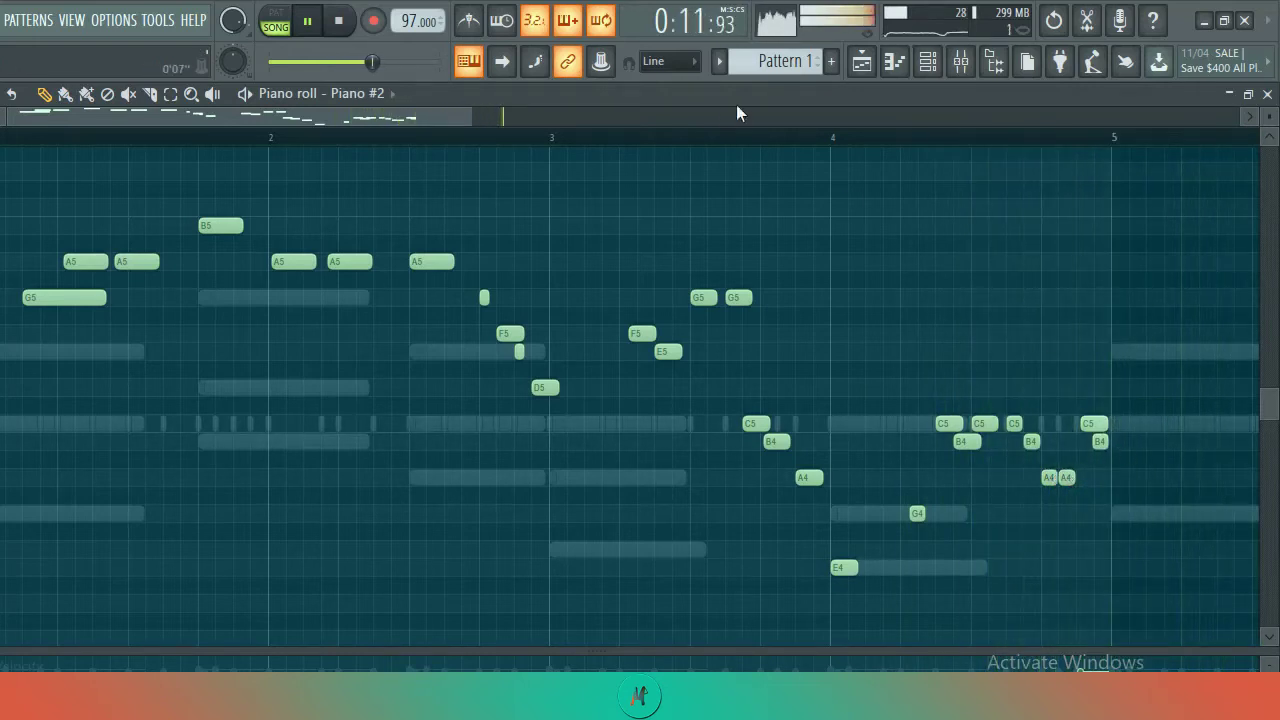
# Select the Piano #2 melody in bars 1 to 4 and duplicate it into bars 5 to 8
pyautogui.scroll(-5, 689, 158)
pyautogui.scroll(6, 692, 140)
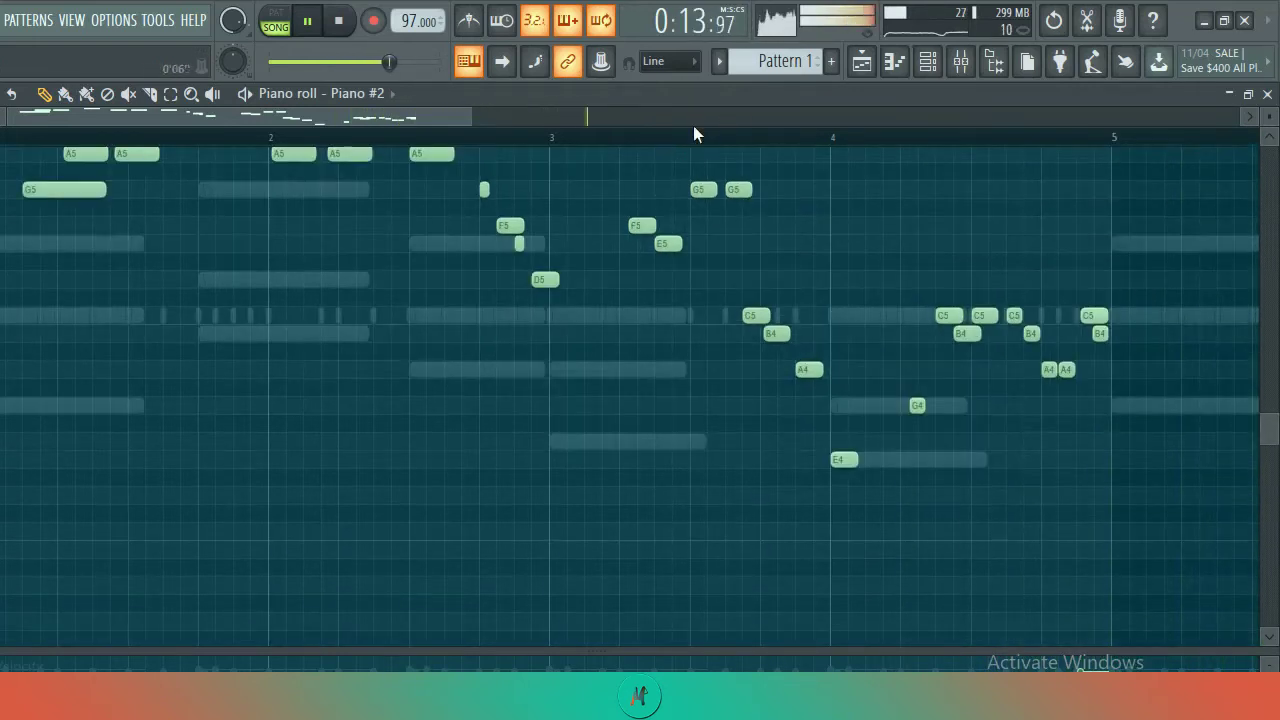
pyautogui.scroll(2, 695, 165)
pyautogui.scroll(-3, 706, 137)
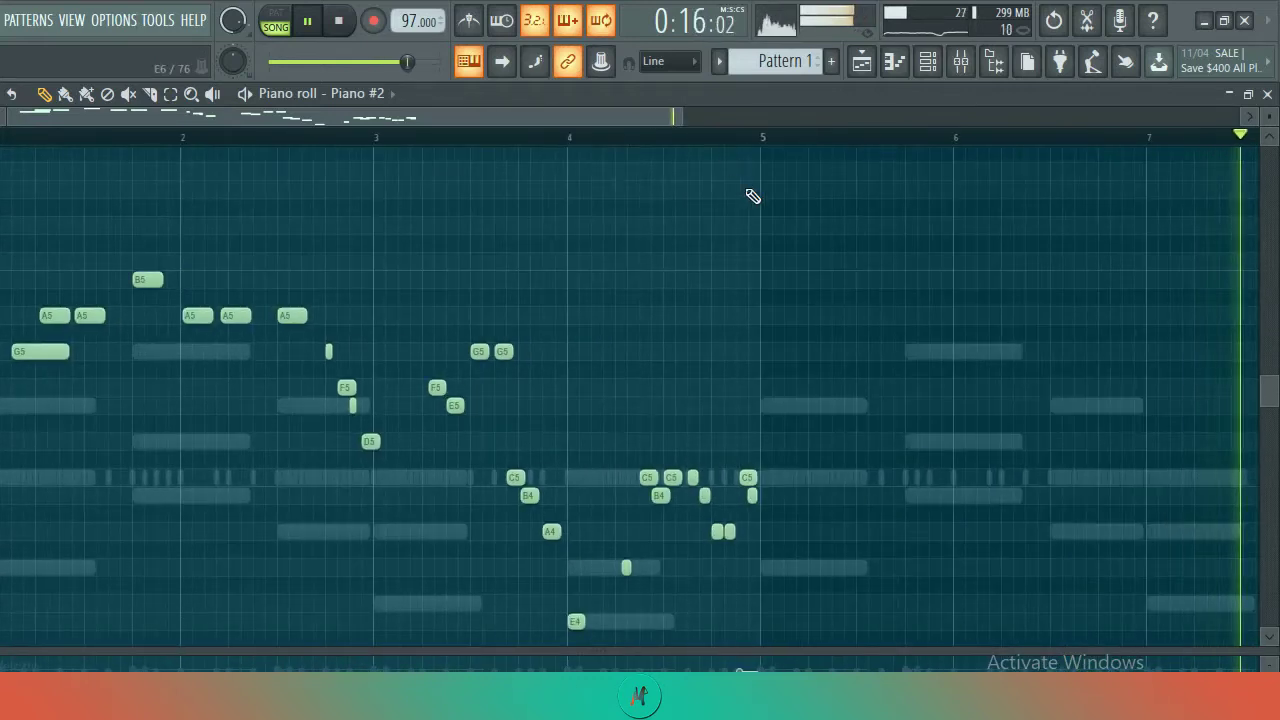
pyautogui.moveTo(762, 140); pyautogui.dragTo(0, 170)
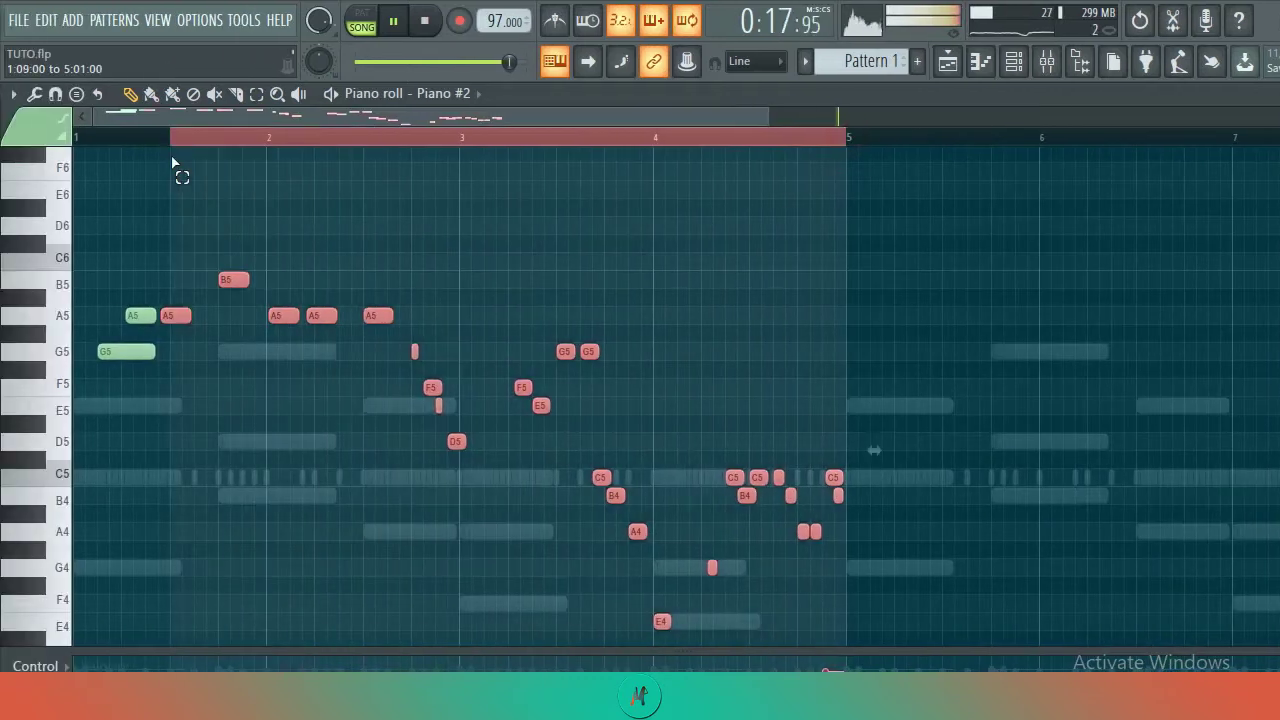
pyautogui.hotkey('ctrl', 'b')
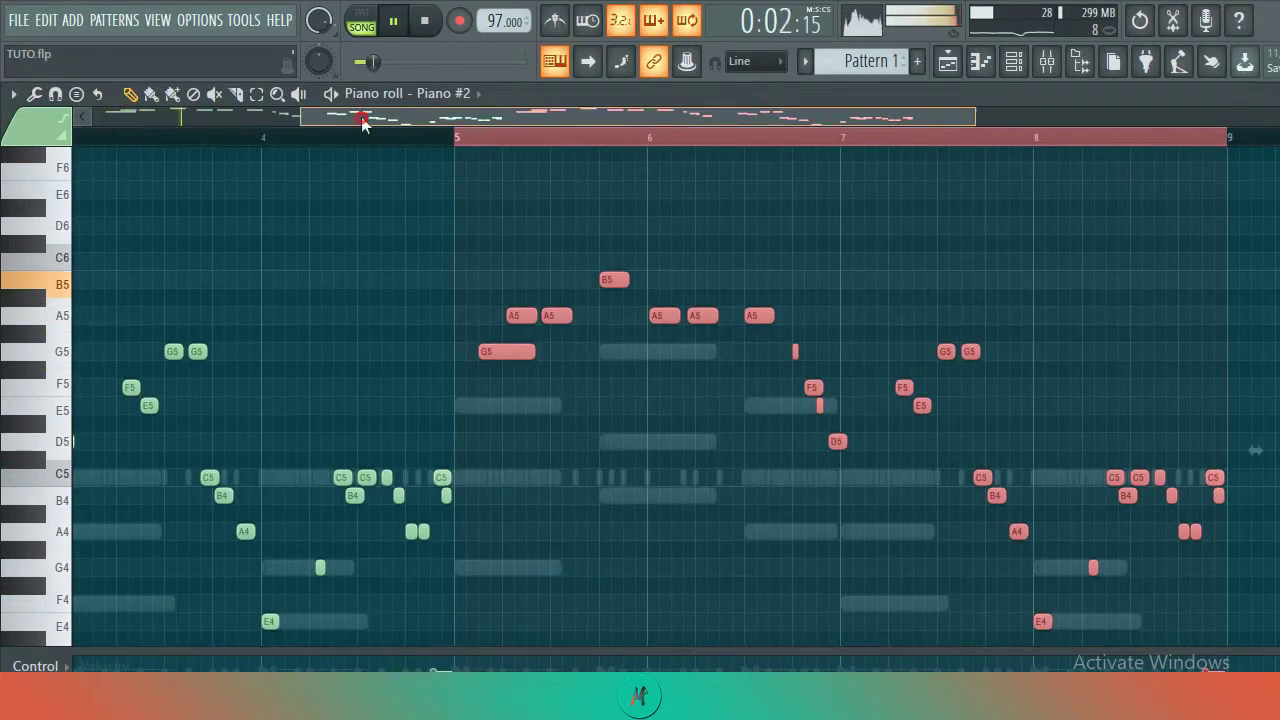
pyautogui.moveTo(363, 111); pyautogui.dragTo(79, 113)
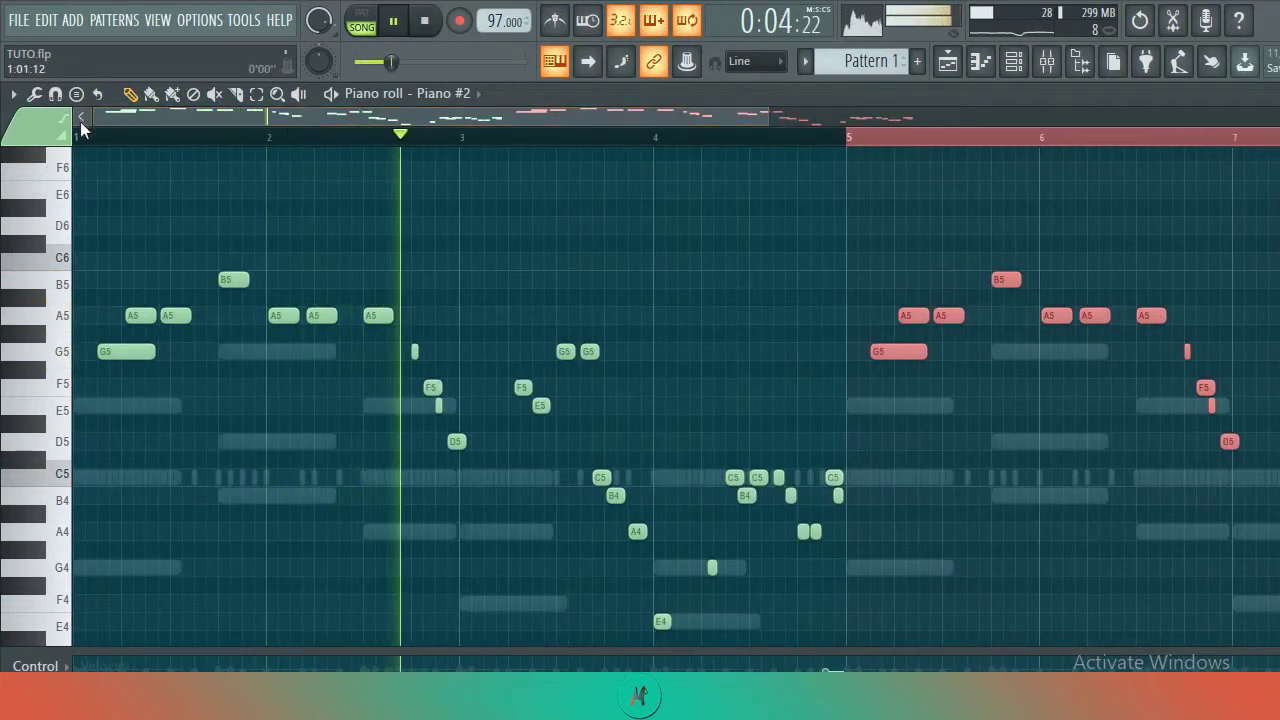
# Transpose the whole Piano #2 melody up one octave and lower the Piano #2 channel's volume
pyautogui.scroll(-3, 84, 138)
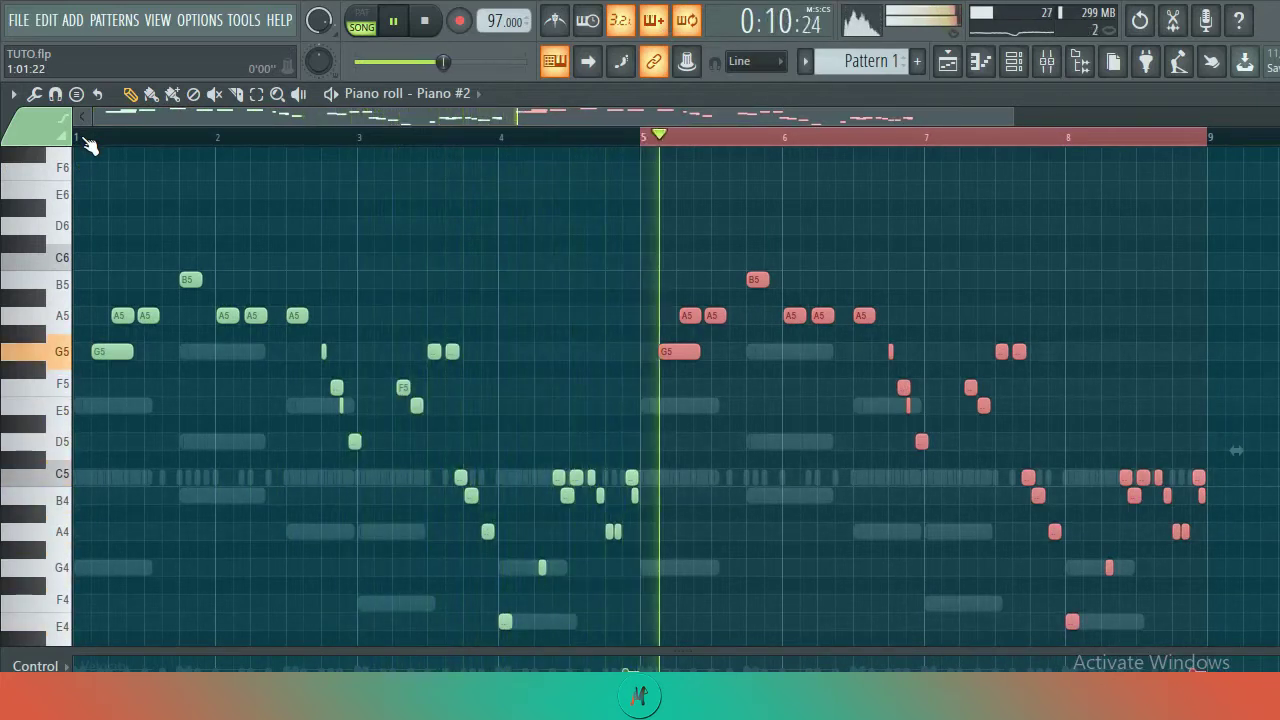
pyautogui.click(88, 142)
pyautogui.click(93, 189)
pyautogui.rightClick(95, 192)
pyautogui.hotkey('ctrl', 'Up')
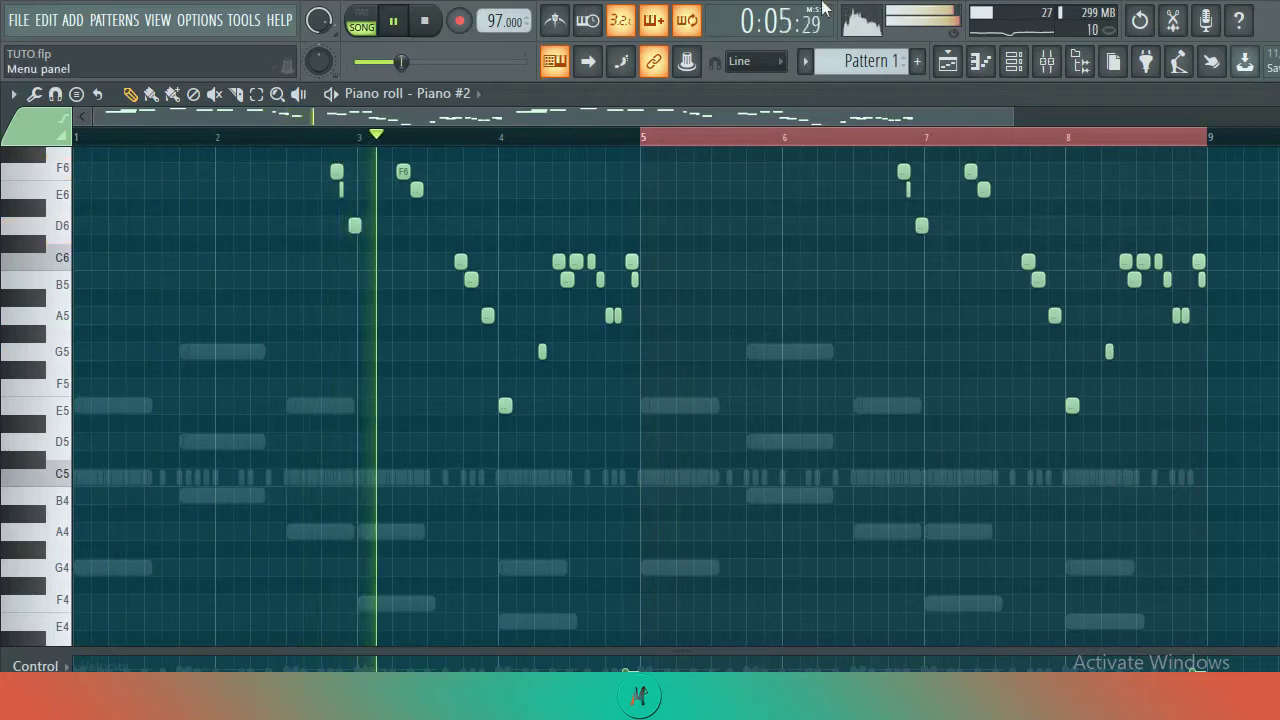
pyautogui.press('F6')
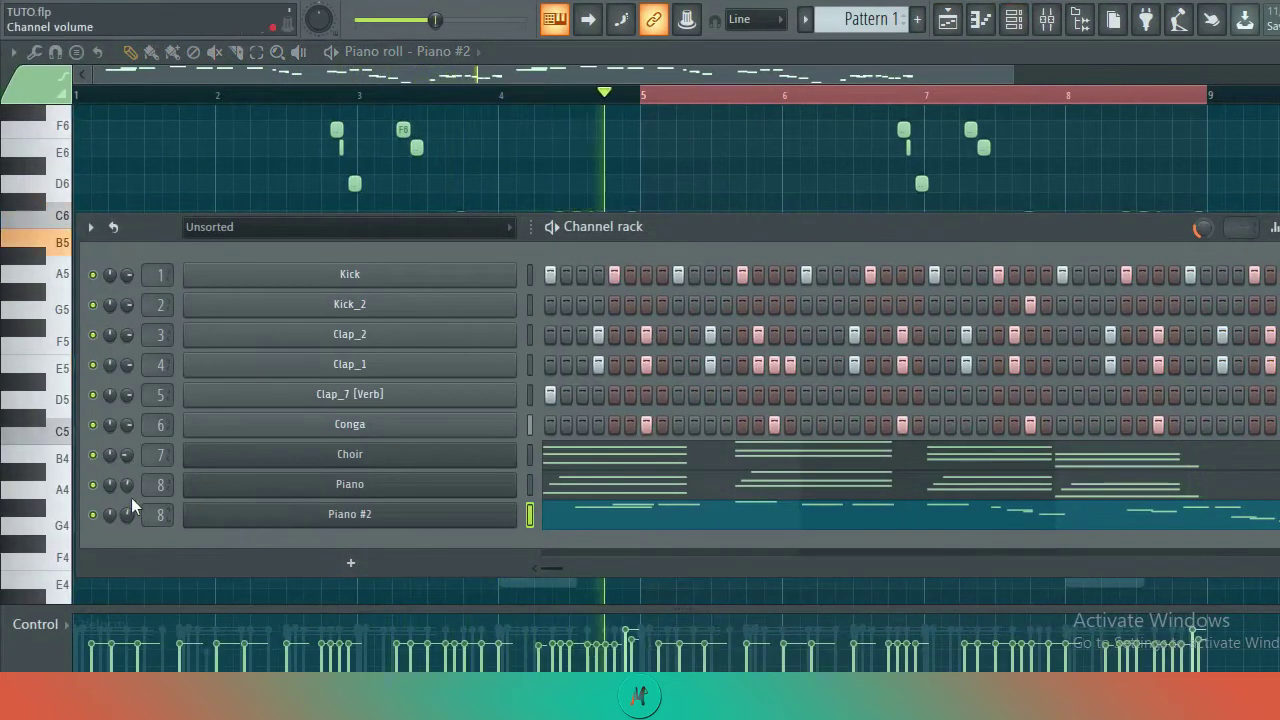
pyautogui.moveTo(124, 513); pyautogui.dragTo(124, 540)
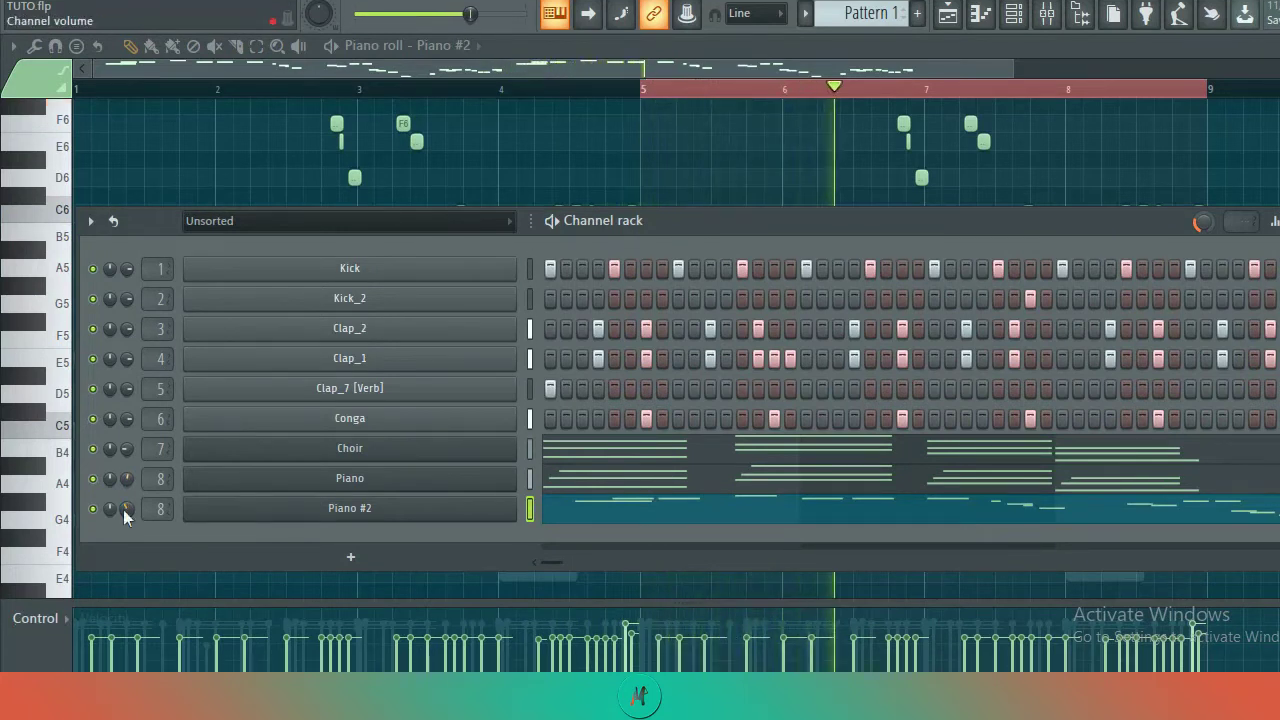
# Add an Xpand!2 instrument channel and load its Pad_1 preset
pyautogui.click(352, 563)
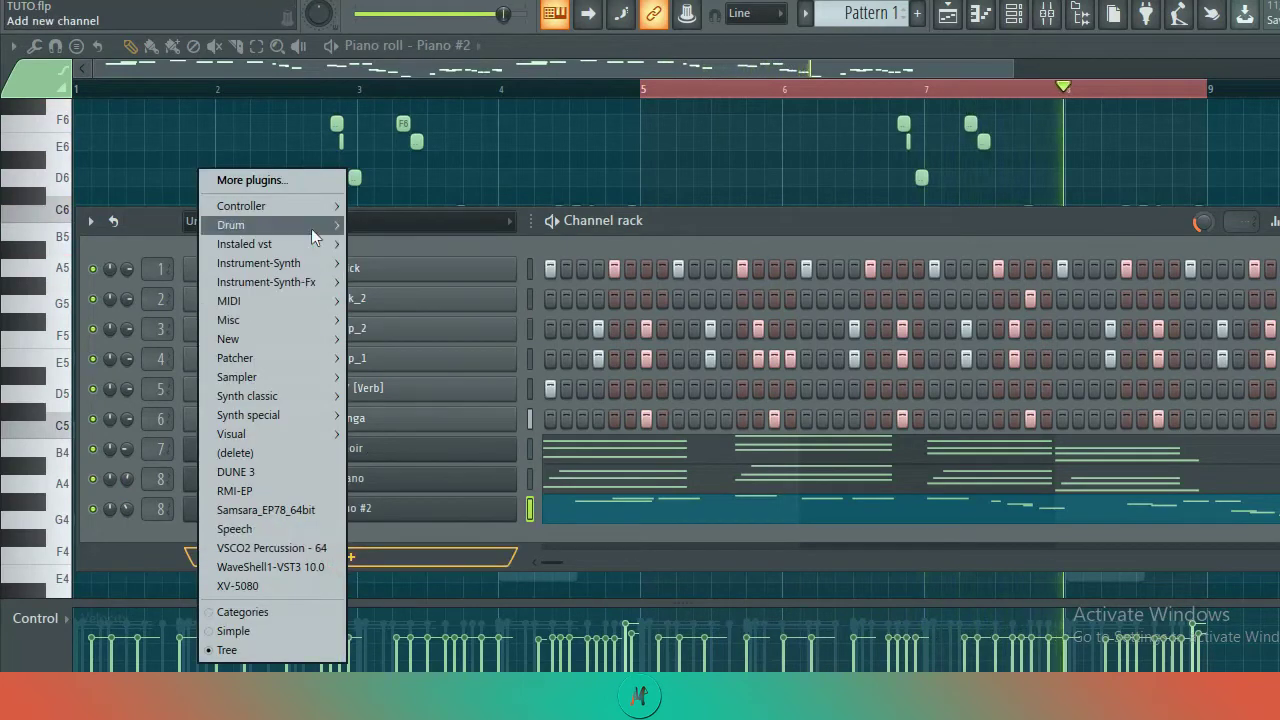
pyautogui.moveTo(280, 244)
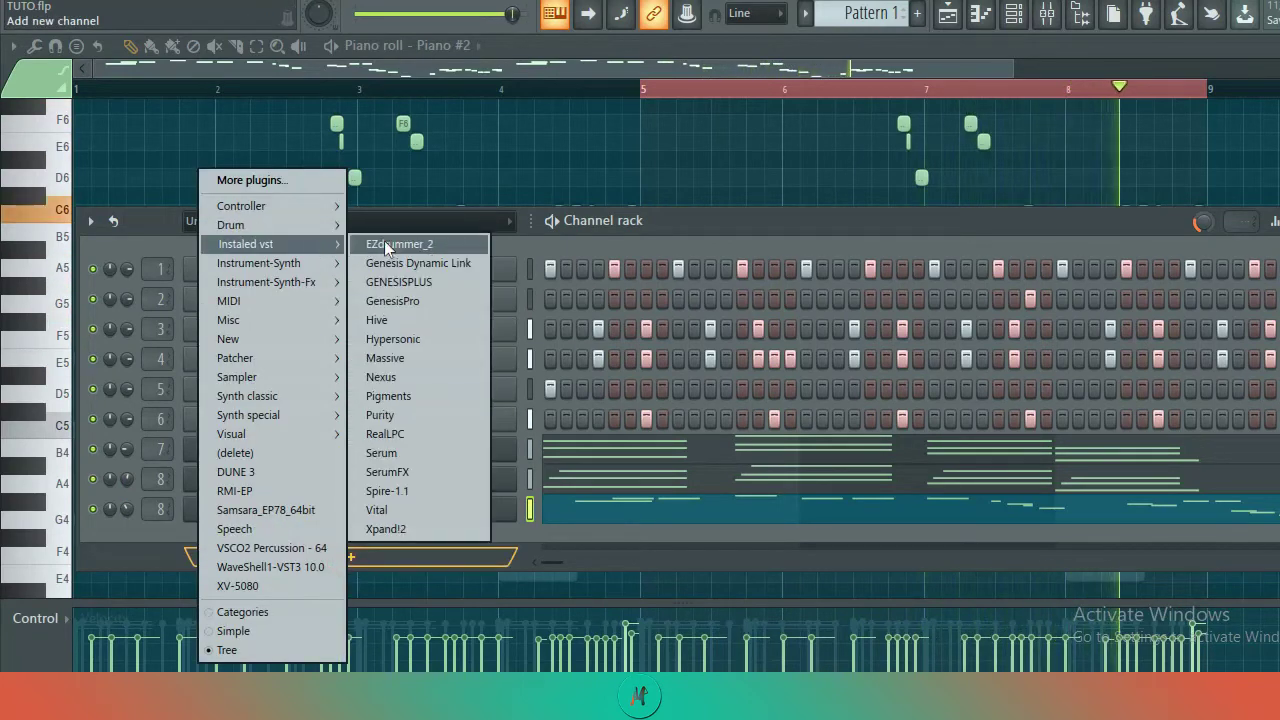
pyautogui.click(424, 528)
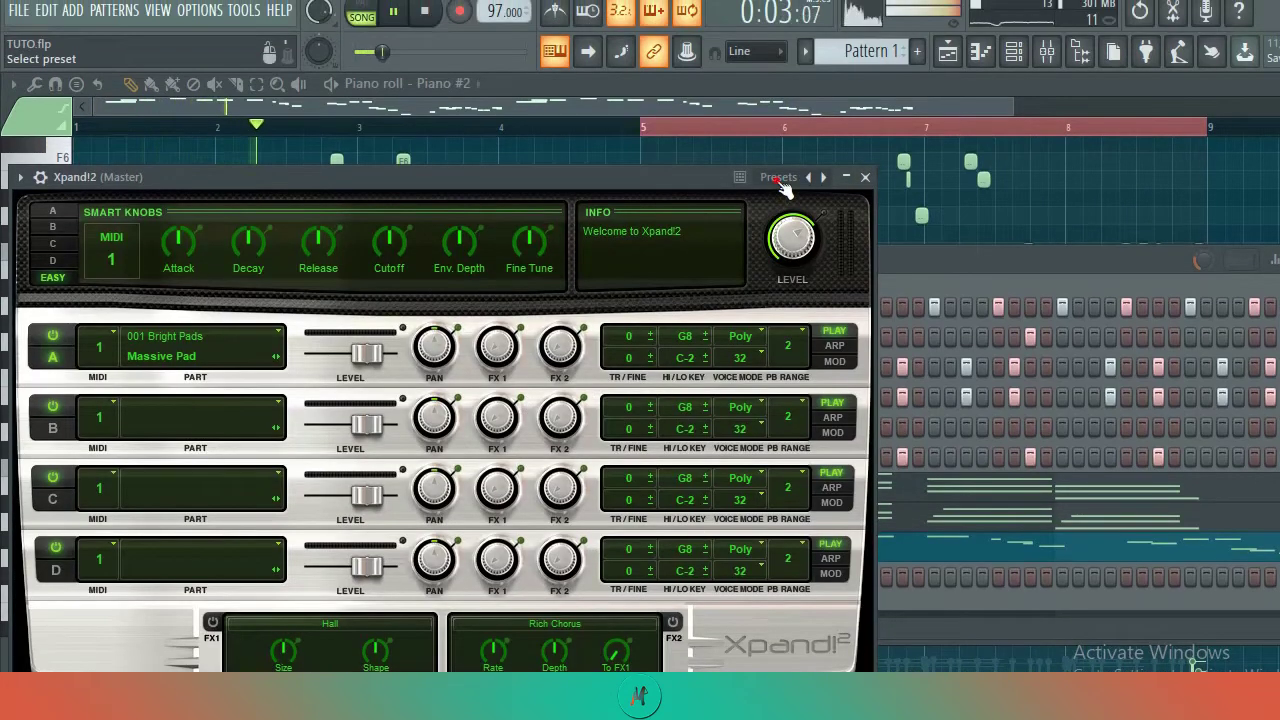
pyautogui.click(779, 178)
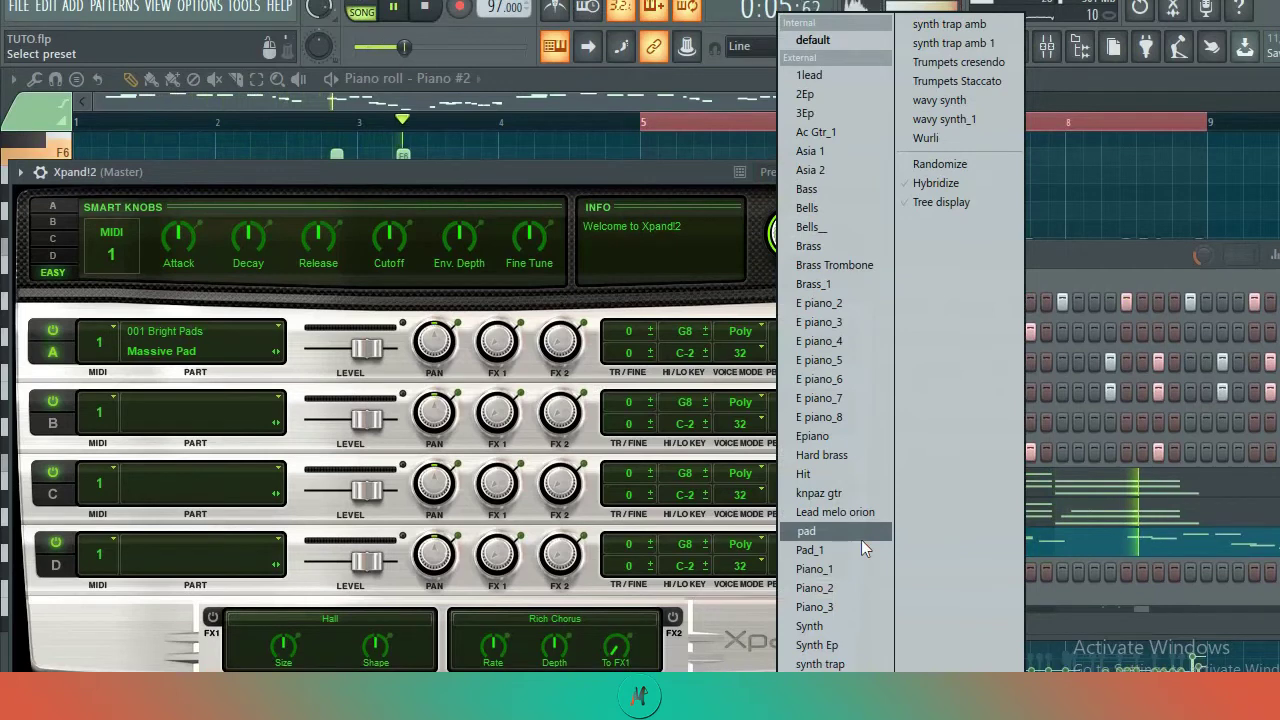
pyautogui.click(858, 536)
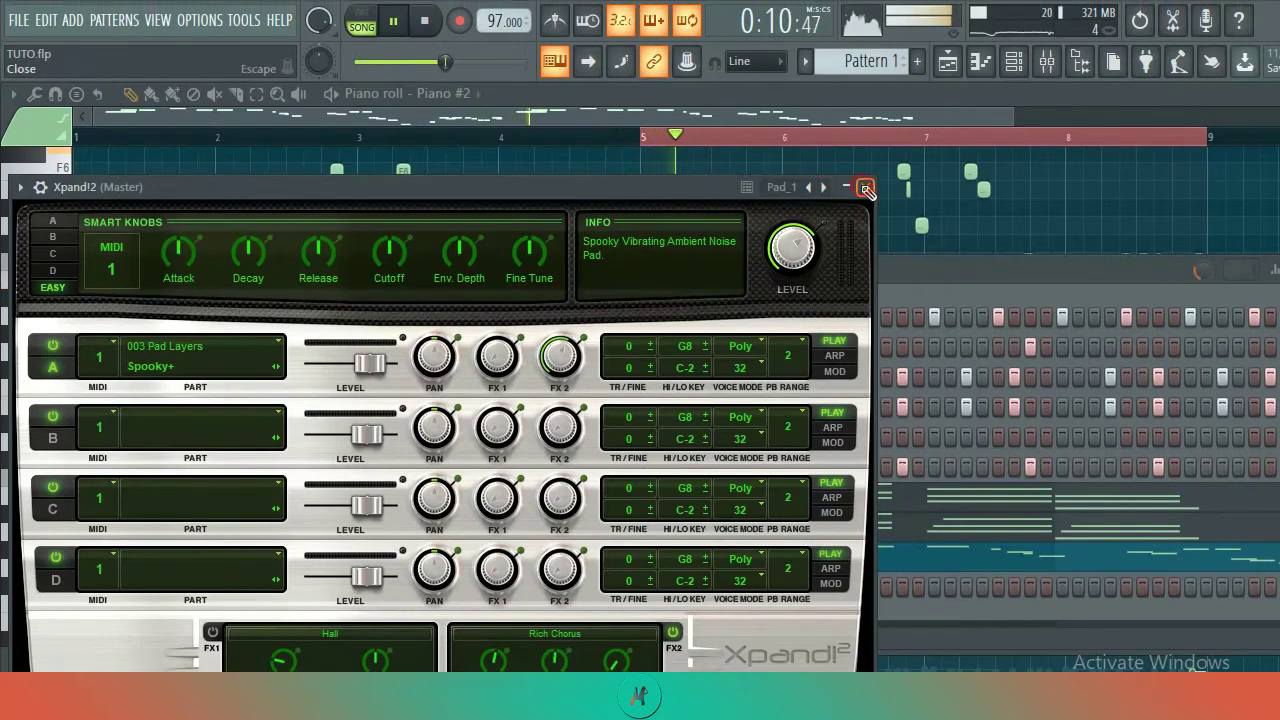
pyautogui.click(865, 188)
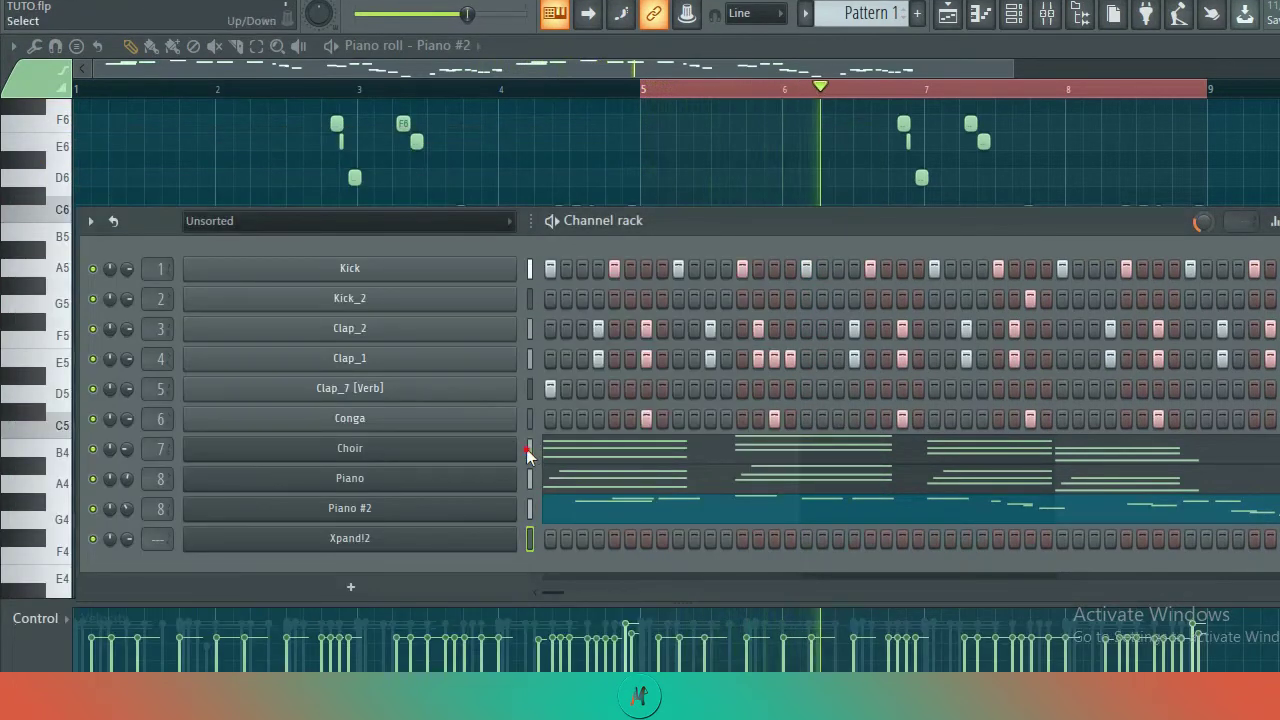
# Copy the Choir chord notes into the Xpand!2 channel and open them in the piano roll
pyautogui.click(533, 542)
pyautogui.press('space')
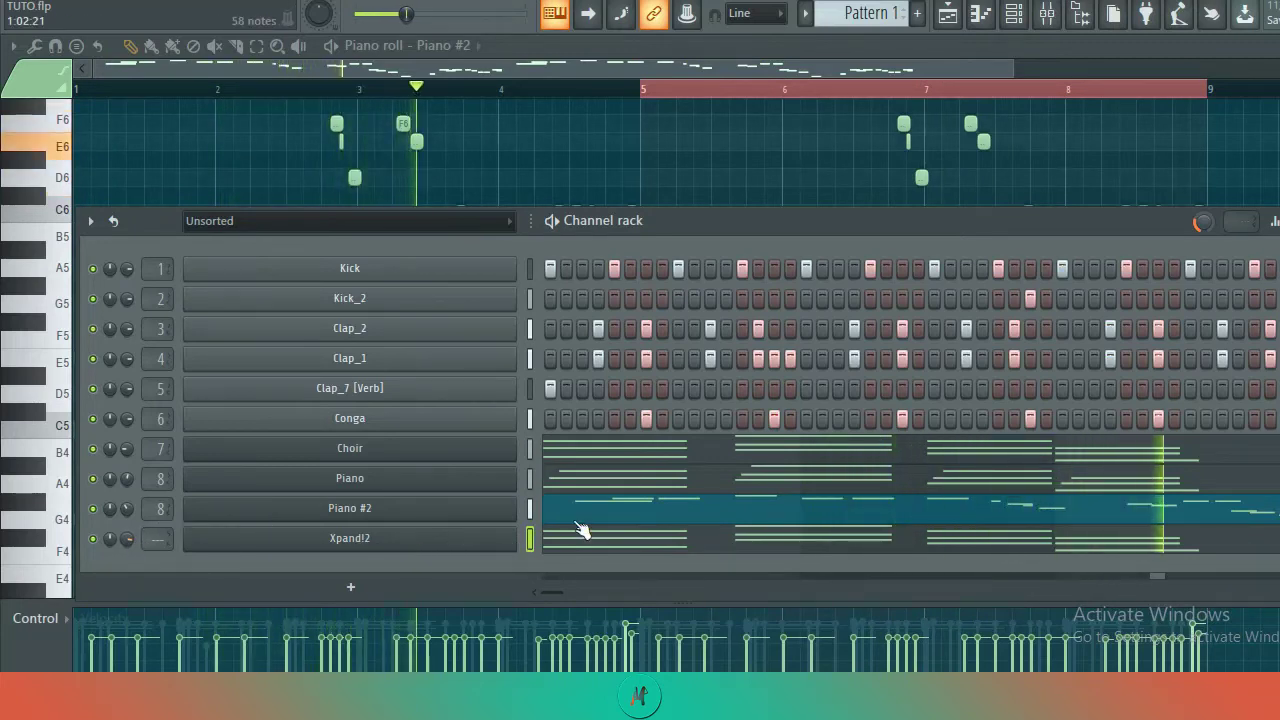
pyautogui.click(636, 533)
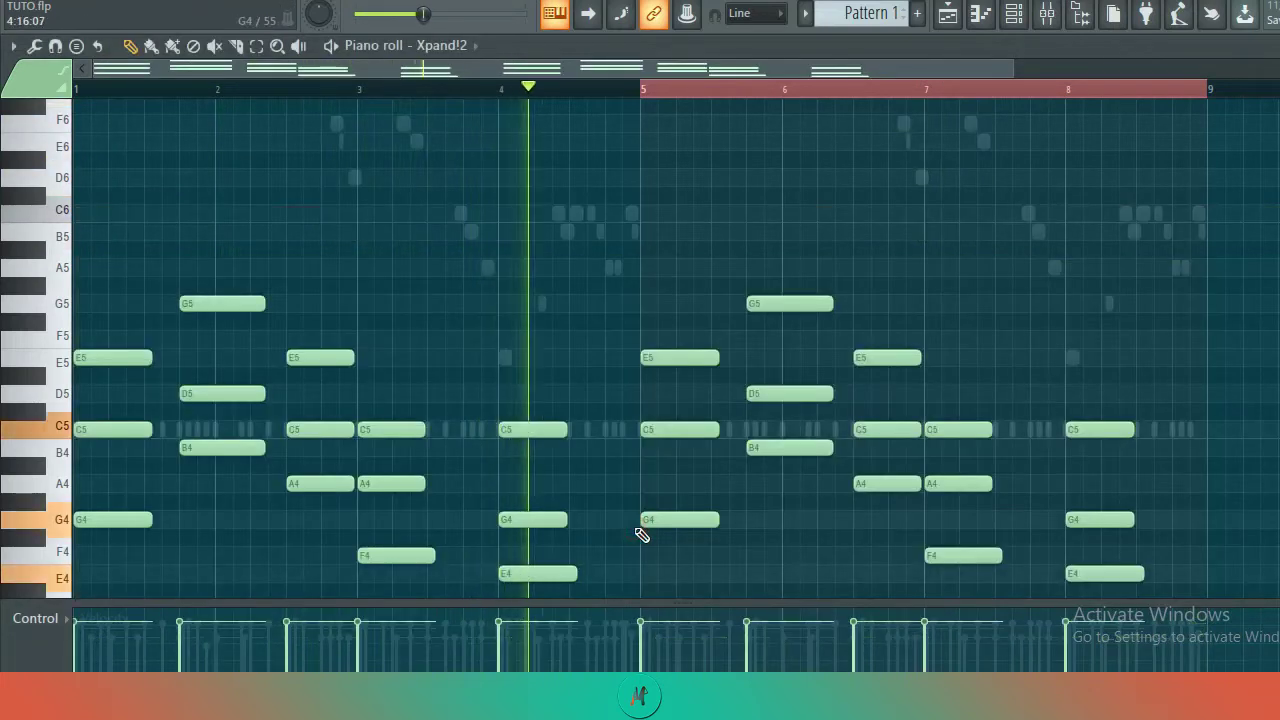
# Lengthen the first two Xpand!2 chords in bars 1 and 2 so each reaches the start of the next chord
pyautogui.hotkey('ctrl', 'a')
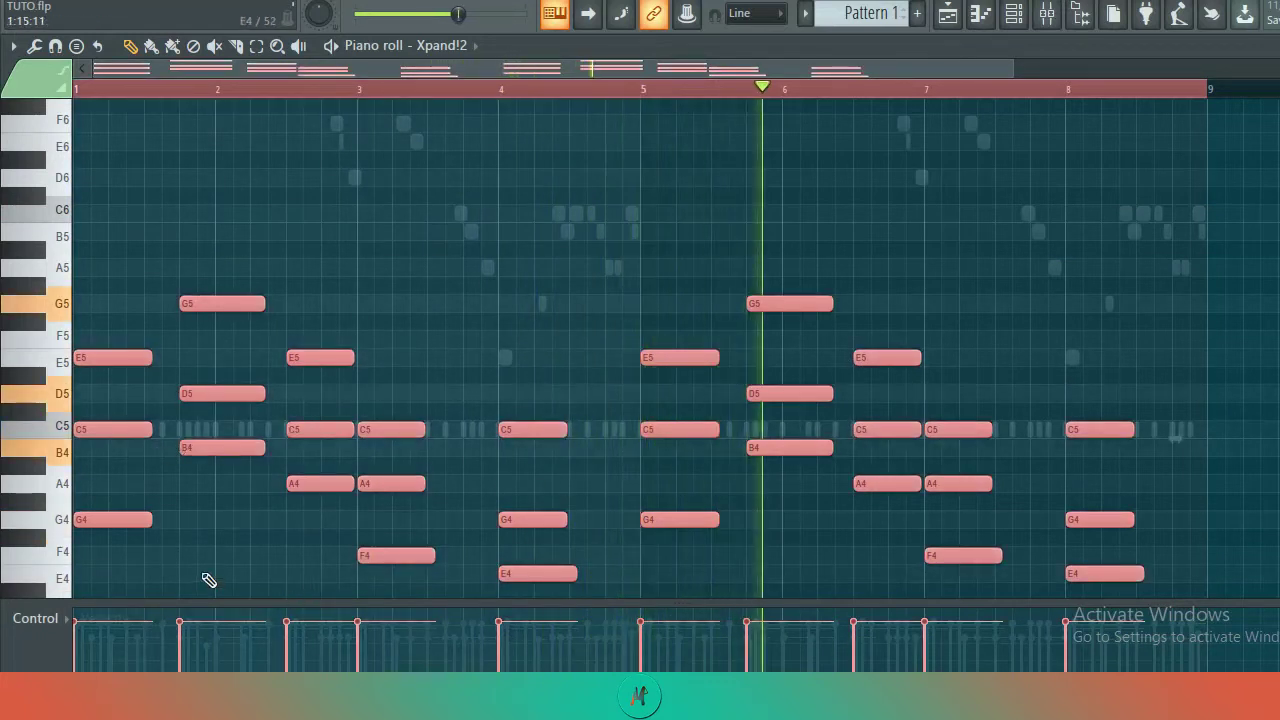
pyautogui.moveTo(193, 562); pyautogui.dragTo(138, 300)
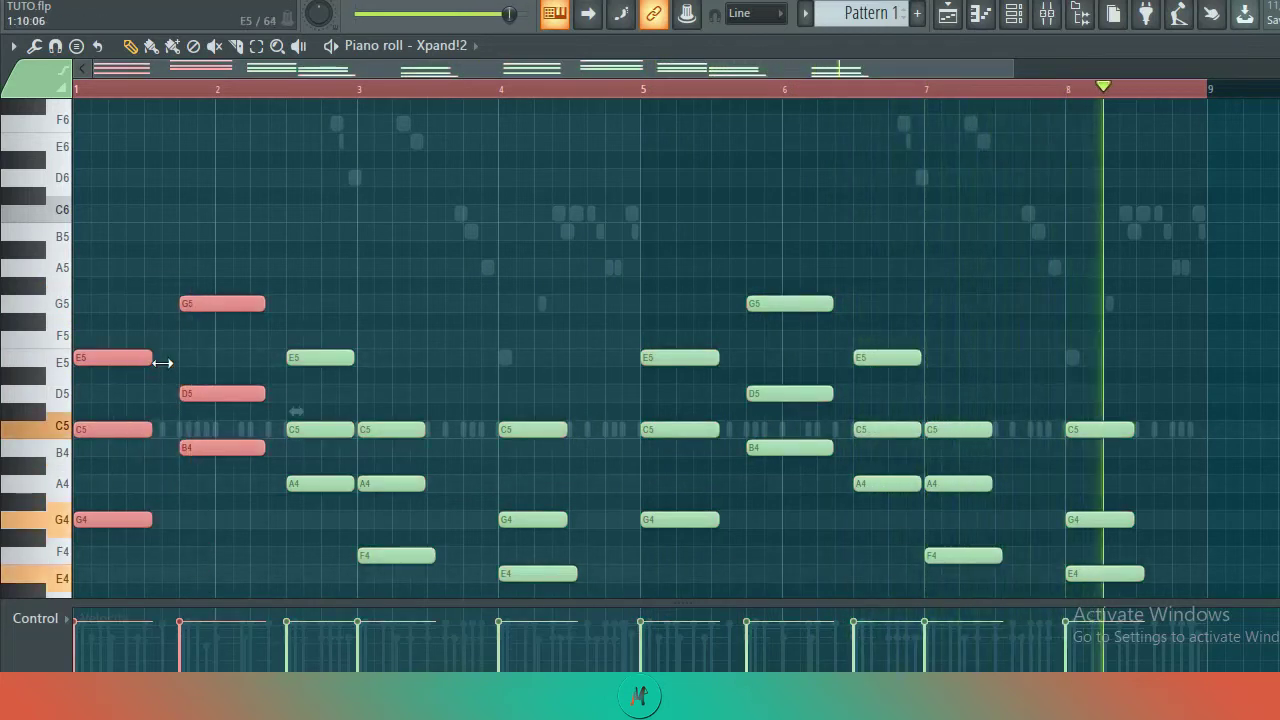
pyautogui.moveTo(152, 360); pyautogui.dragTo(176, 372)
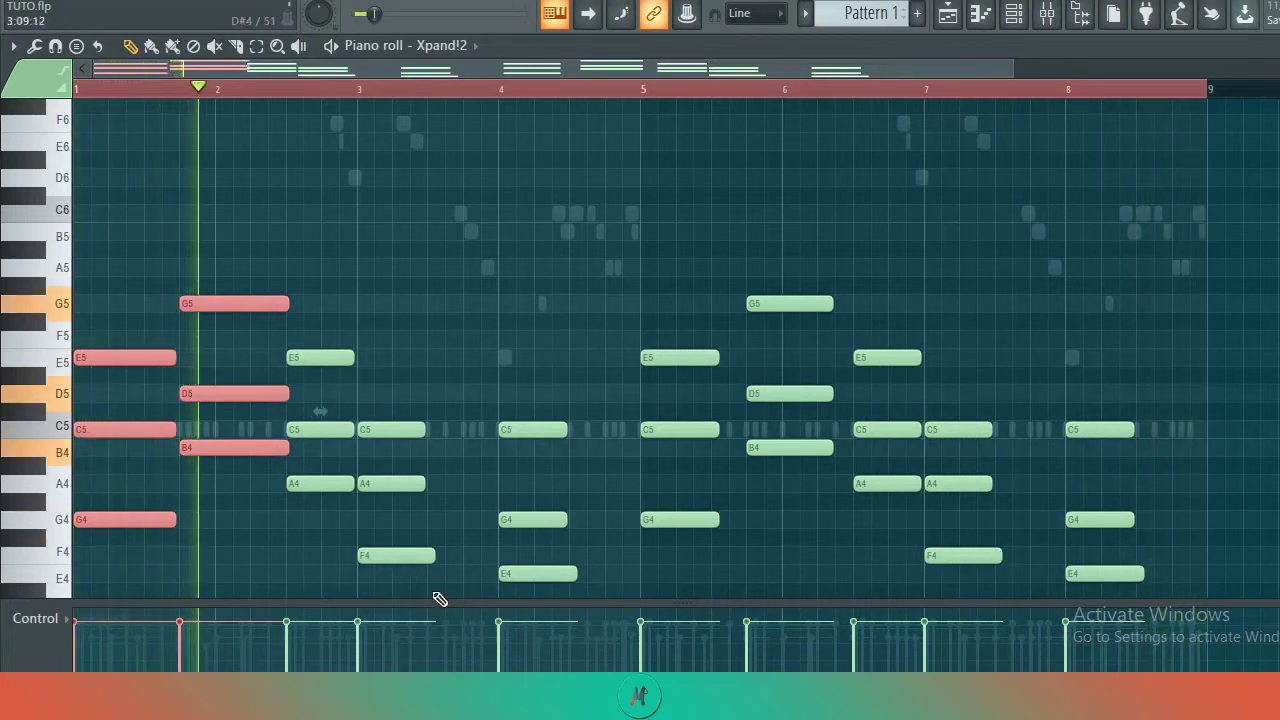
pyautogui.click(604, 597)
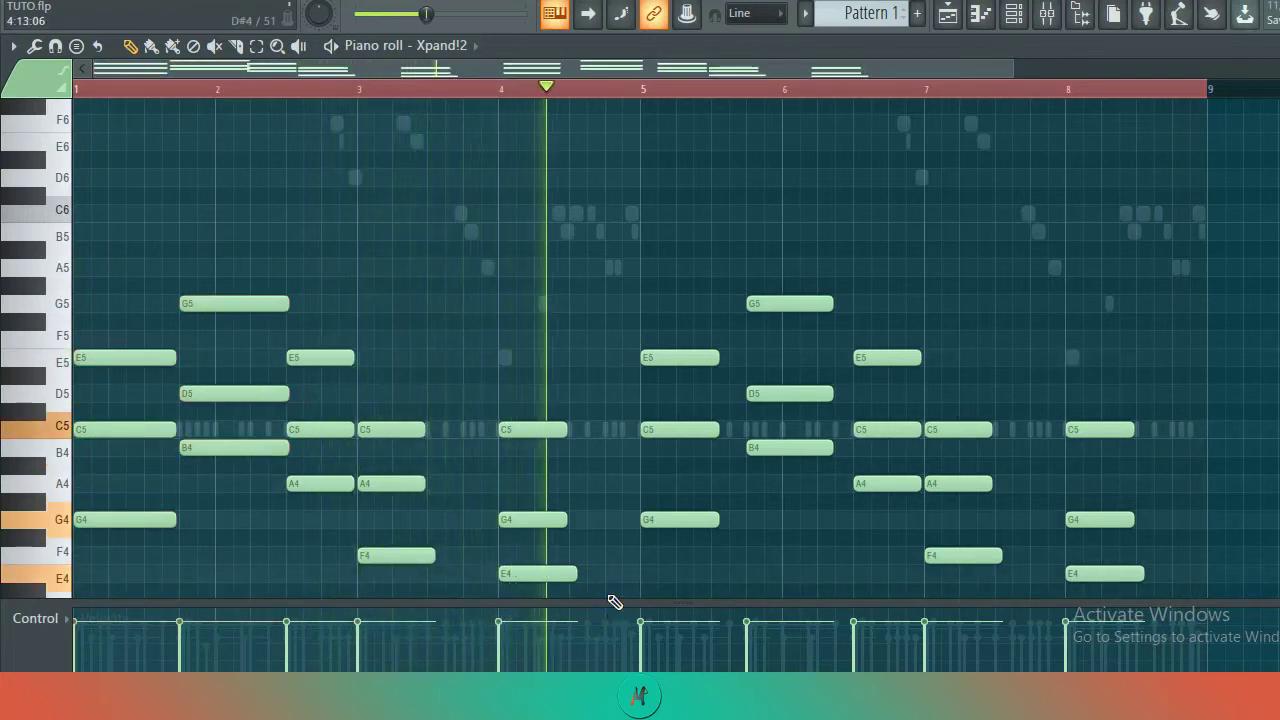
# Stretch the Xpand!2 chords in bars 3 and 4 so each sustains for its full bar
pyautogui.moveTo(547, 536); pyautogui.dragTo(494, 499)
pyautogui.rightClick(495, 502)
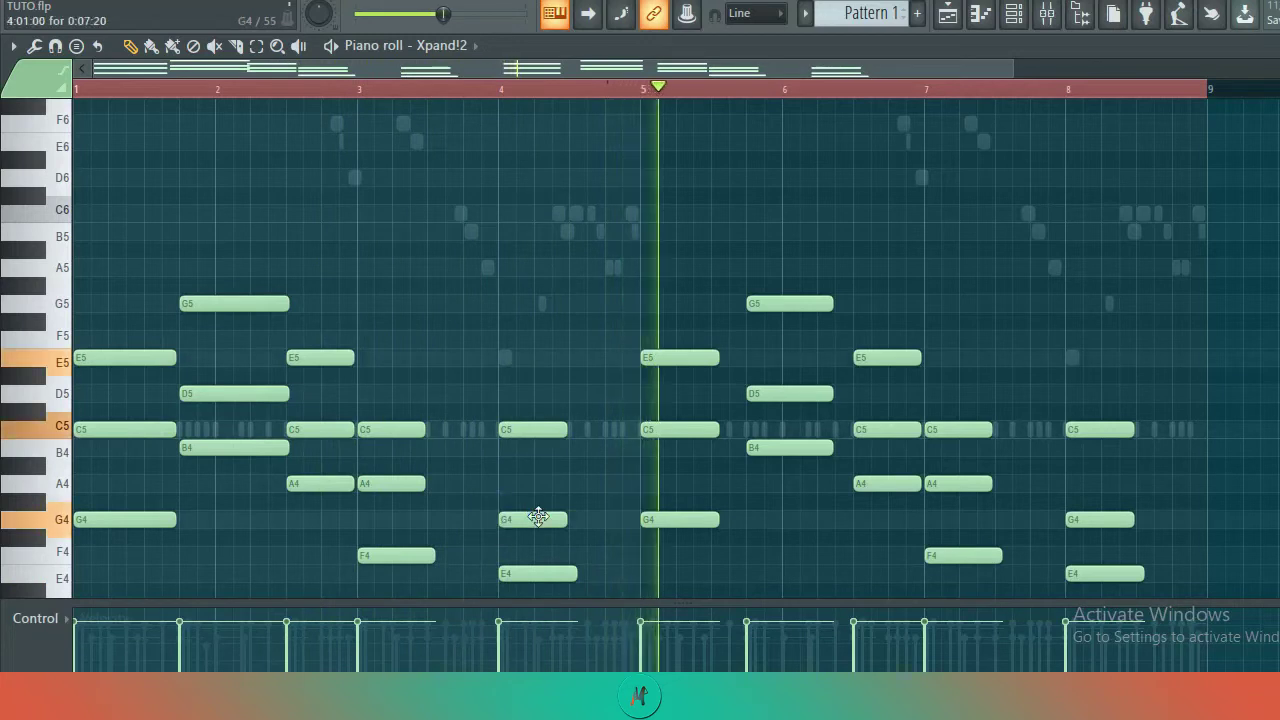
pyautogui.moveTo(585, 580); pyautogui.dragTo(356, 420)
pyautogui.press('space')
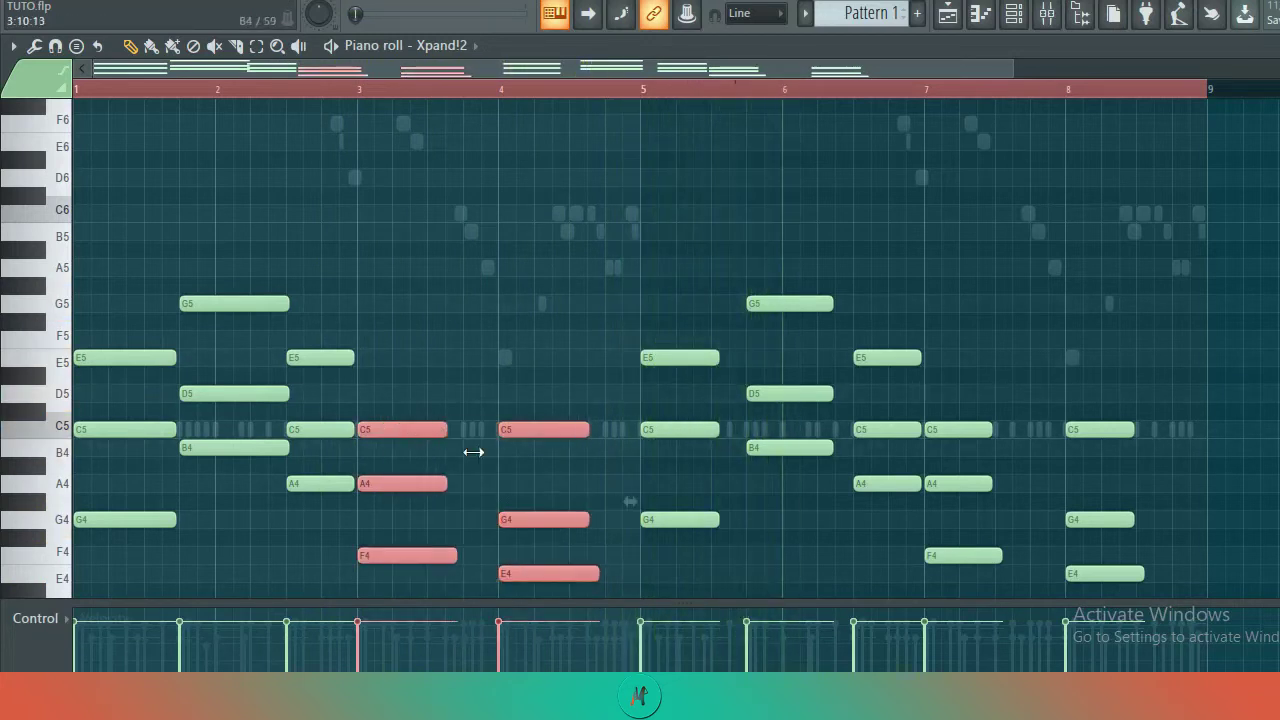
pyautogui.moveTo(473, 452); pyautogui.dragTo(501, 466)
# Stretch the Xpand!2 chords in bars 5 to 8 to match the first four bars, ending the bar 7 F4 at the bar line
pyautogui.moveTo(771, 580); pyautogui.dragTo(707, 318)
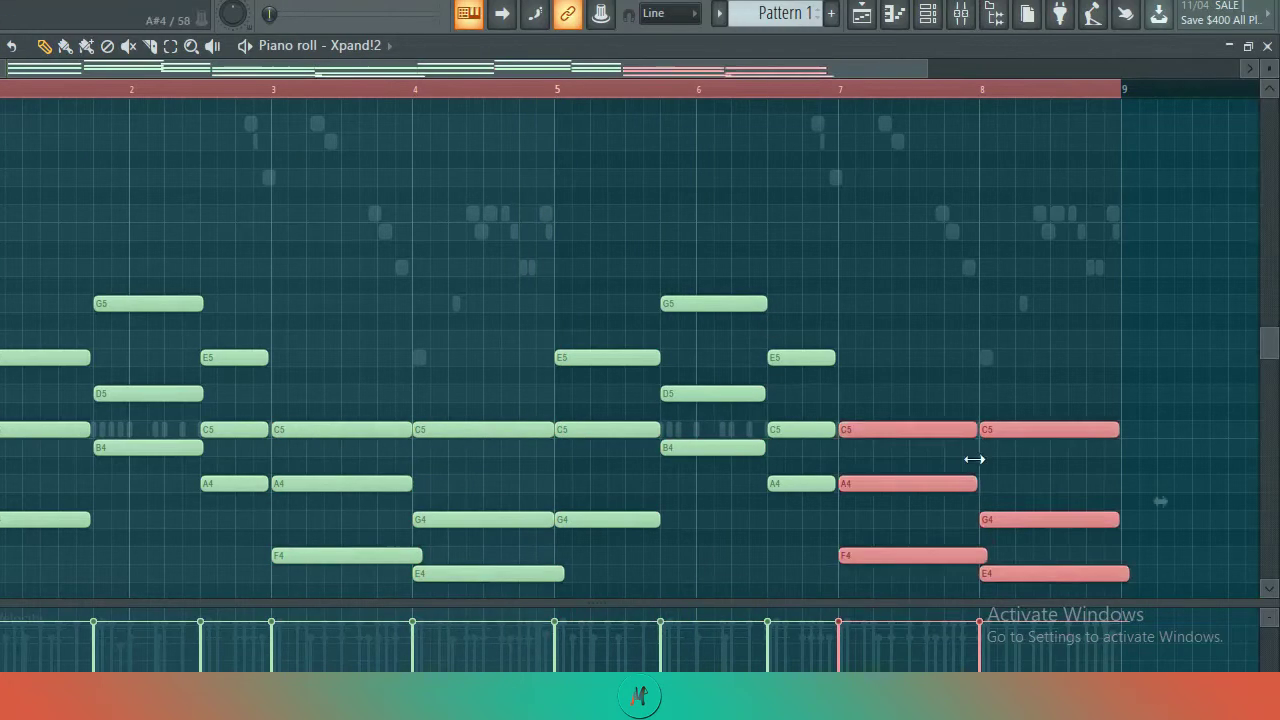
pyautogui.hotkey('ctrl', 'd')
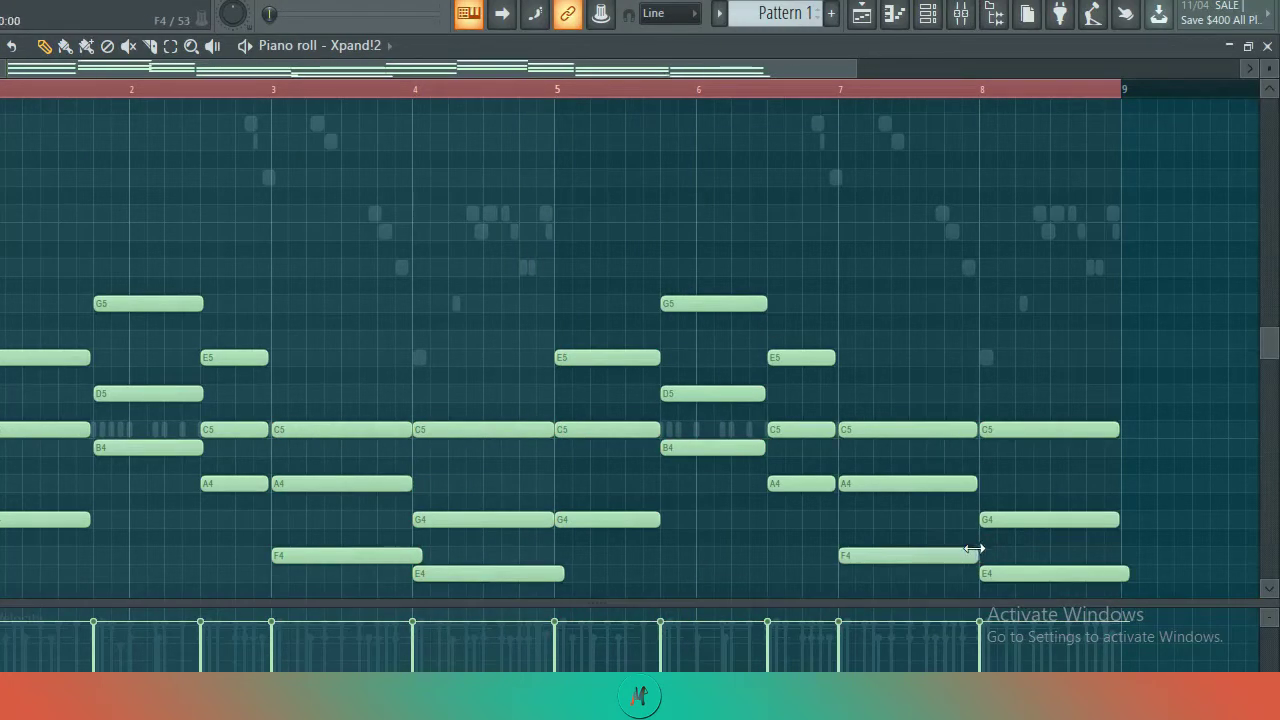
pyautogui.press('space')
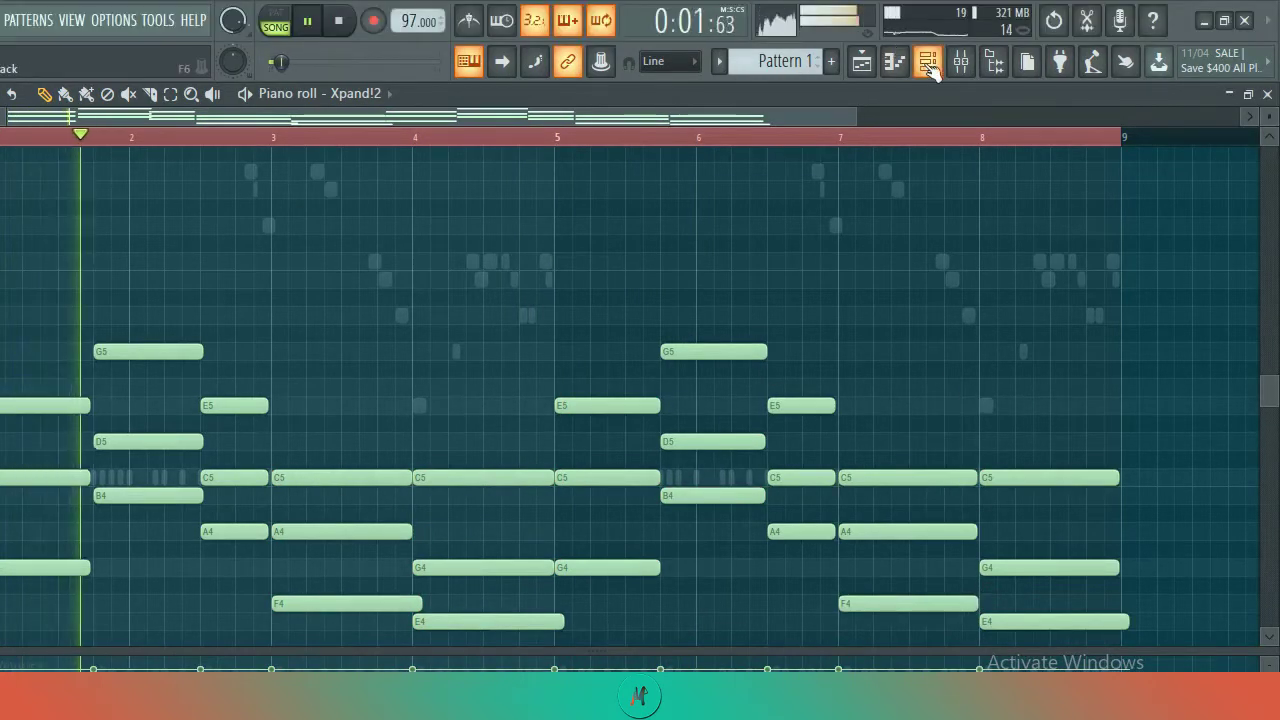
# Lower the Xpand!2 channel's volume slightly and rename the channel as Pad
pyautogui.click(929, 18)
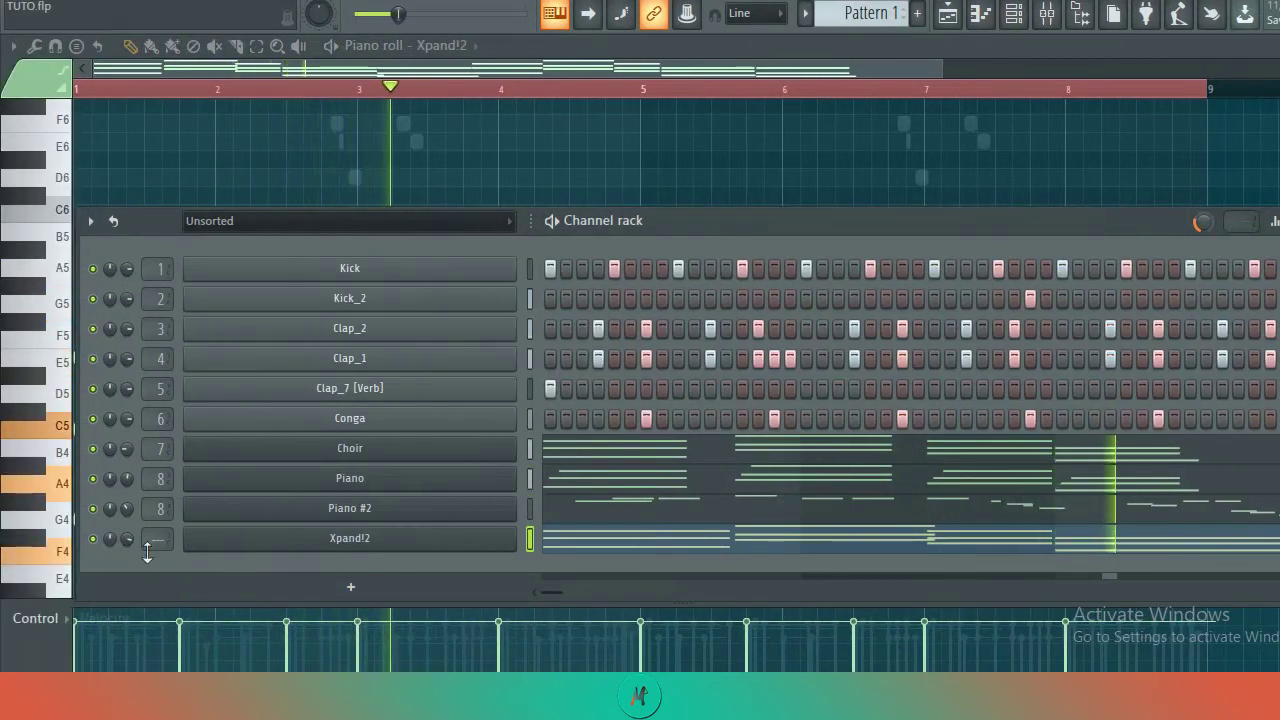
pyautogui.moveTo(131, 544); pyautogui.dragTo(131, 552)
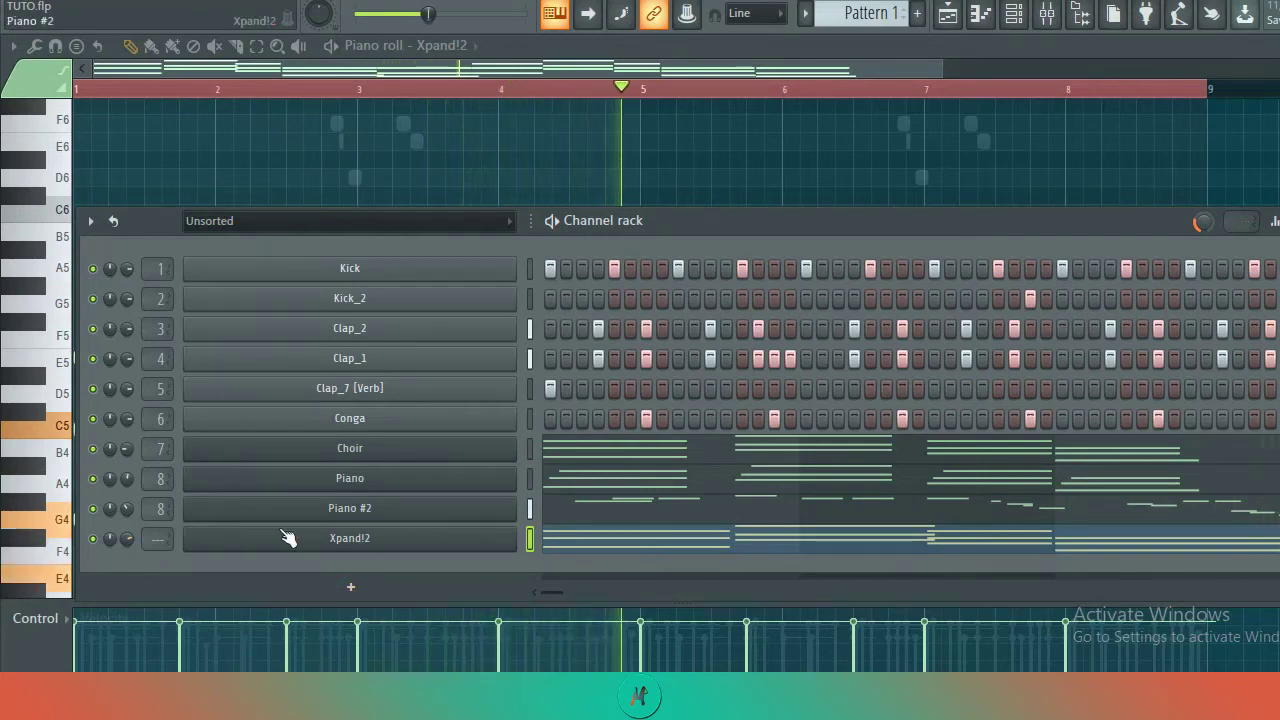
pyautogui.rightClick(492, 492)
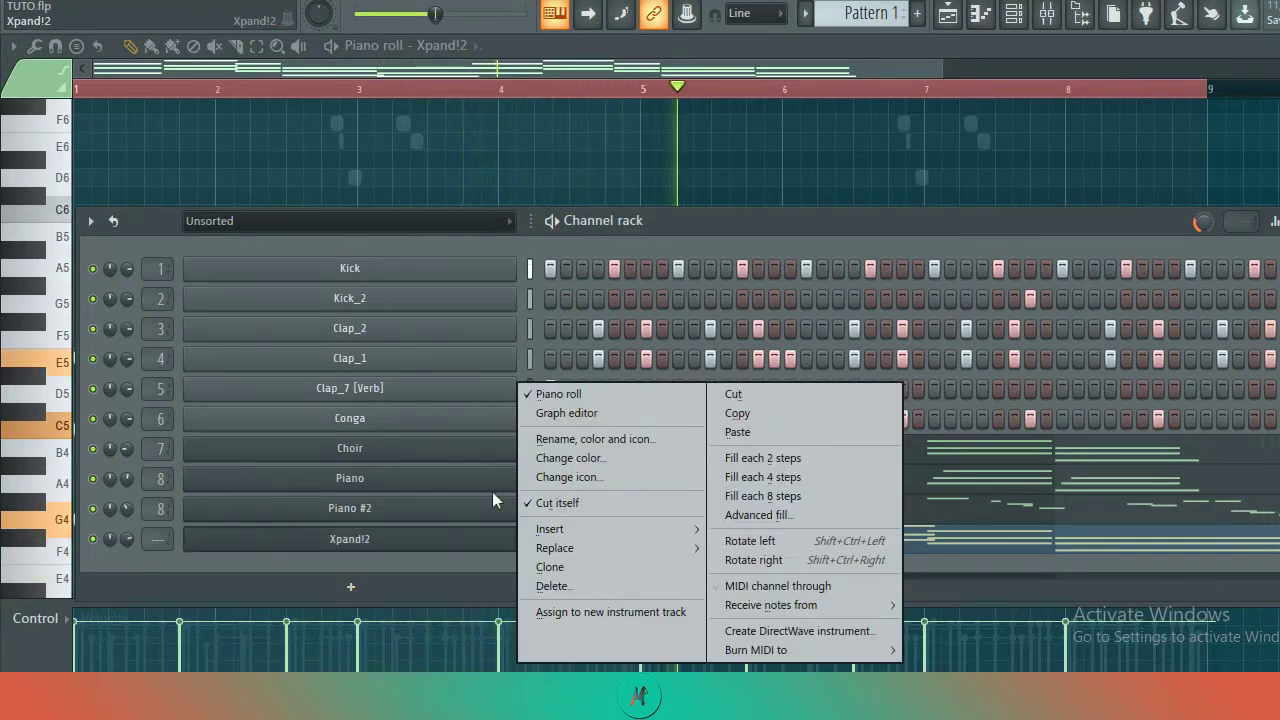
pyautogui.click(560, 438)
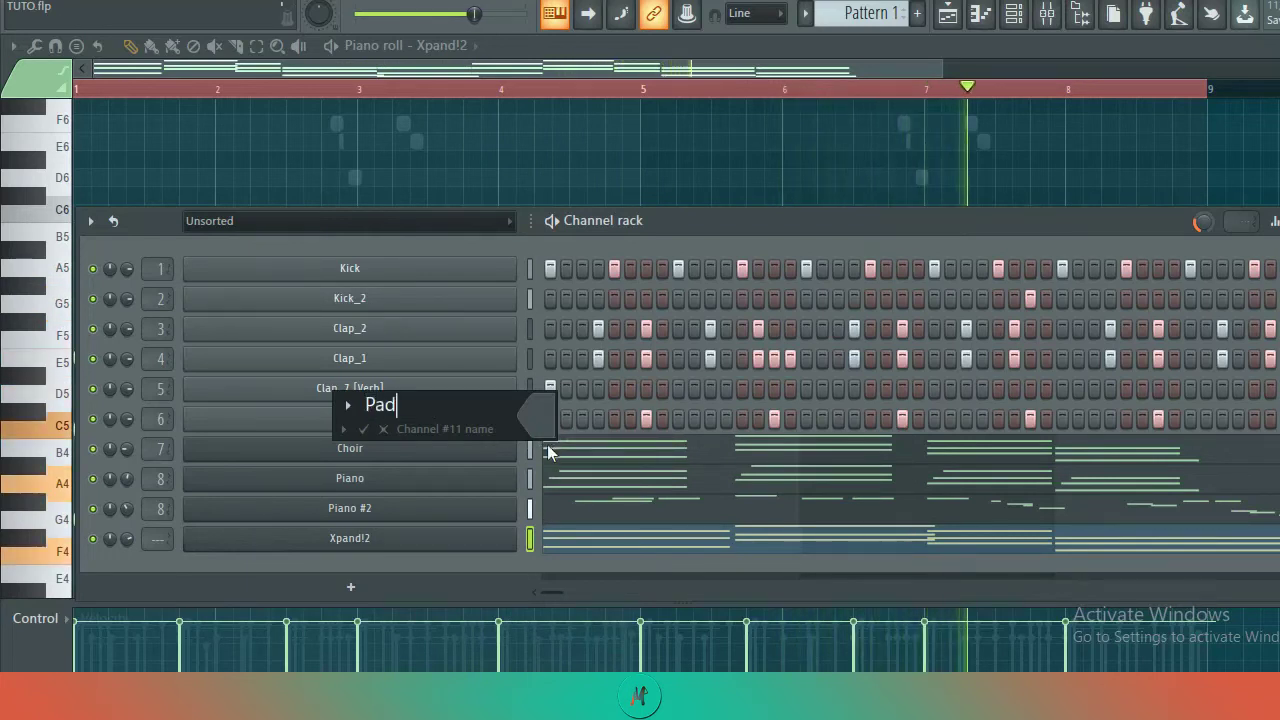
pyautogui.press('Return')
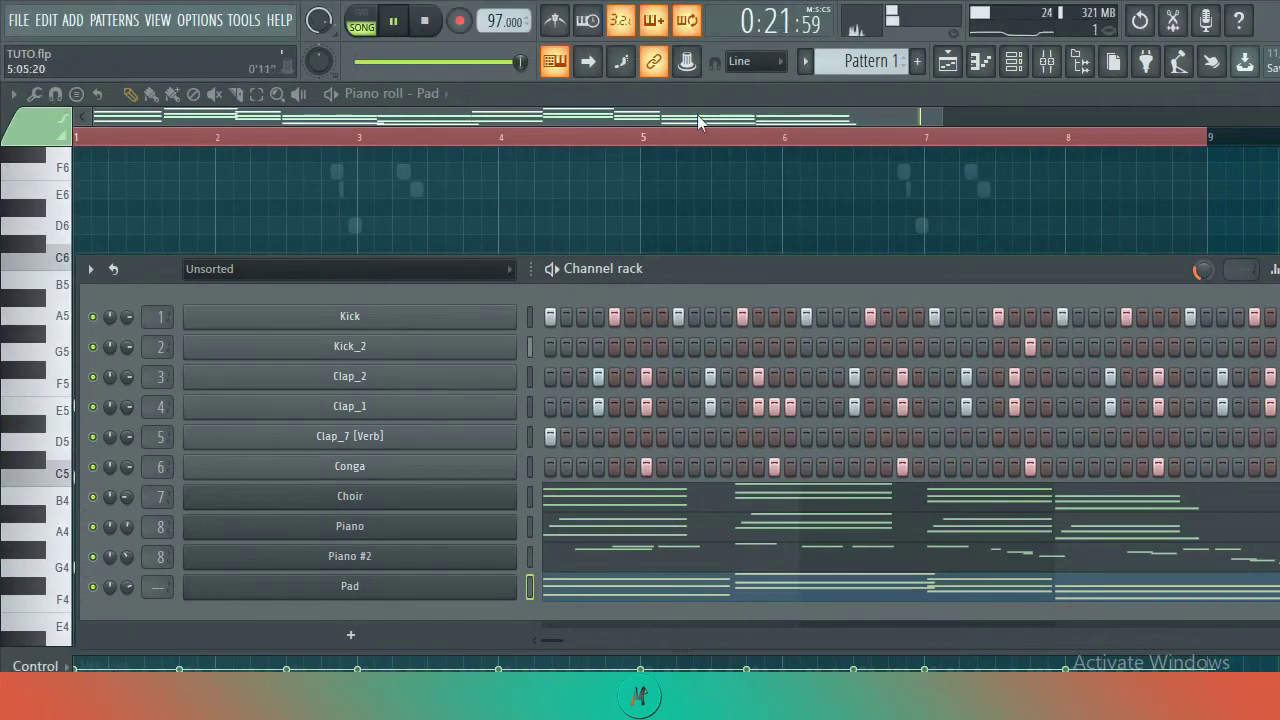
pyautogui.click(700, 122)
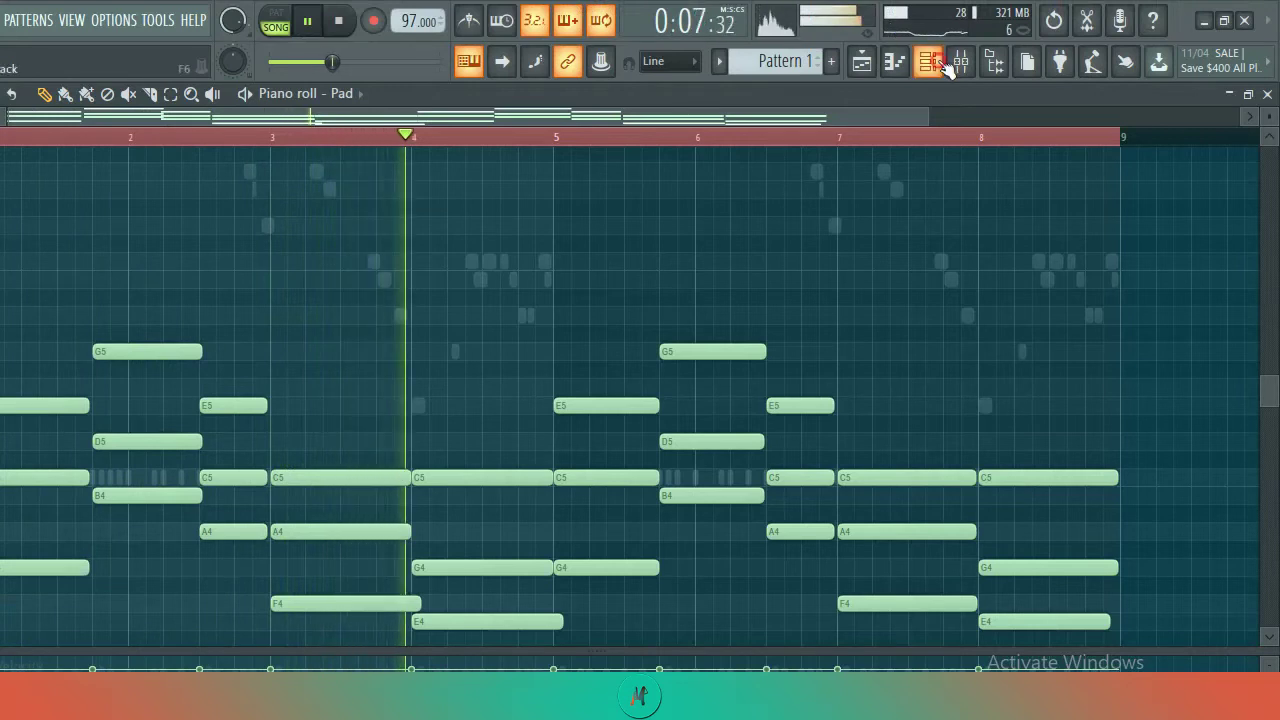
# Add a RealLPC instrument channel and open its empty piano roll
pyautogui.click(941, 60)
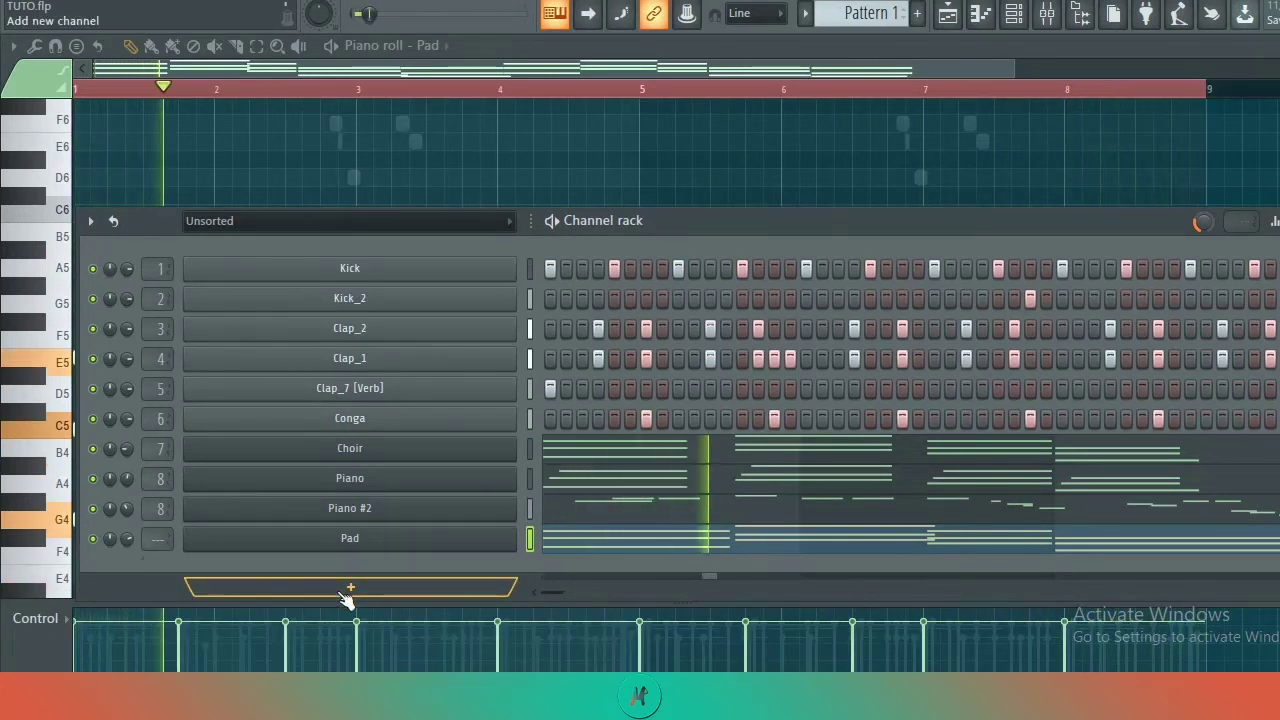
pyautogui.click(345, 596)
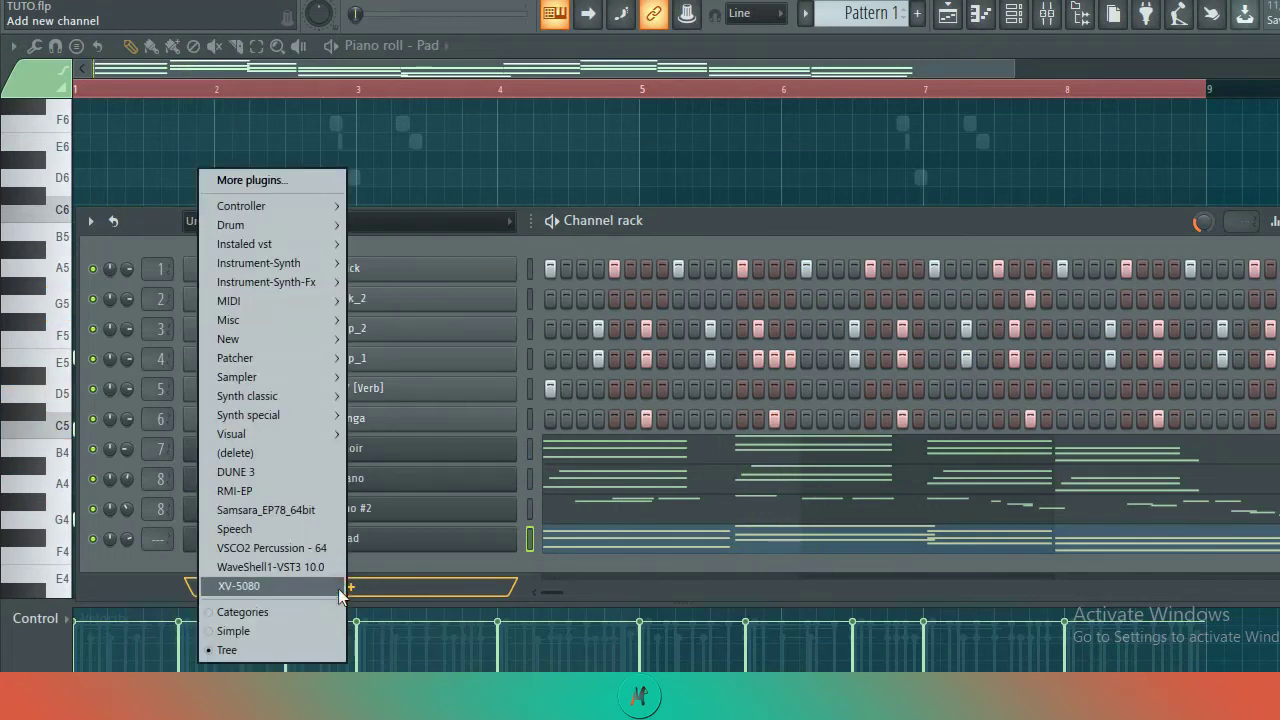
pyautogui.moveTo(292, 250)
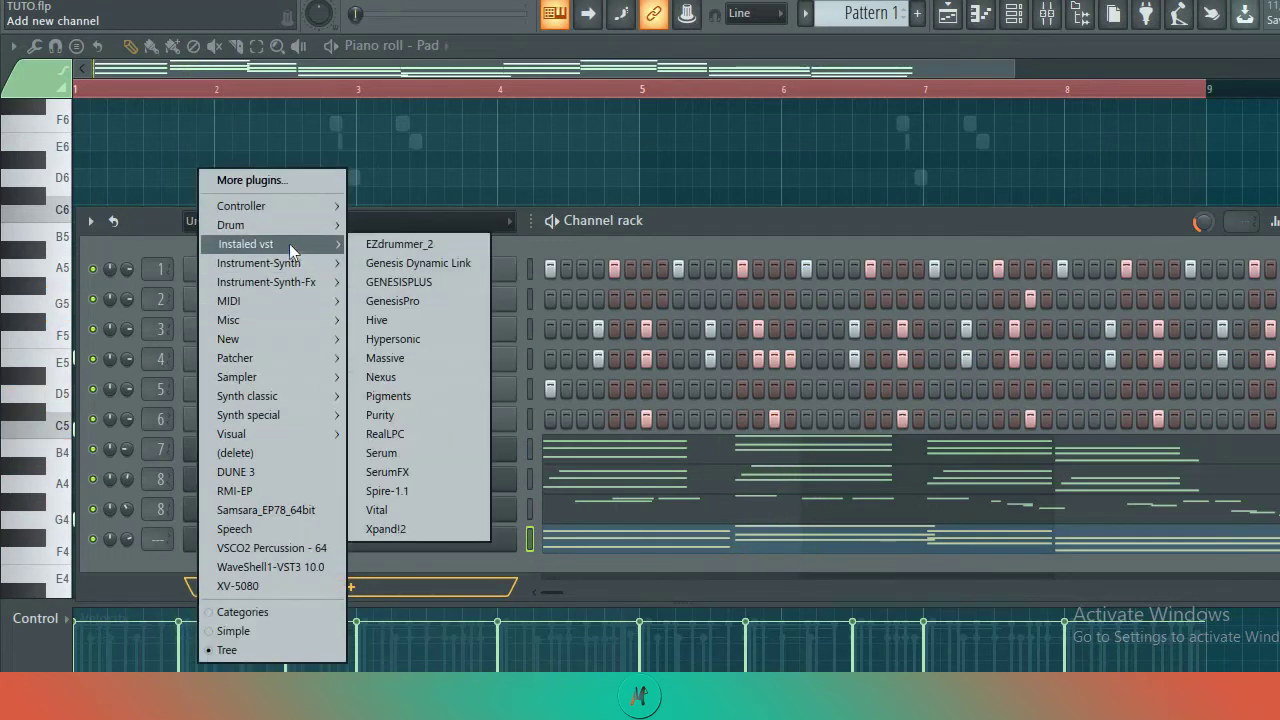
pyautogui.click(411, 435)
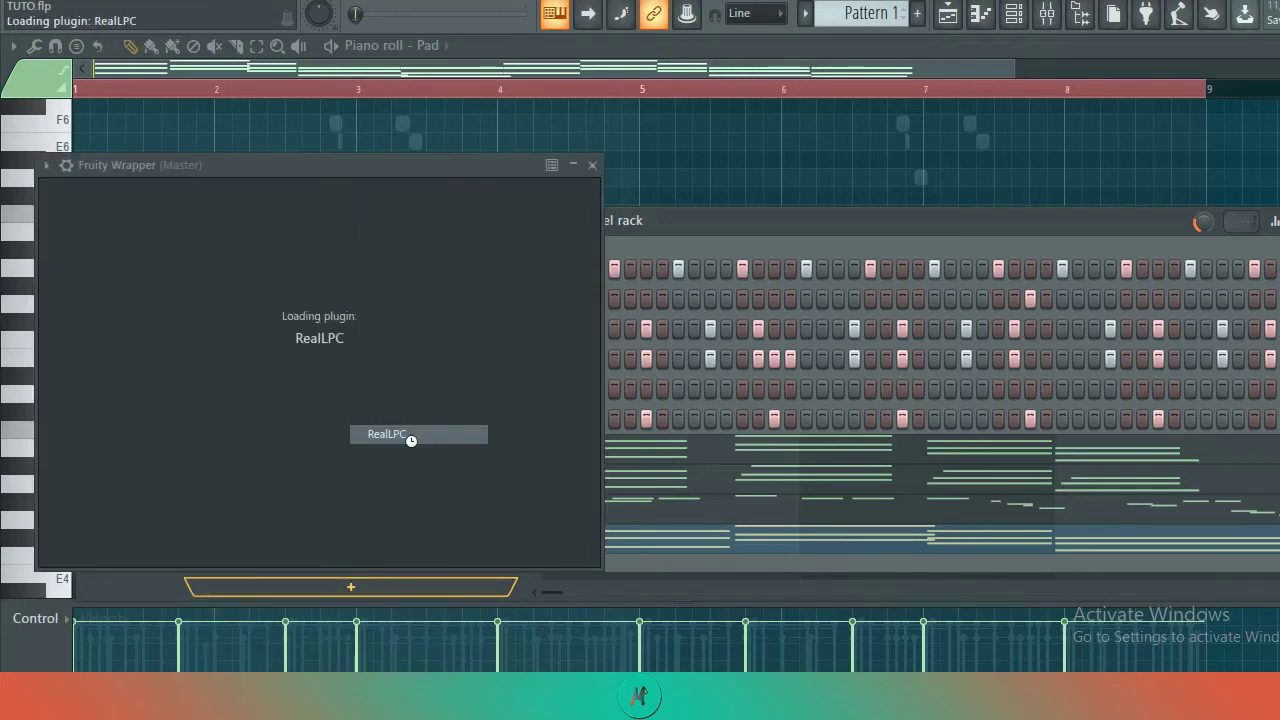
pyautogui.click(557, 399)
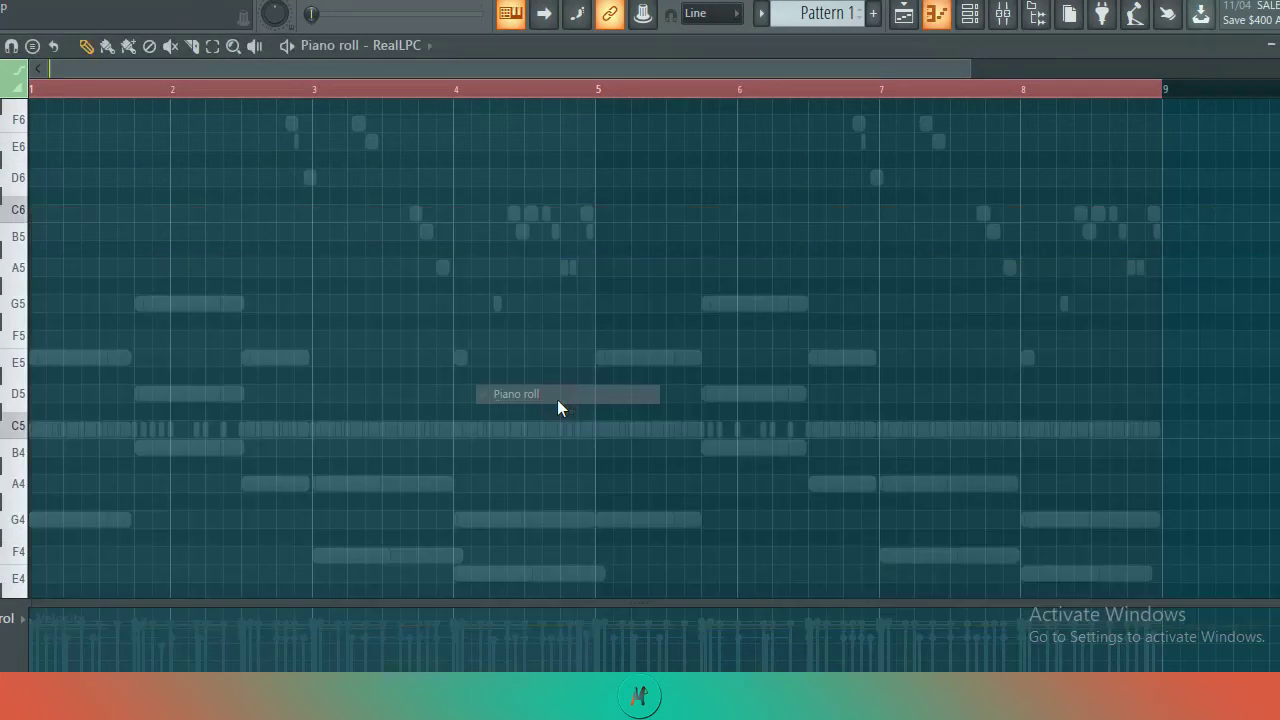
# Play back the opening bars repeatedly in the RealLPC piano roll to audition the beat
pyautogui.press('space')
pyautogui.press('space')
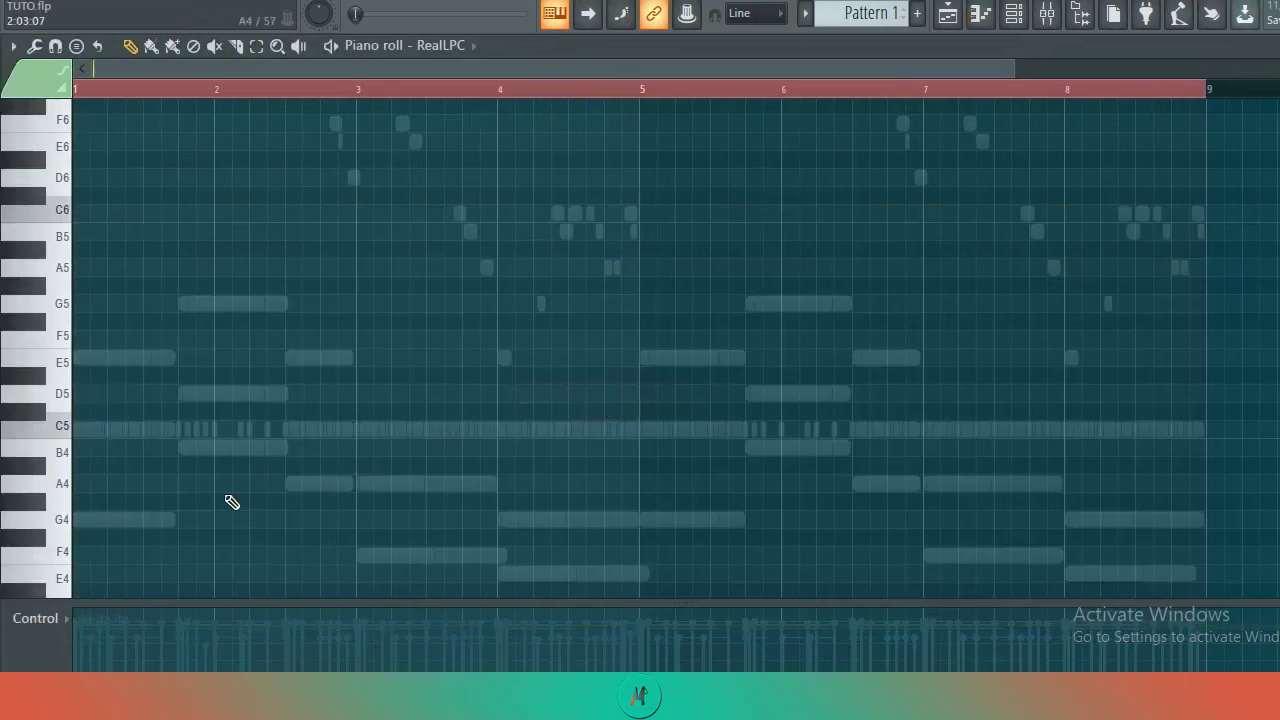
pyautogui.press('space')
pyautogui.scroll(2, 132, 121)
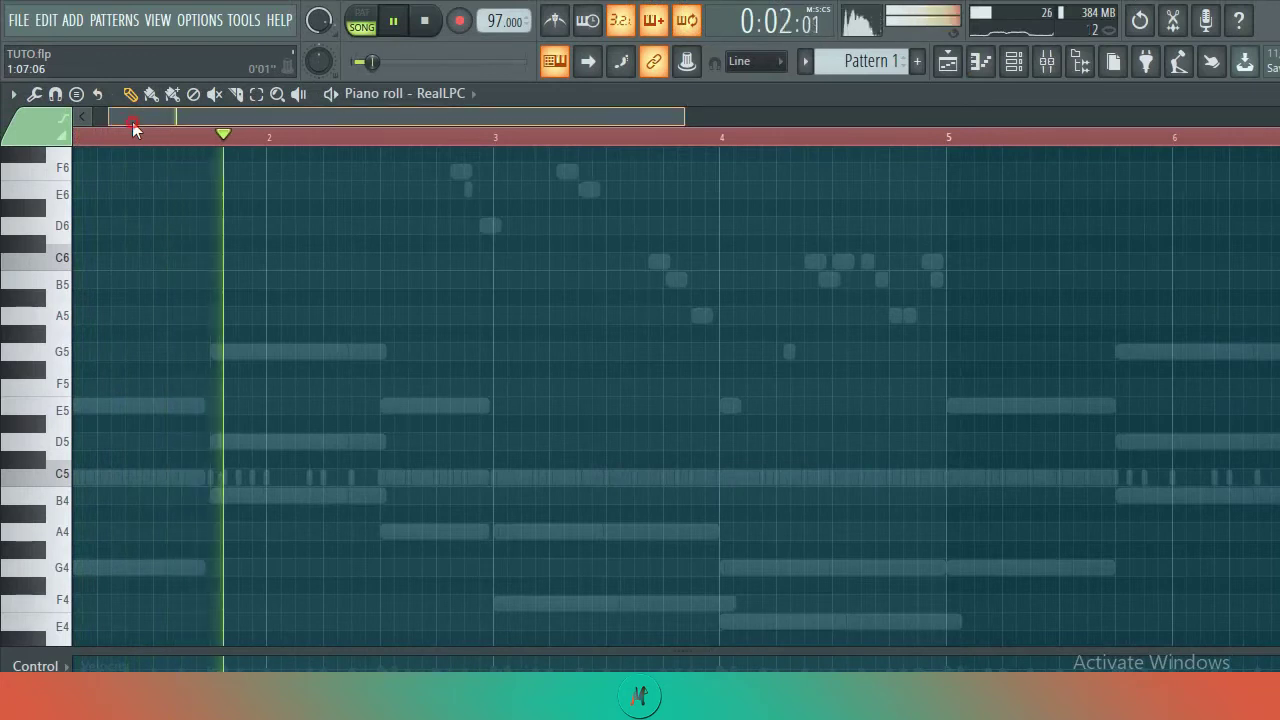
pyautogui.press('space')
pyautogui.press('space')
pyautogui.press('space')
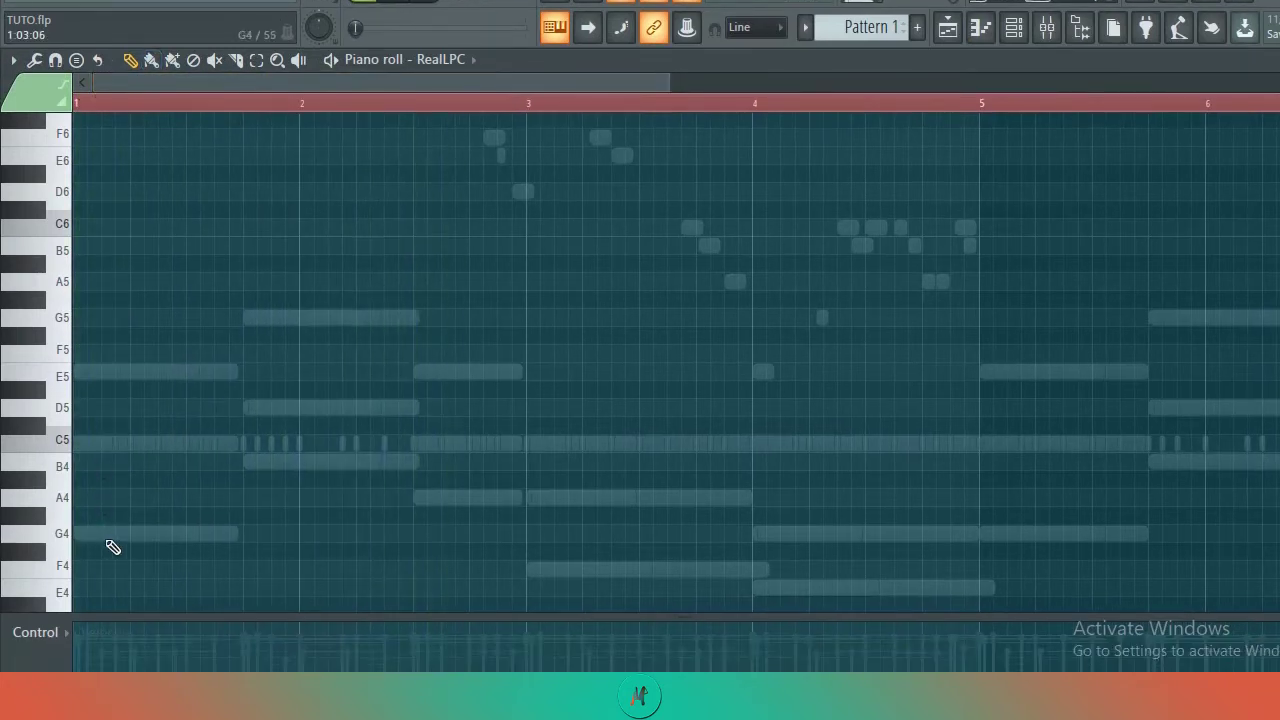
# Place short off-beat G4, C5 and E5 notes in bar 1 of the RealLPC part and repeat the stabs across the eight bars, following the chords
pyautogui.click(108, 534)
pyautogui.click(108, 443)
pyautogui.click(108, 371)
pyautogui.scroll(-2, 567, 443)
pyautogui.moveTo(794, 560); pyautogui.dragTo(571, 290)
pyautogui.hotkey('ctrl', 'b')
# Strum all the RealLPC notes with the strumizer's preset start and end settings and bring up the channel rack
pyautogui.moveTo(522, 616); pyautogui.dragTo(522, 416)
pyautogui.hotkey('ctrl', 'a')
pyautogui.hotkey('alt', 's')
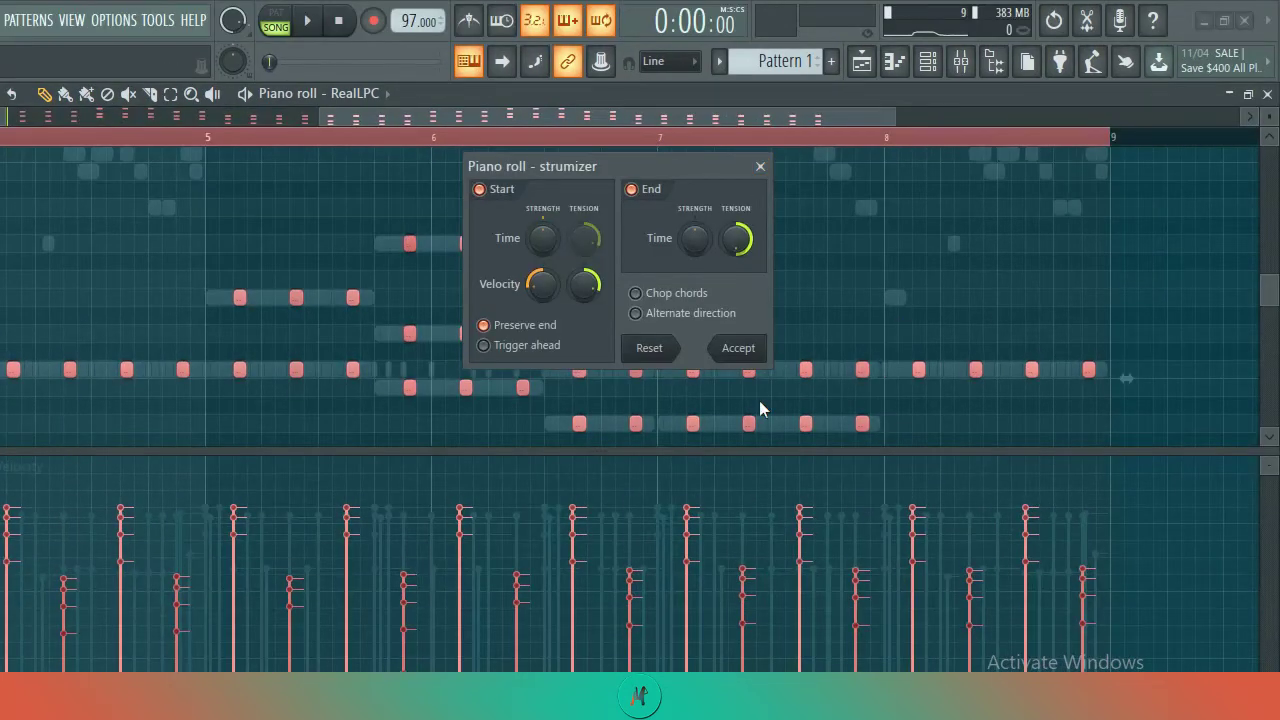
pyautogui.click(740, 350)
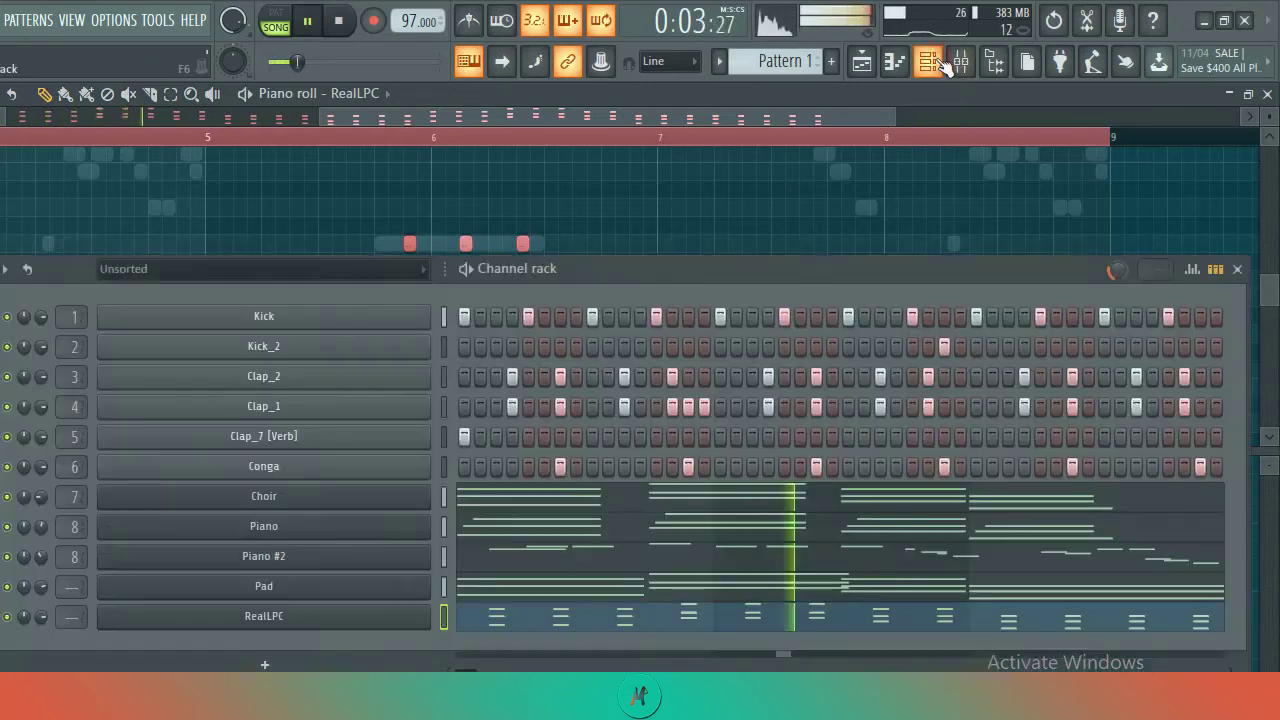
pyautogui.click(927, 61)
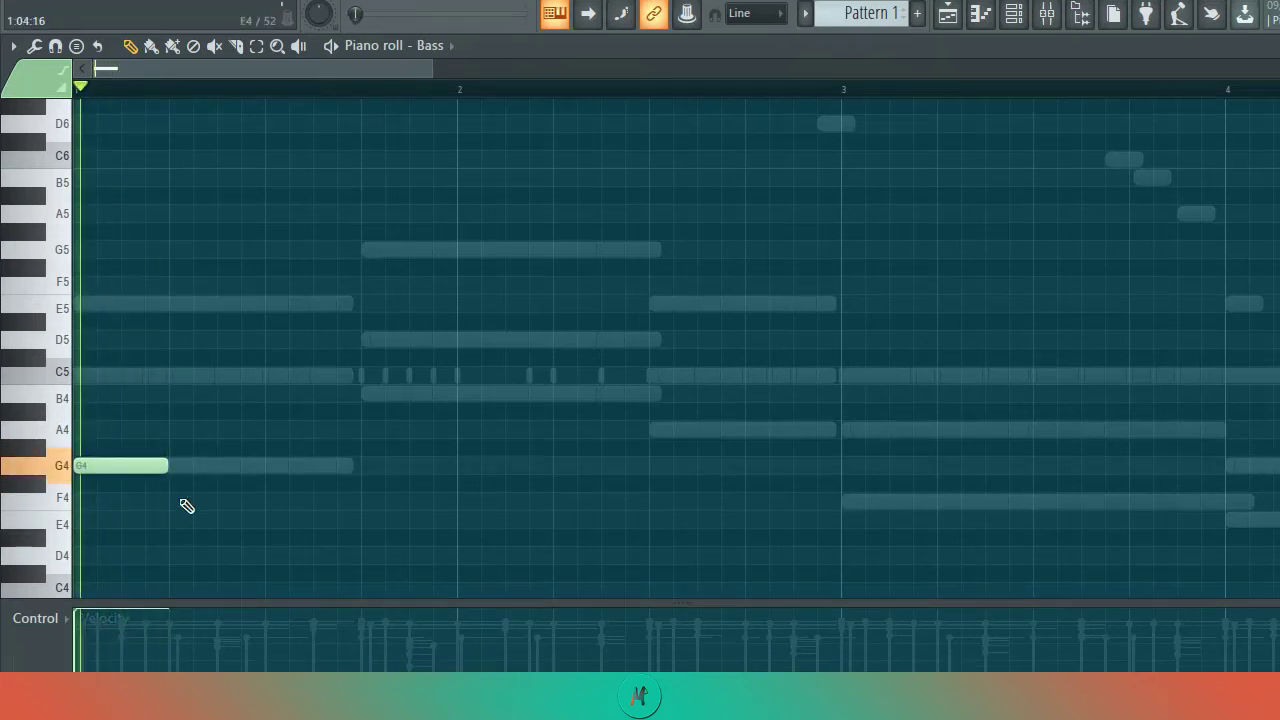
# Add one-beat bass notes at the chord changes: B4 on the last beat of bar 1, A4 midway through bar 2 and F4 starting bar 3
pyautogui.click(366, 394)
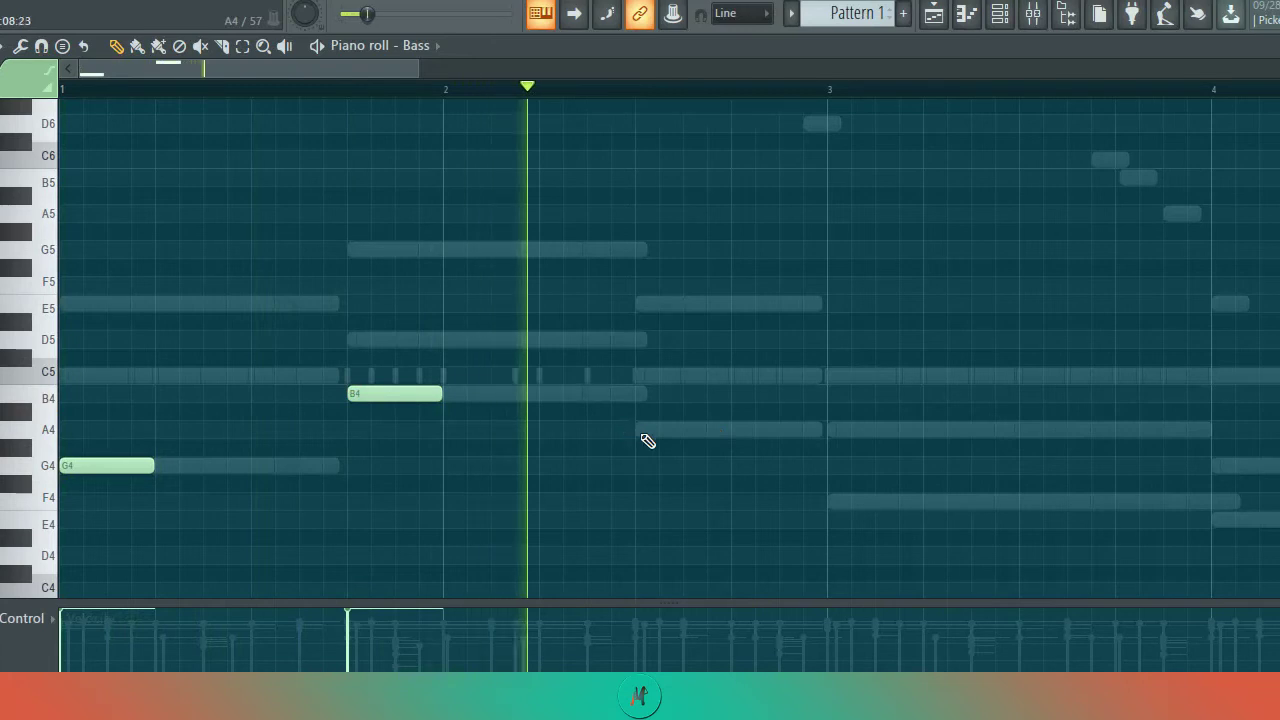
pyautogui.click(646, 430)
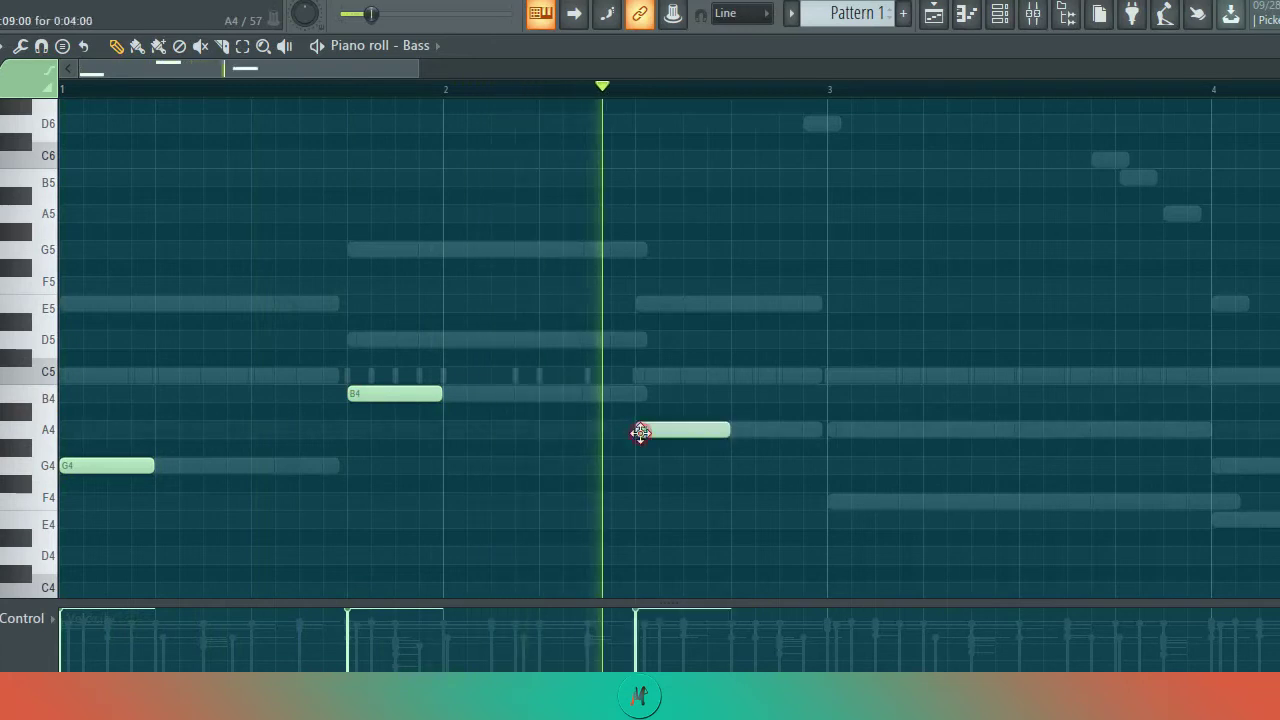
pyautogui.click(830, 502)
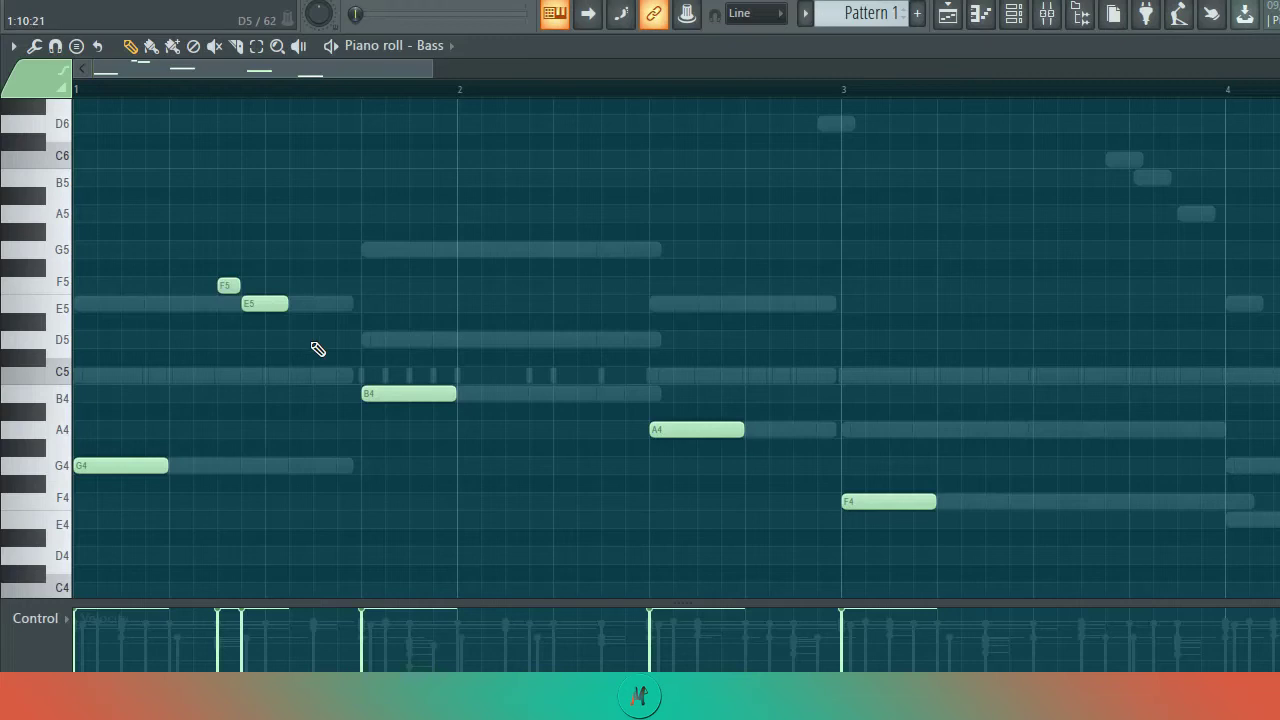
# Audition the F5, E5 and D5 run in bar 1 of the bass line, delete those three notes and restart playback
pyautogui.press('space')
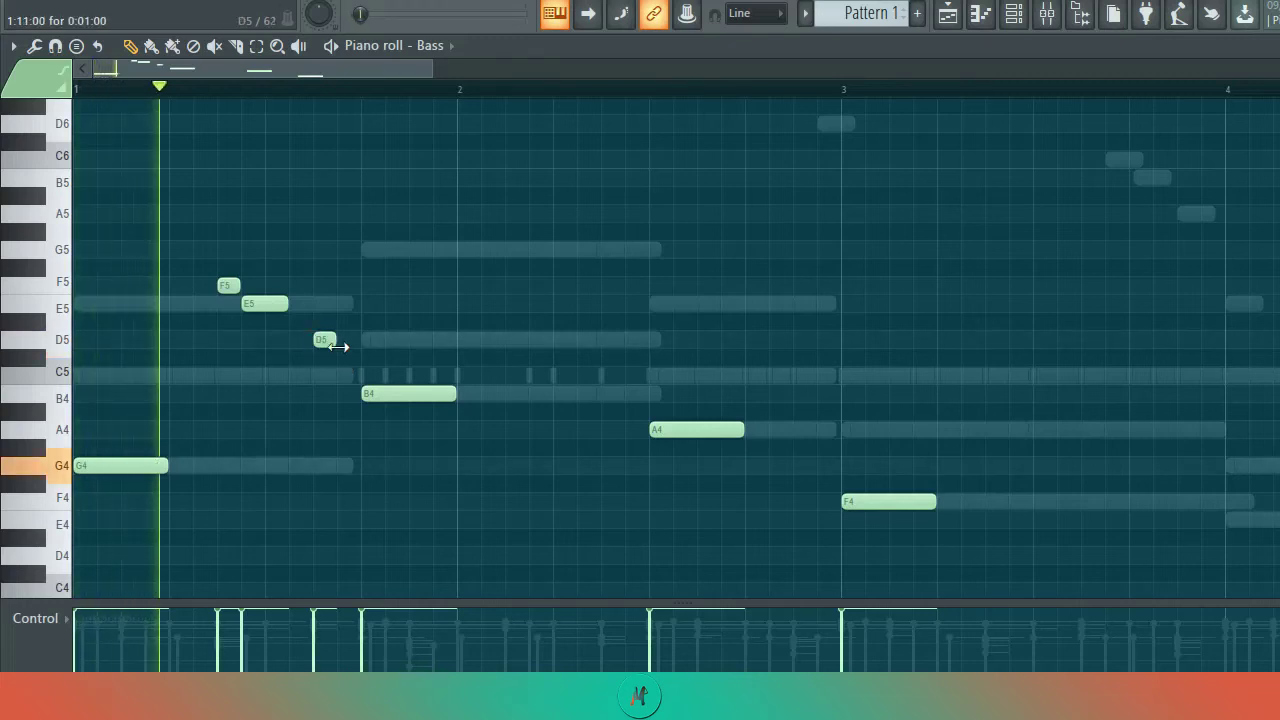
pyautogui.press('space')
pyautogui.press('space')
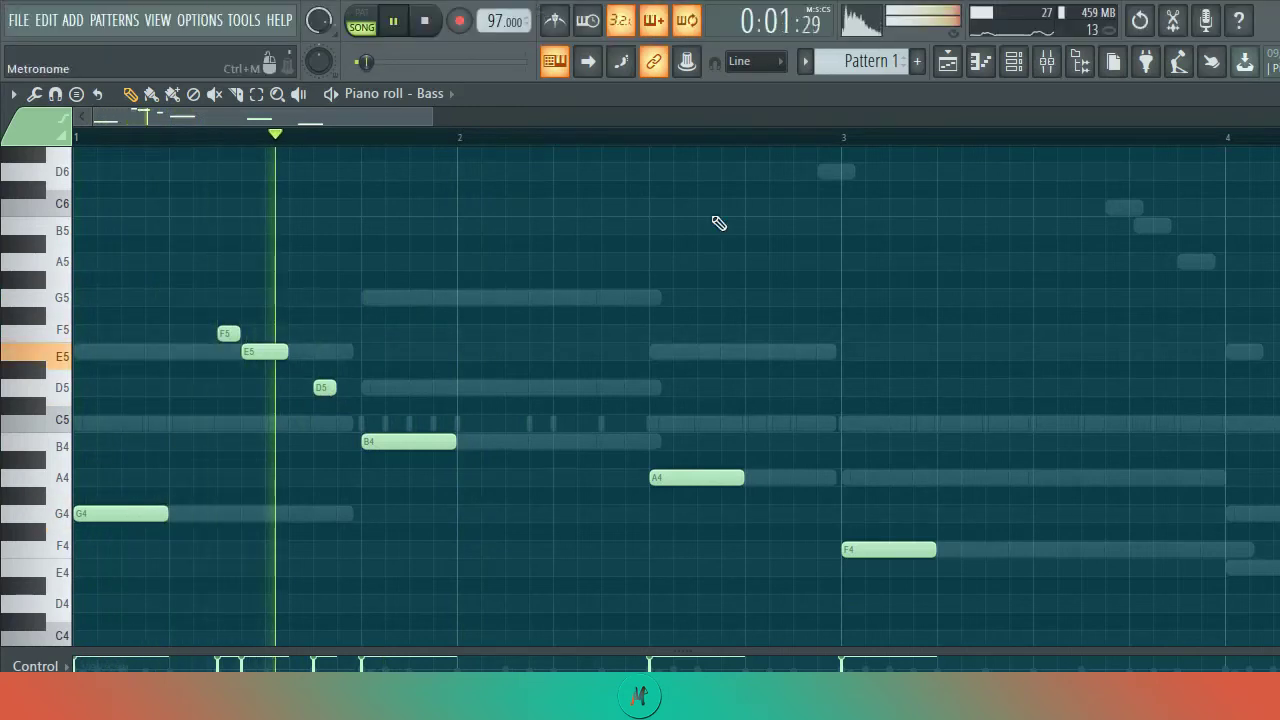
pyautogui.press('space')
pyautogui.press('space')
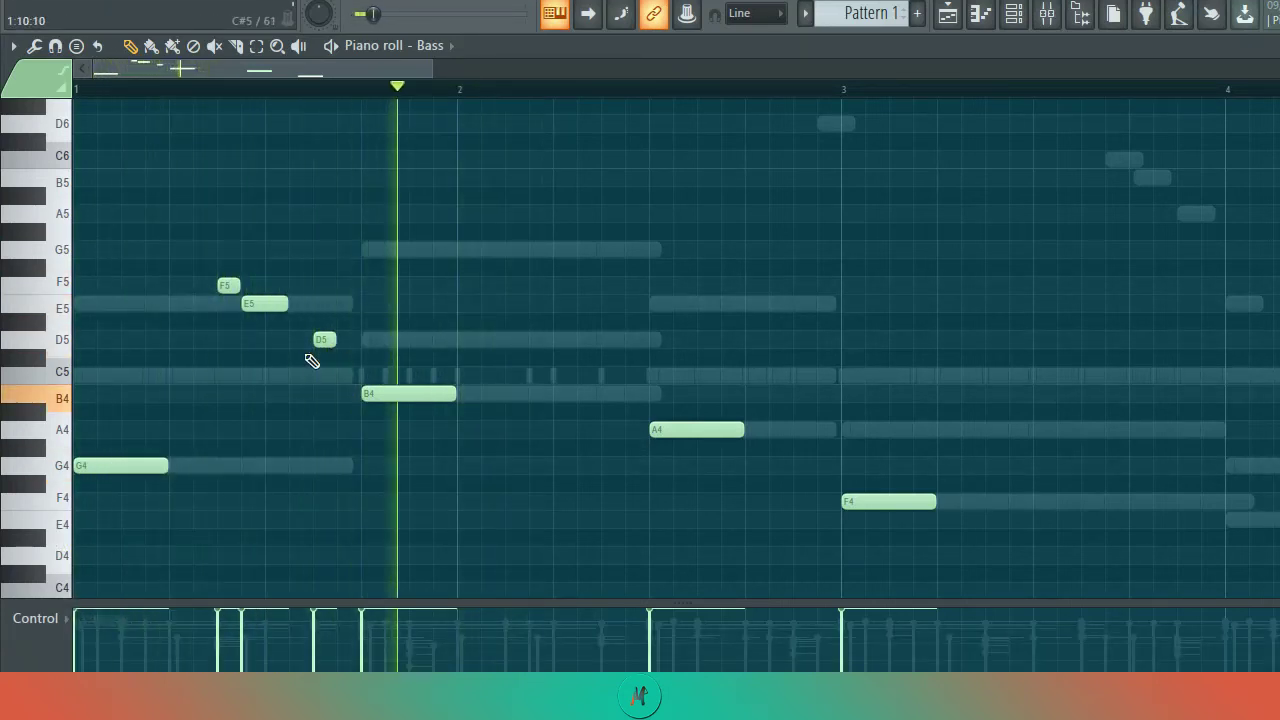
pyautogui.rightClick(325, 339)
pyautogui.rightClick(265, 303)
pyautogui.rightClick(230, 286)
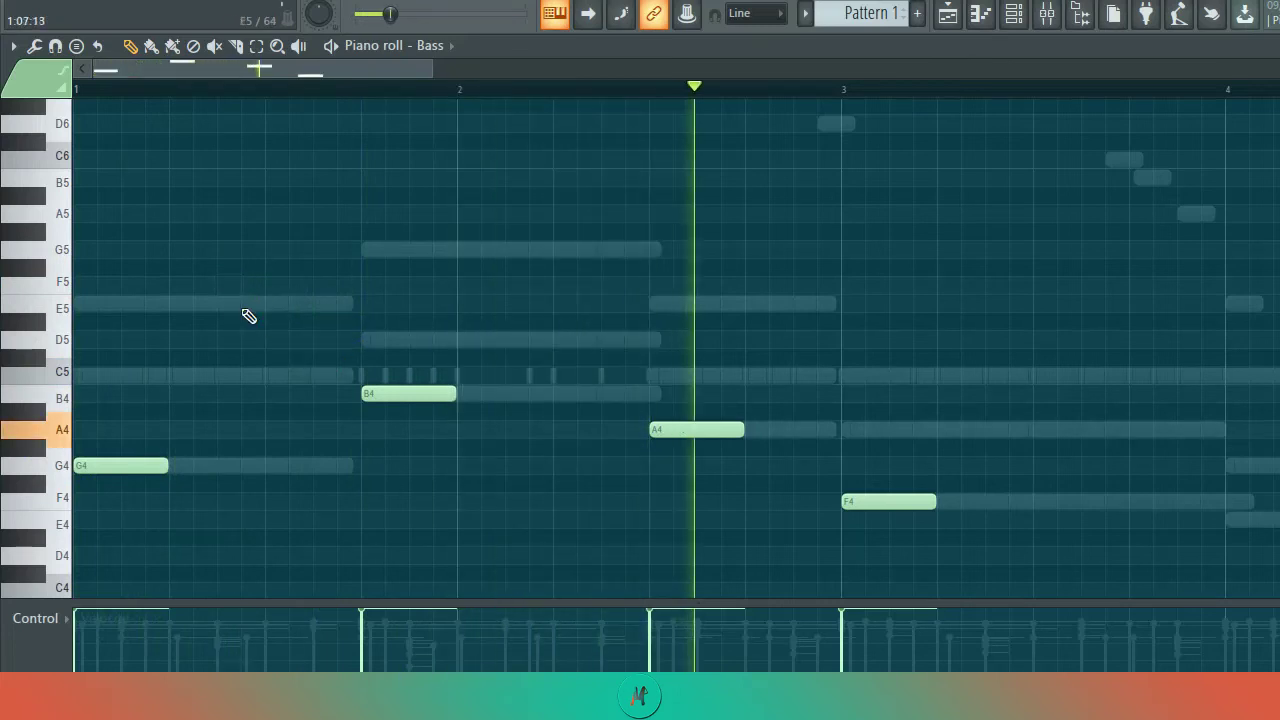
pyautogui.click(426, 23)
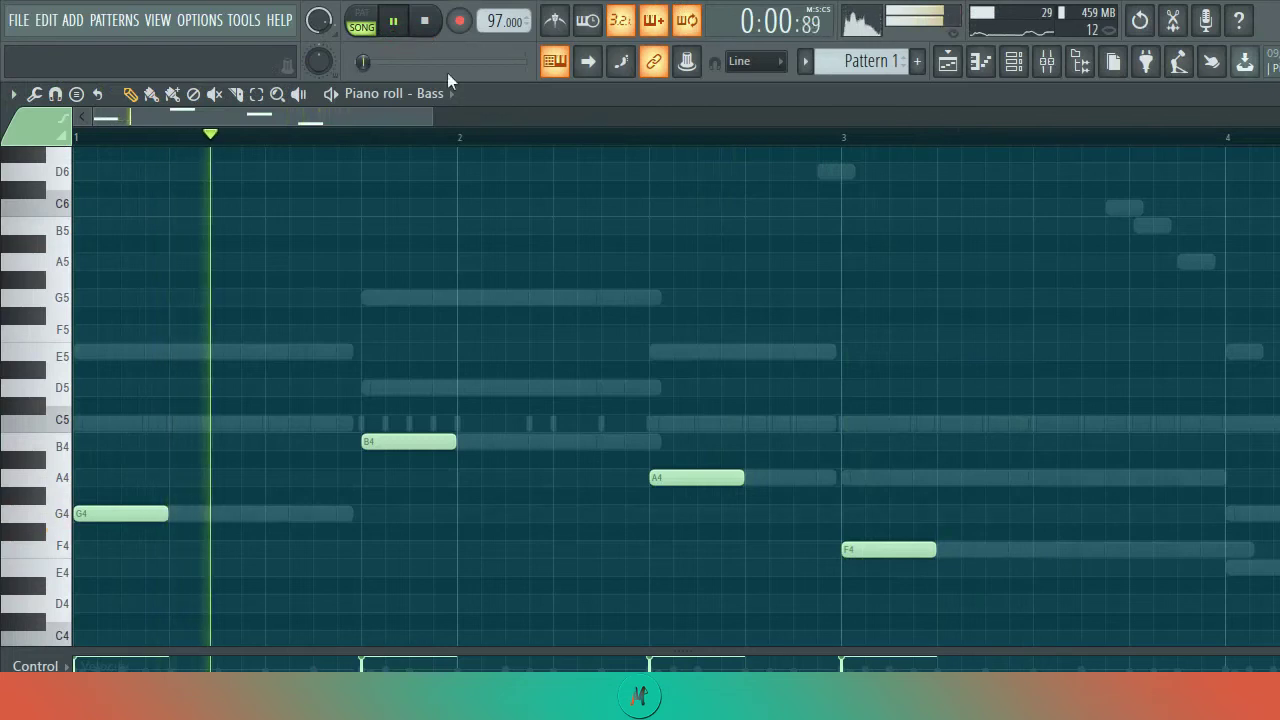
# Add a one-beat E4 bass note at the start of bar 4
pyautogui.scroll(-1, 625, 138)
pyautogui.scroll(-1, 625, 138)
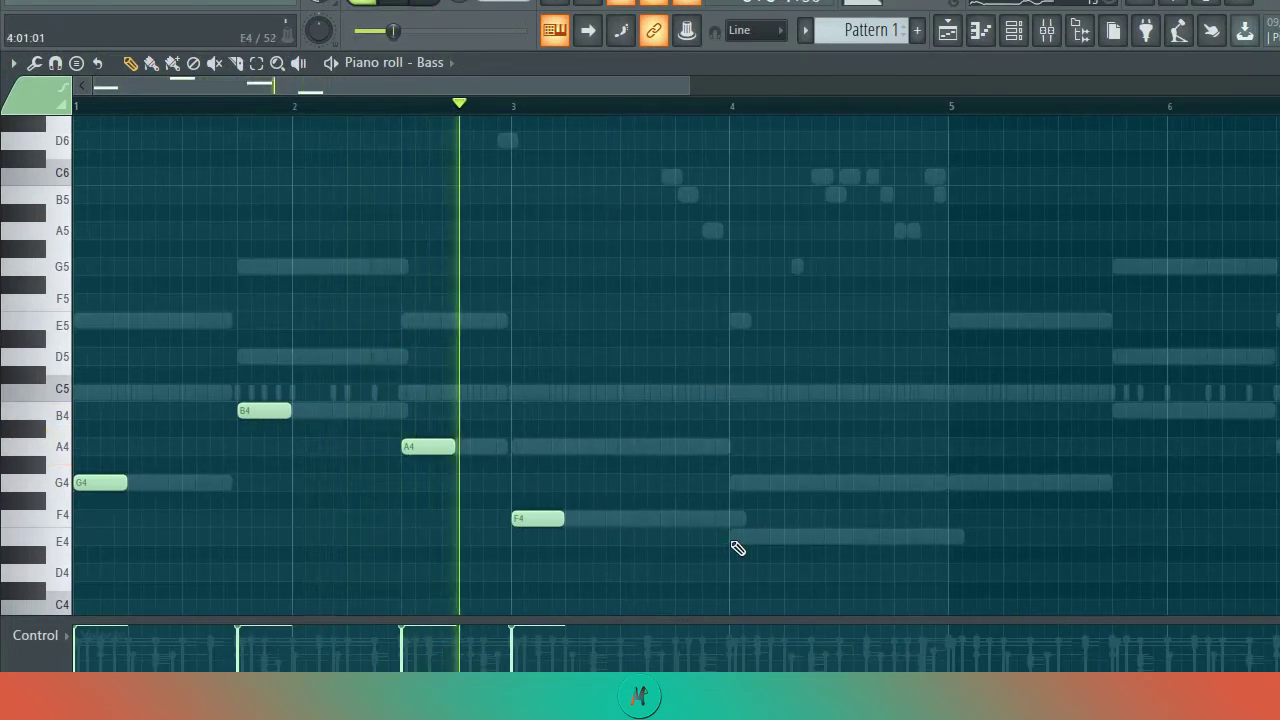
pyautogui.moveTo(732, 541); pyautogui.dragTo(692, 541)
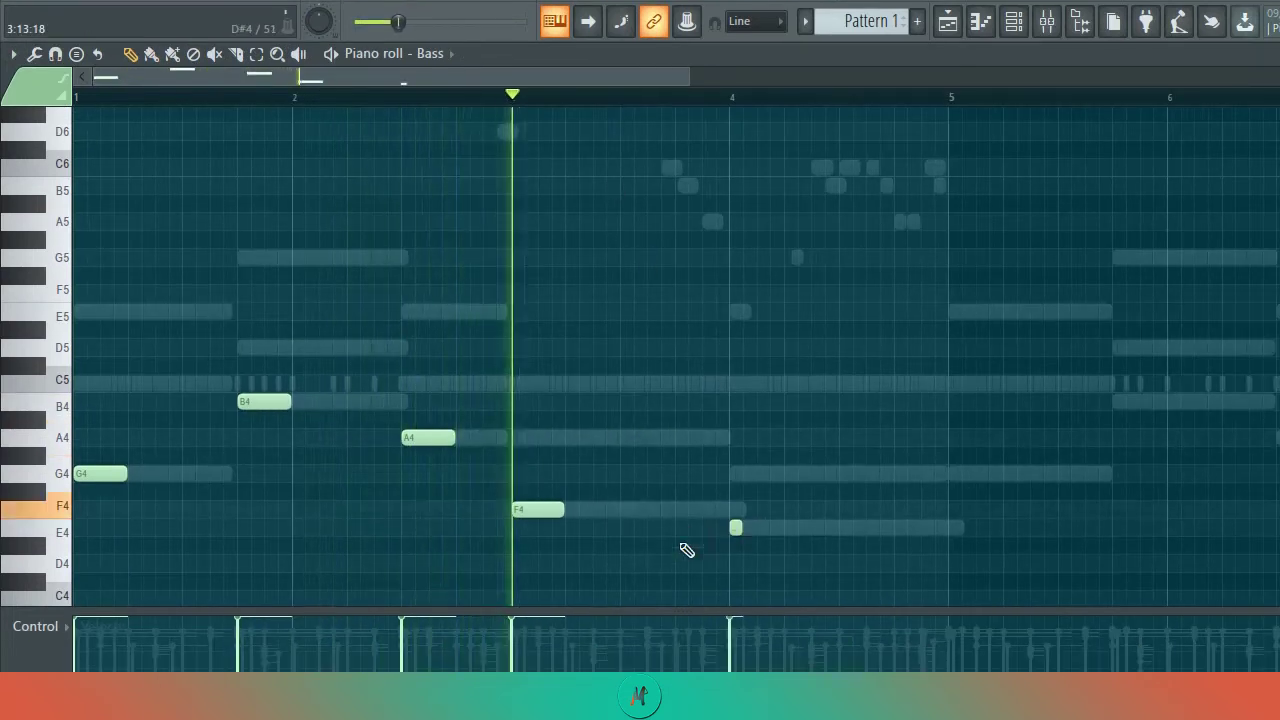
pyautogui.rightClick(735, 540)
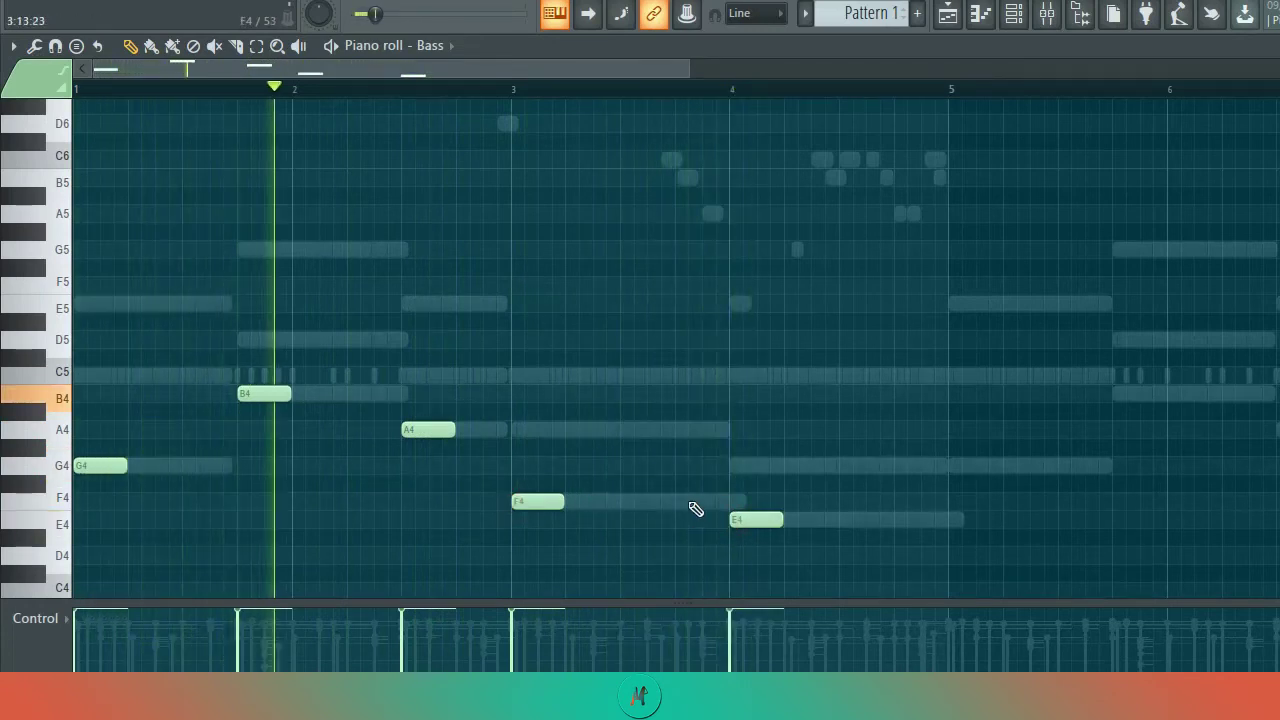
# Add a one-beat A4 bass note at step 11 of bar 3 and stop playback
pyautogui.click(656, 431)
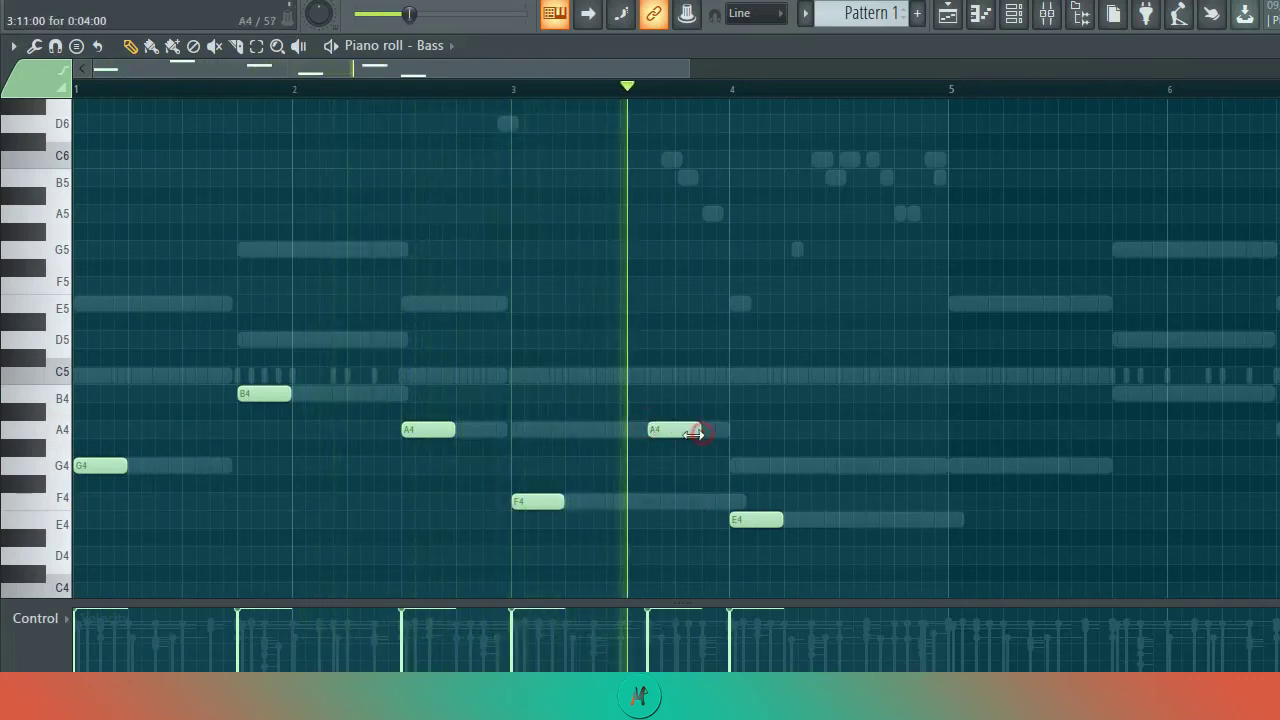
pyautogui.click(664, 447)
pyautogui.rightClick(687, 453)
pyautogui.press('space')
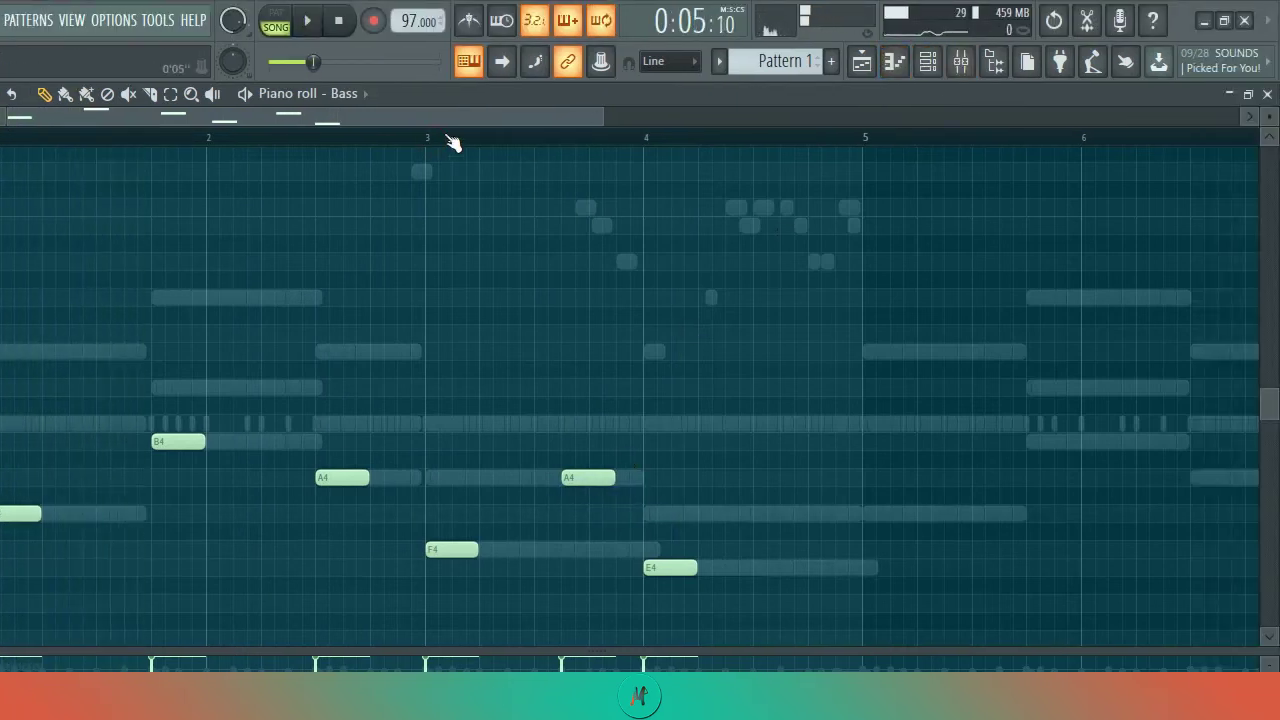
# Shorten the second A4 in bar 3 to one step and finish the bar with half-beat C5 and E5 notes
pyautogui.scroll(4, 451, 141)
pyautogui.press('space')
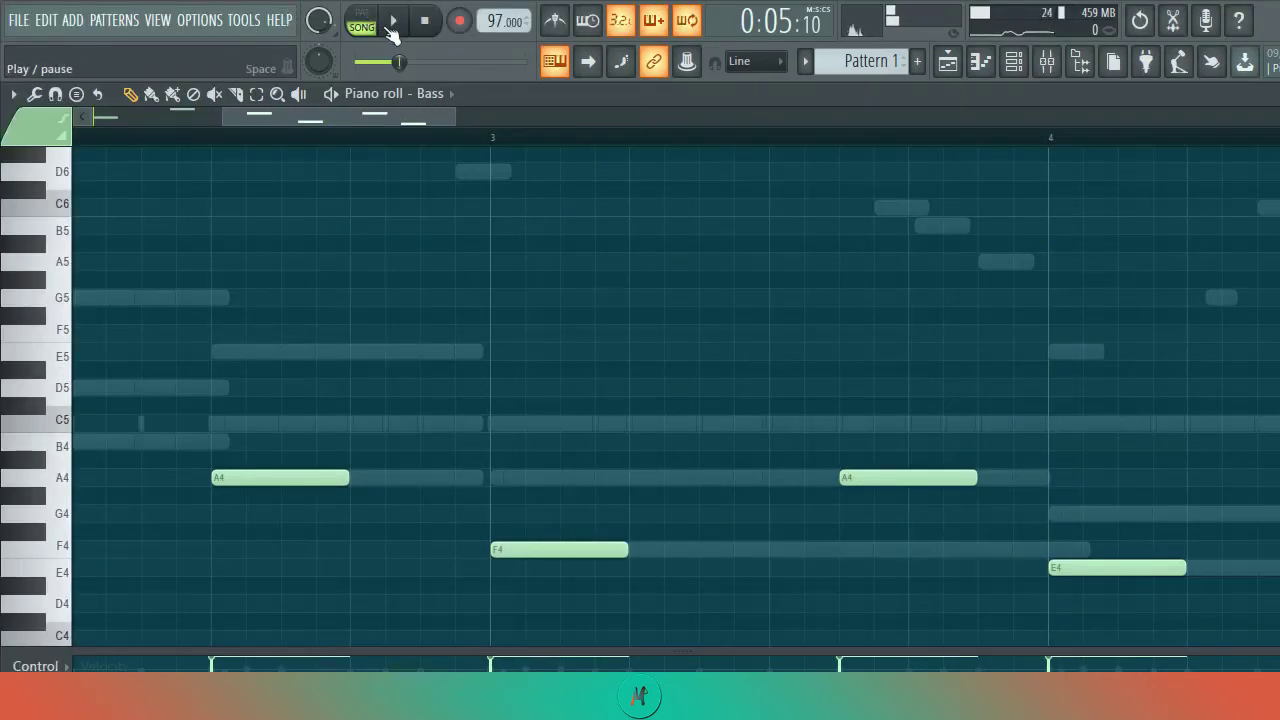
pyautogui.click(391, 27)
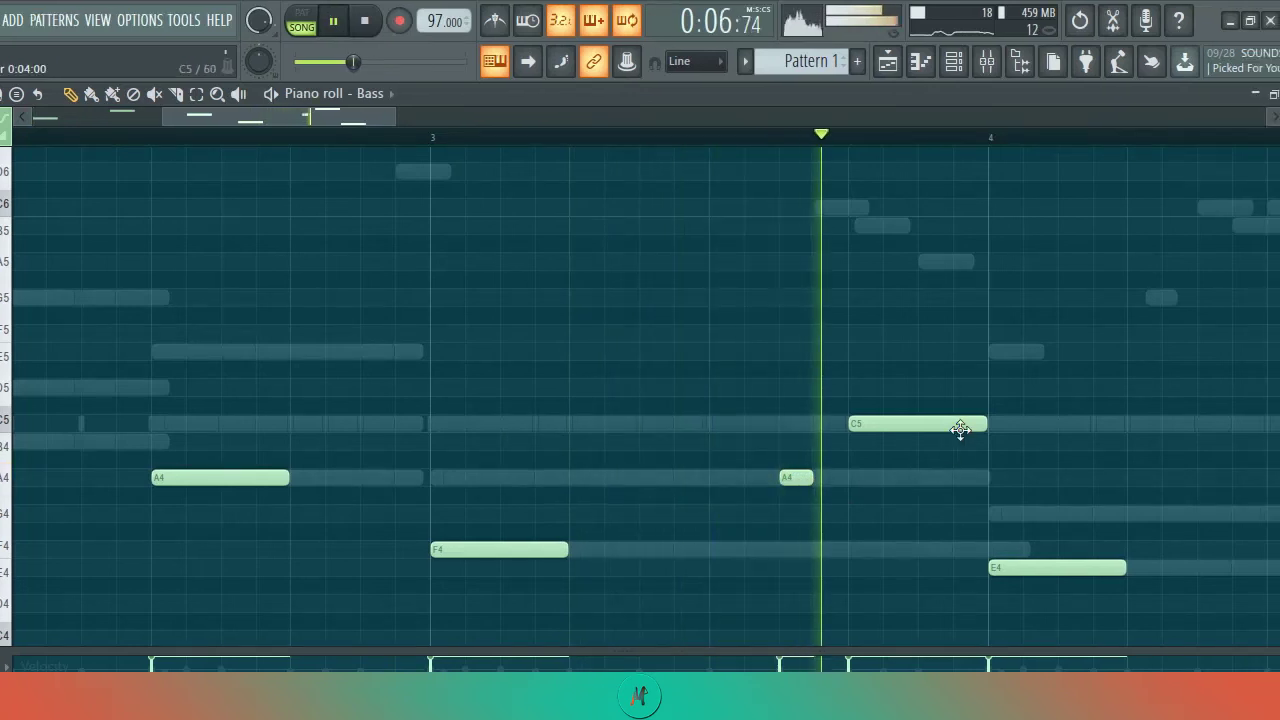
pyautogui.press('space')
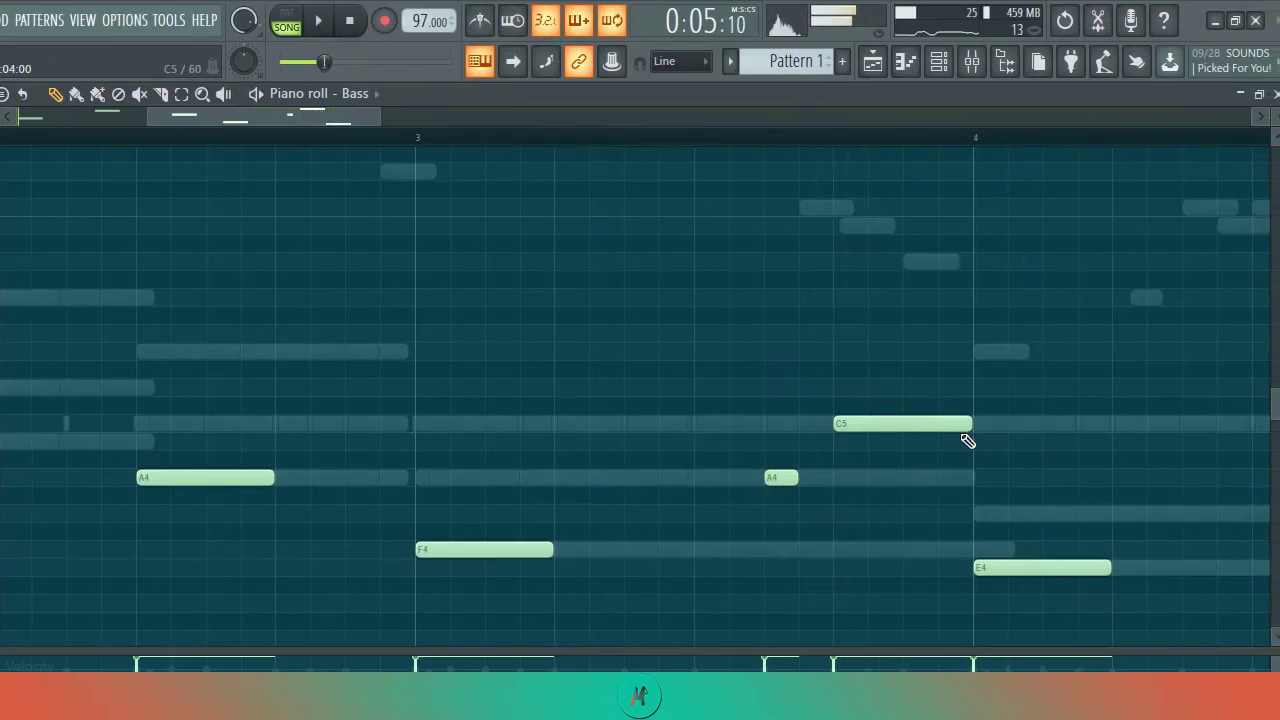
pyautogui.press('space')
pyautogui.moveTo(959, 428); pyautogui.dragTo(895, 428)
pyautogui.press('space')
pyautogui.press('space')
pyautogui.click(908, 389)
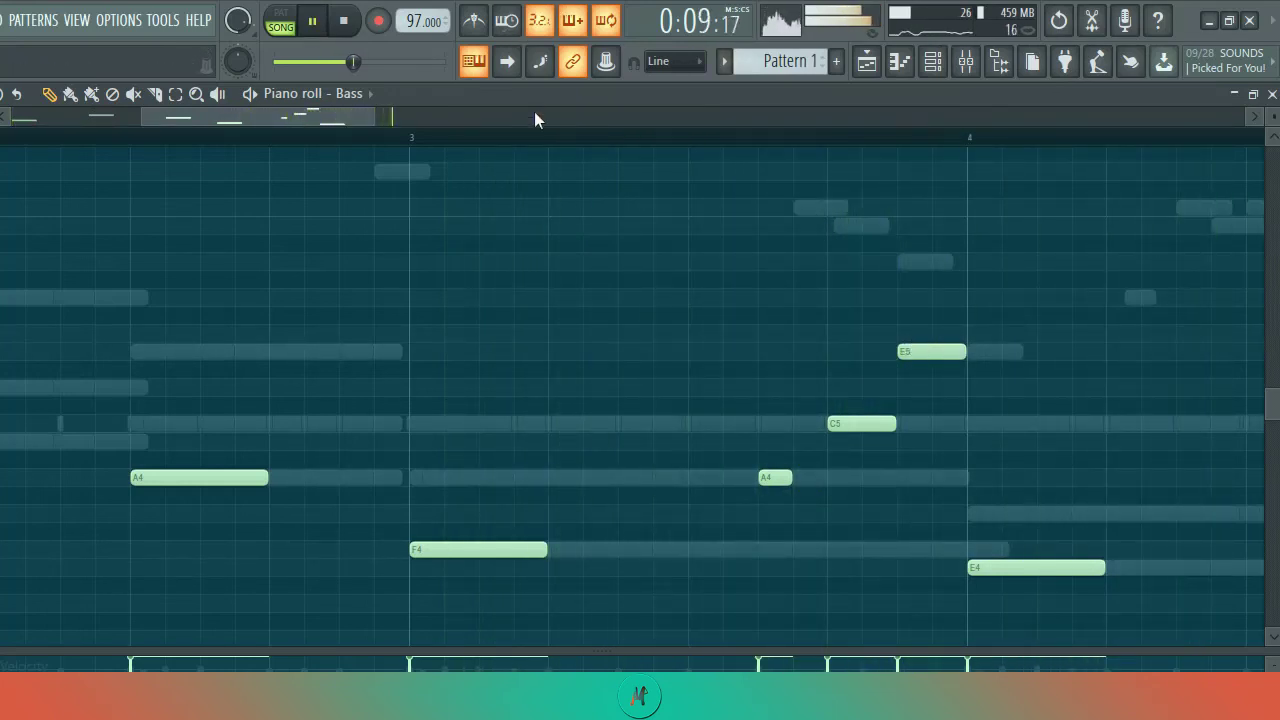
# Copy the bass notes of bars 1 to 4 into bars 5 to 8 and bring up the channel rack
pyautogui.scroll(-3, 517, 141)
pyautogui.scroll(-2, 517, 141)
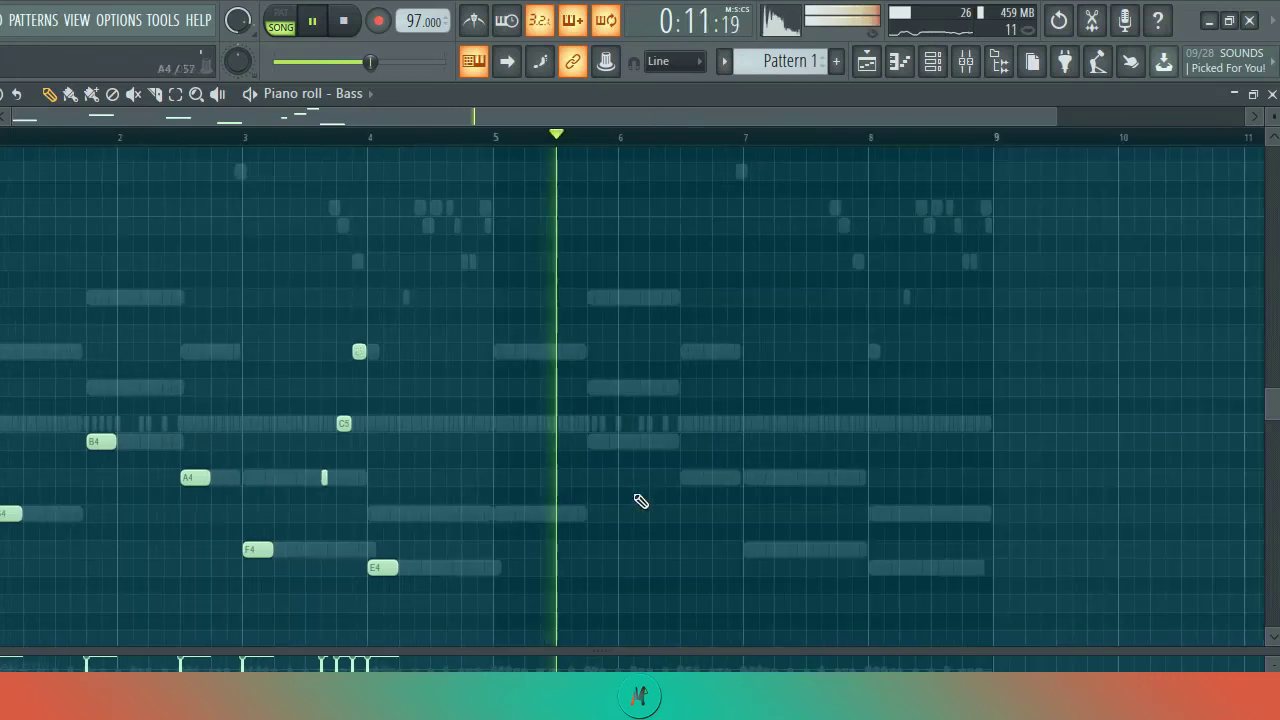
pyautogui.moveTo(462, 561); pyautogui.dragTo(5, 199)
pyautogui.keyDown('shift'); pyautogui.moveTo(86, 460); pyautogui.dragTo(583, 515); pyautogui.keyUp('shift')
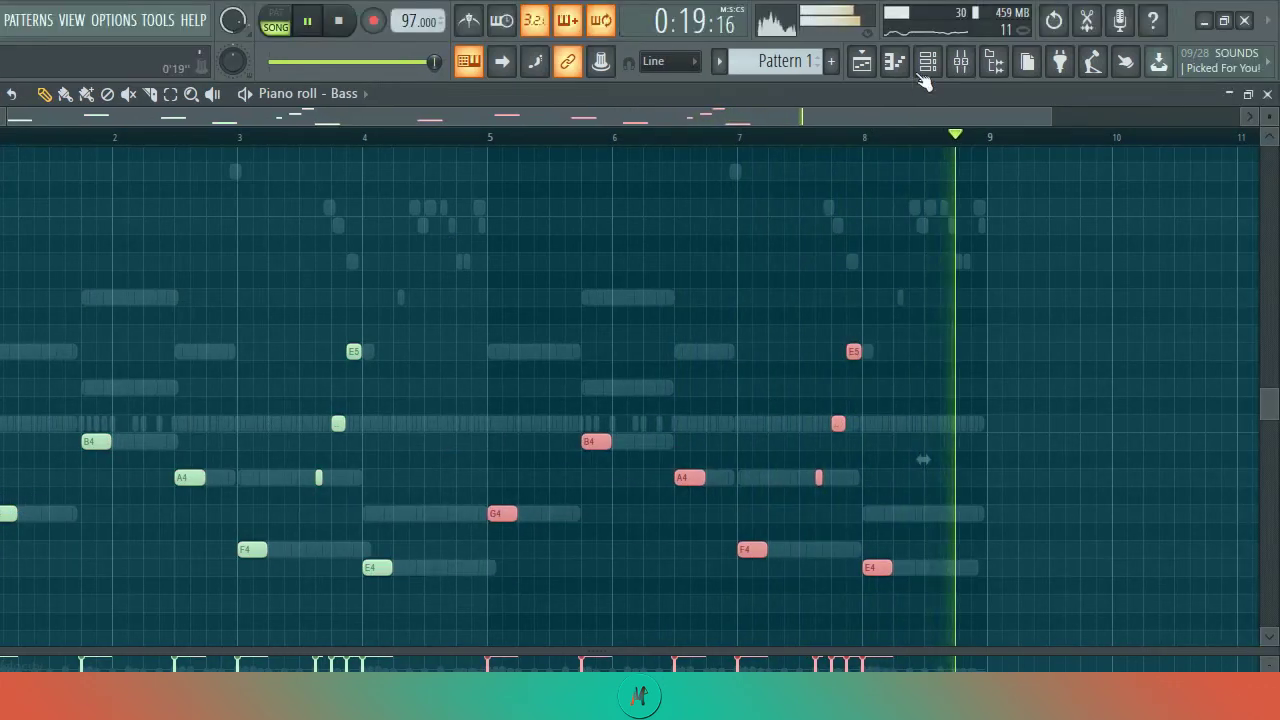
pyautogui.click(927, 57)
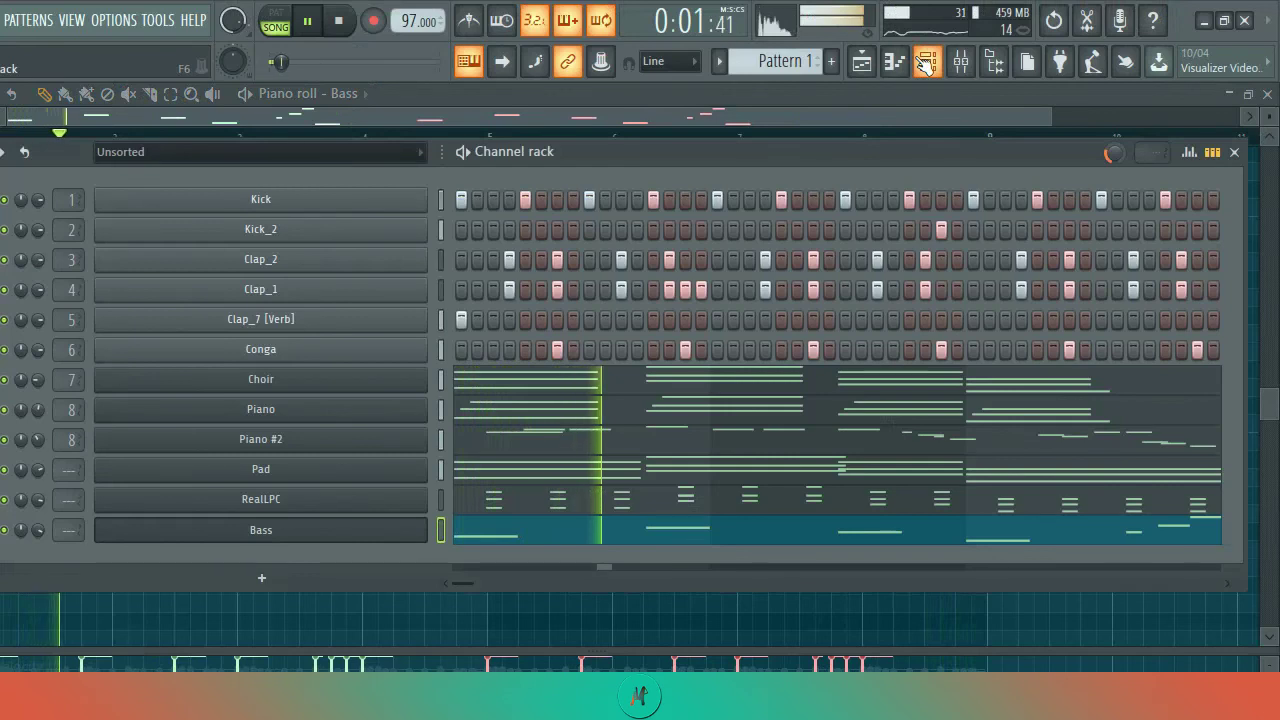